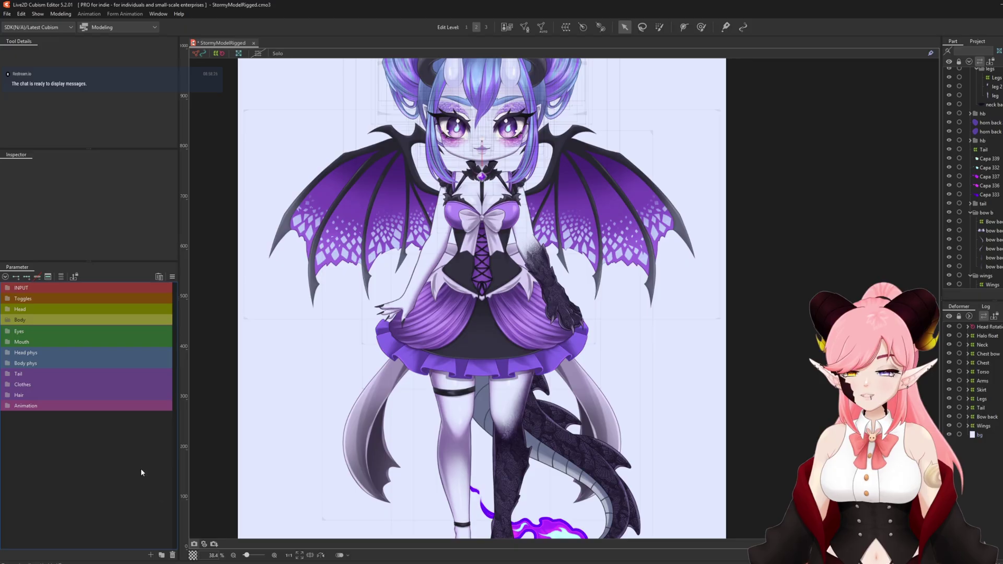
# Create a parameter named "Torso x" with the ID suffix TorsoX and a range of -30 to 30.
pyautogui.click(150, 554)
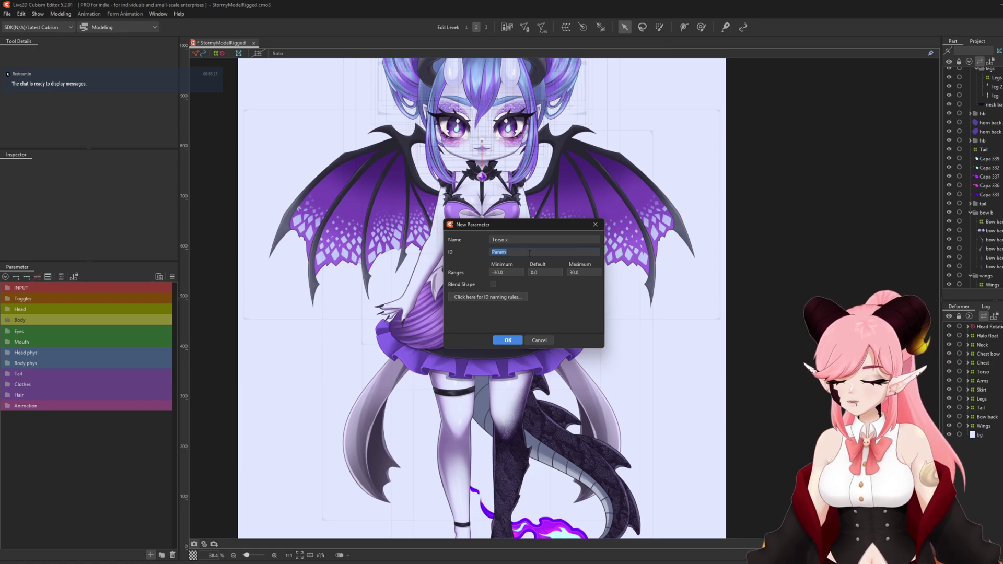
pyautogui.write('TorsoX')
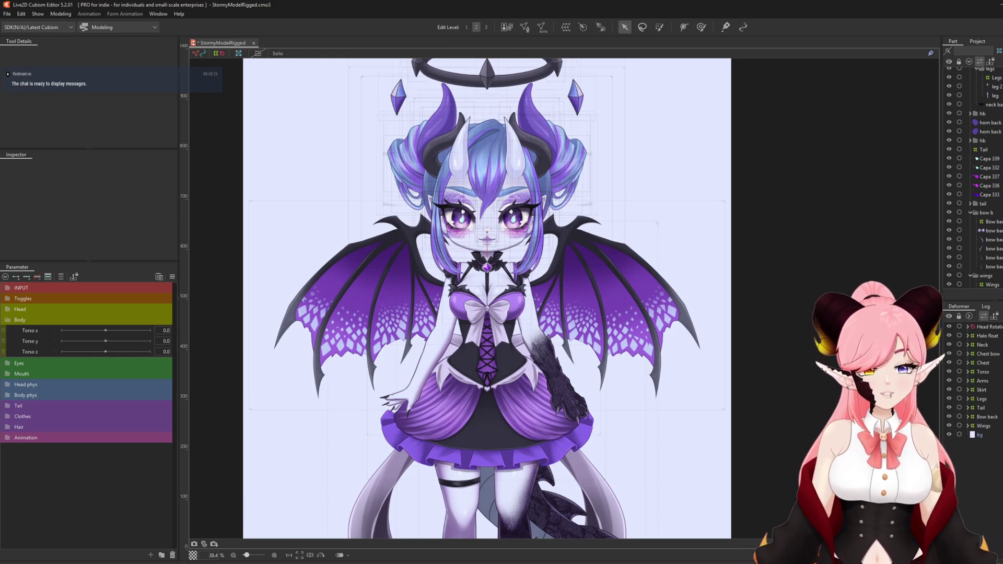
# Set up a 3D rotation expression and add the Body warp deformer as its object.
pyautogui.click(989, 368)
pyautogui.click(173, 277)
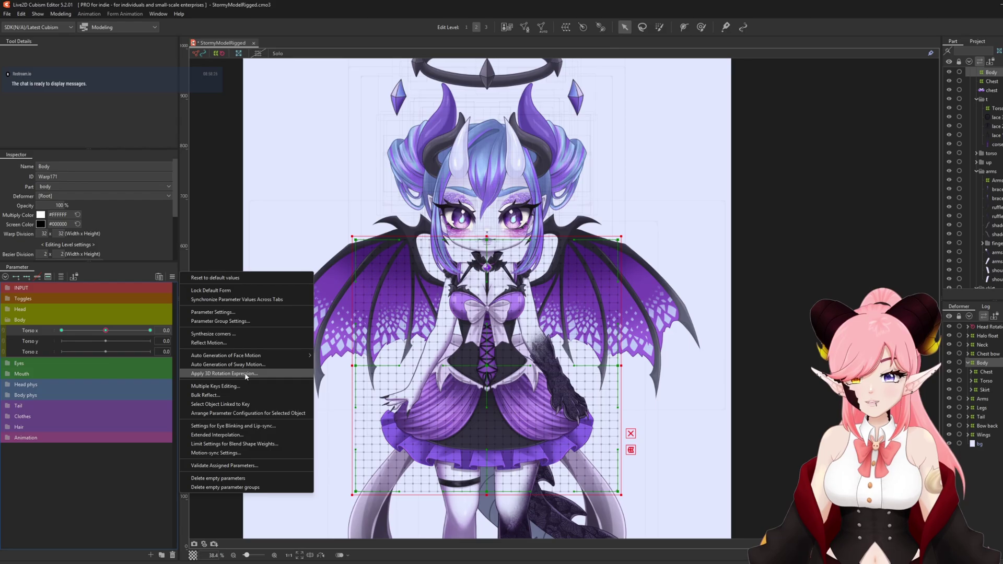
pyautogui.click(470, 363)
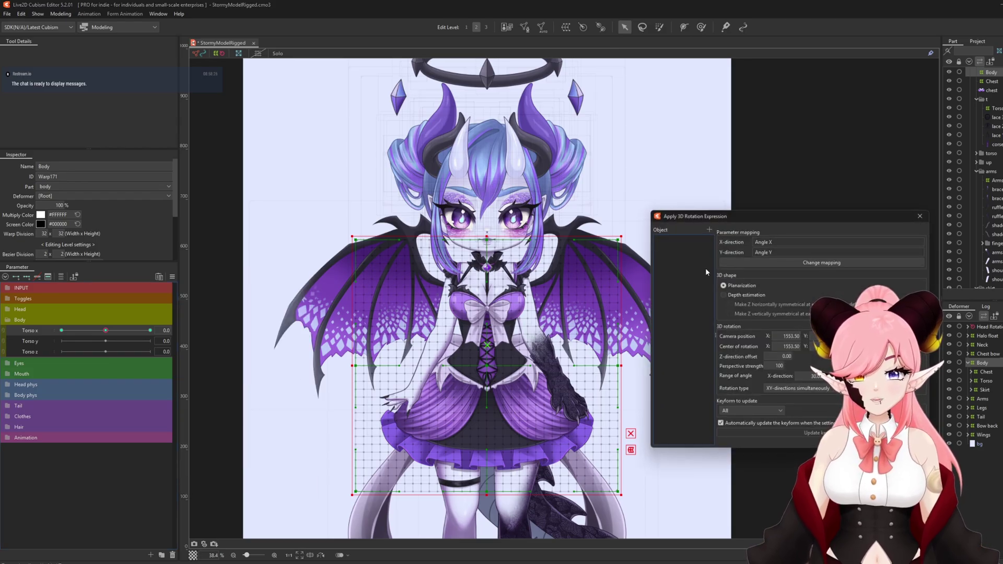
pyautogui.click(651, 207)
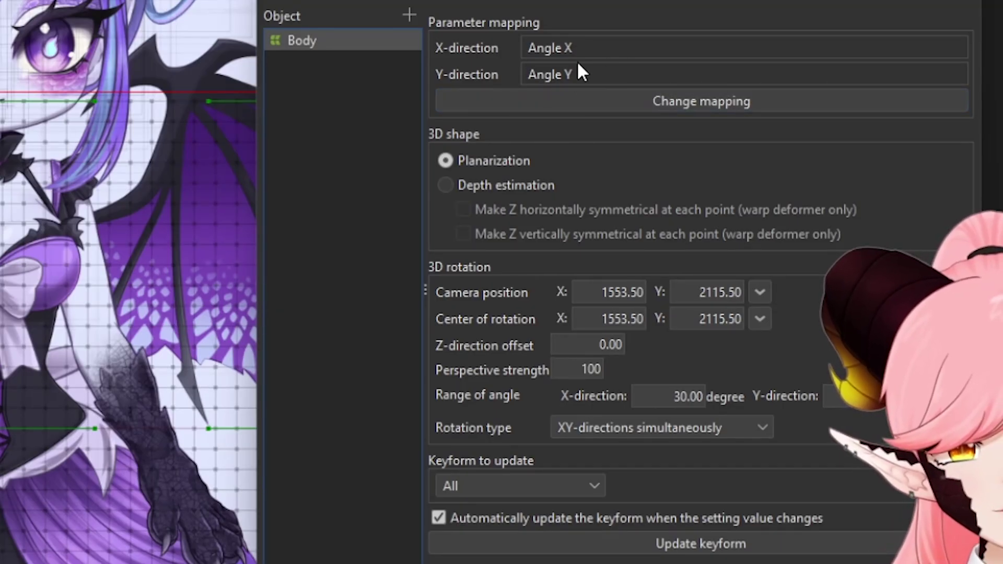
# Map the 3D rotation's X-direction to Torso x and its Y-direction to Torso y.
pyautogui.click(556, 108)
pyautogui.click(746, 84)
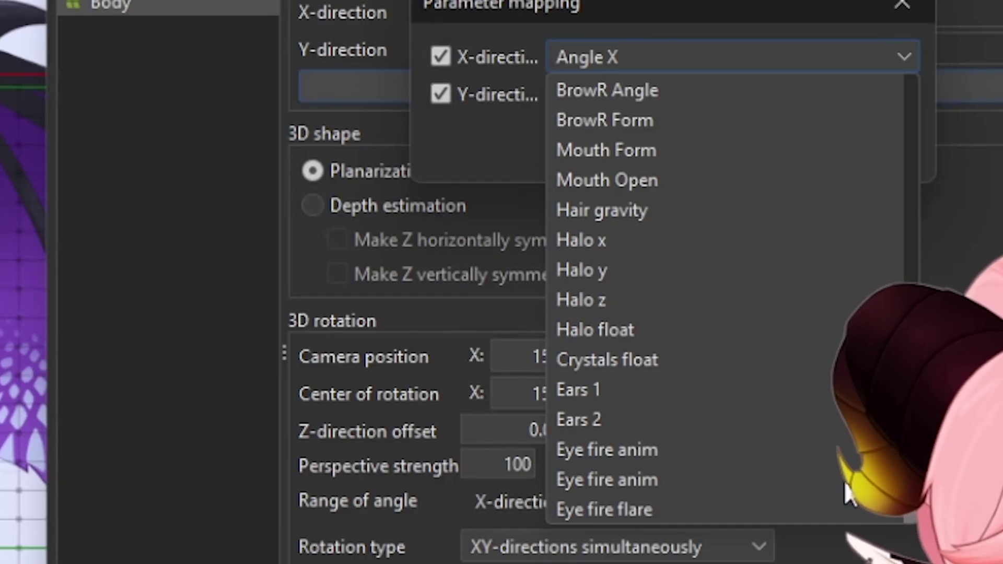
pyautogui.scroll(3, 845, 476)
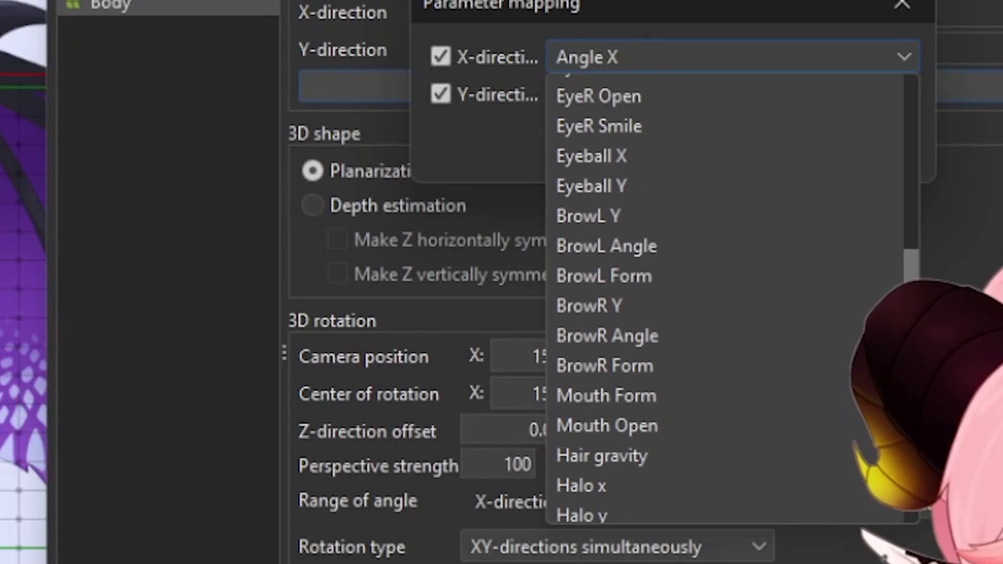
pyautogui.scroll(3, 894, 272)
pyautogui.click(657, 146)
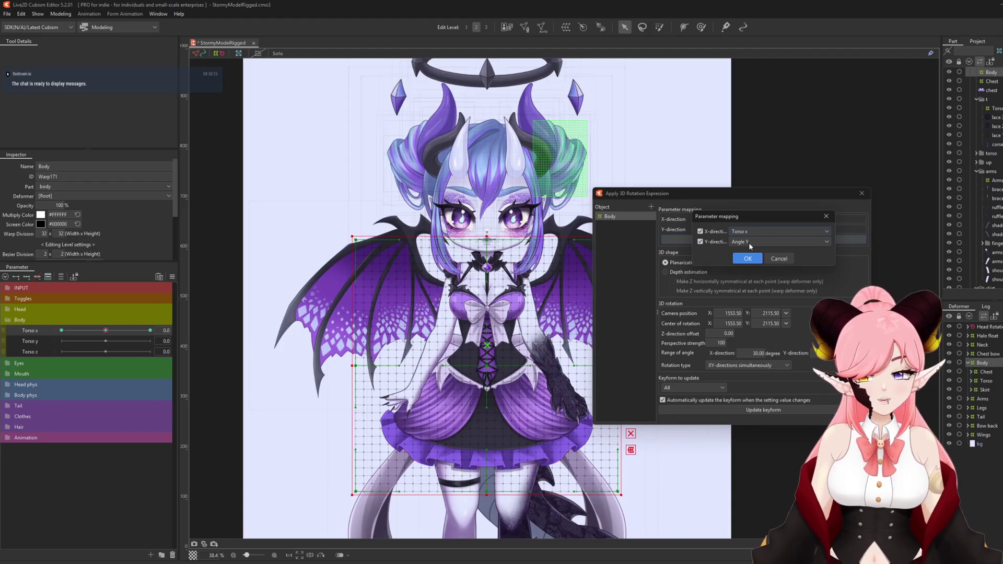
pyautogui.click(750, 244)
pyautogui.scroll(3, 778, 308)
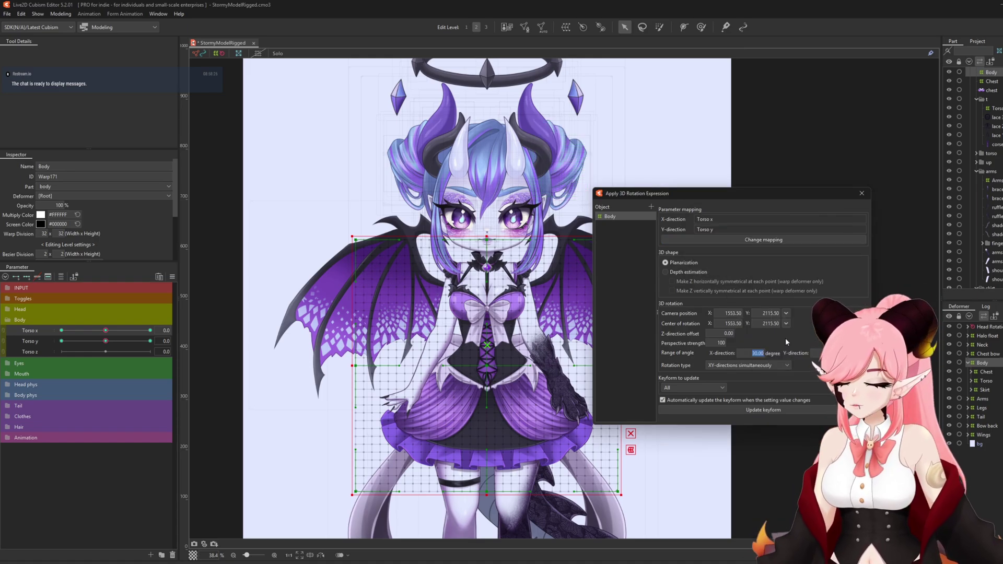
# Set the rotation's X-direction angle range to 10 degrees and close the 3D rotation settings.
pyautogui.write('10')
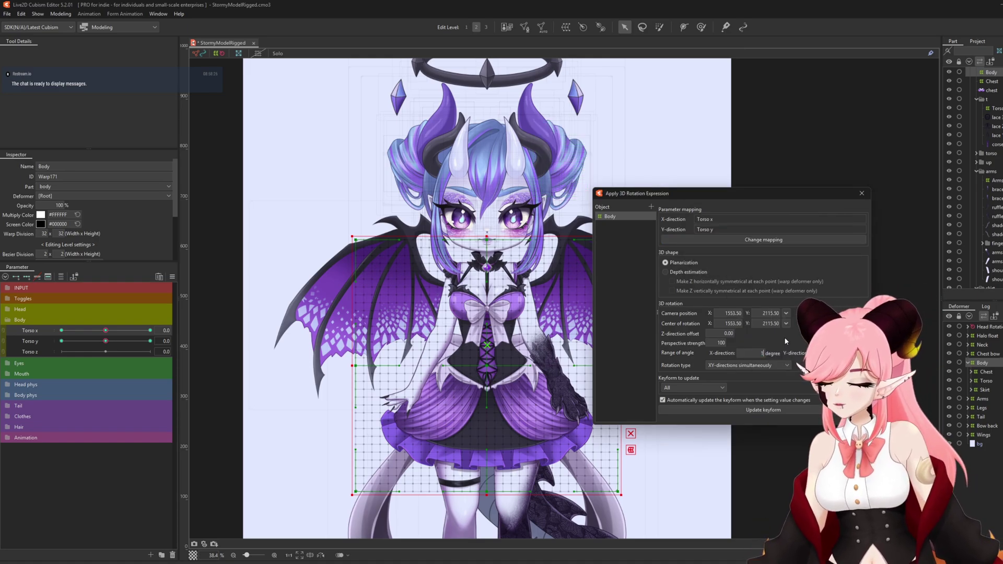
pyautogui.press('Return')
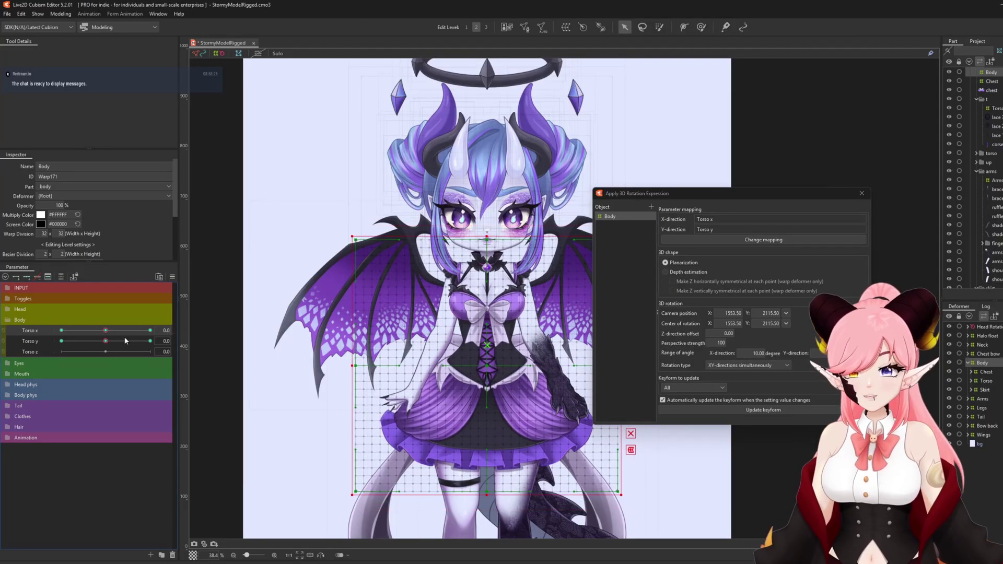
pyautogui.click(861, 194)
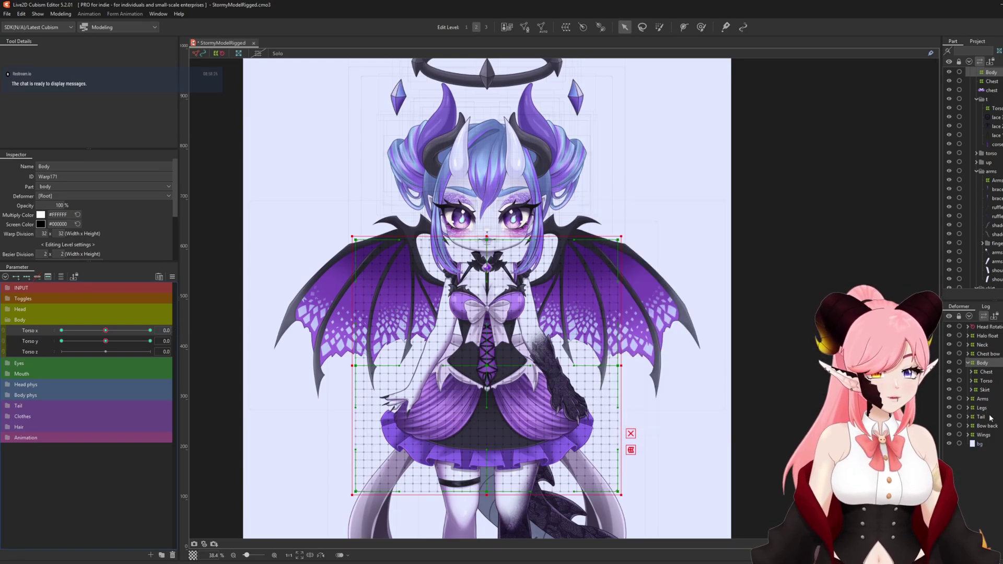
# Nest the Chest bow deformer inside the Body deformer.
pyautogui.click(985, 356)
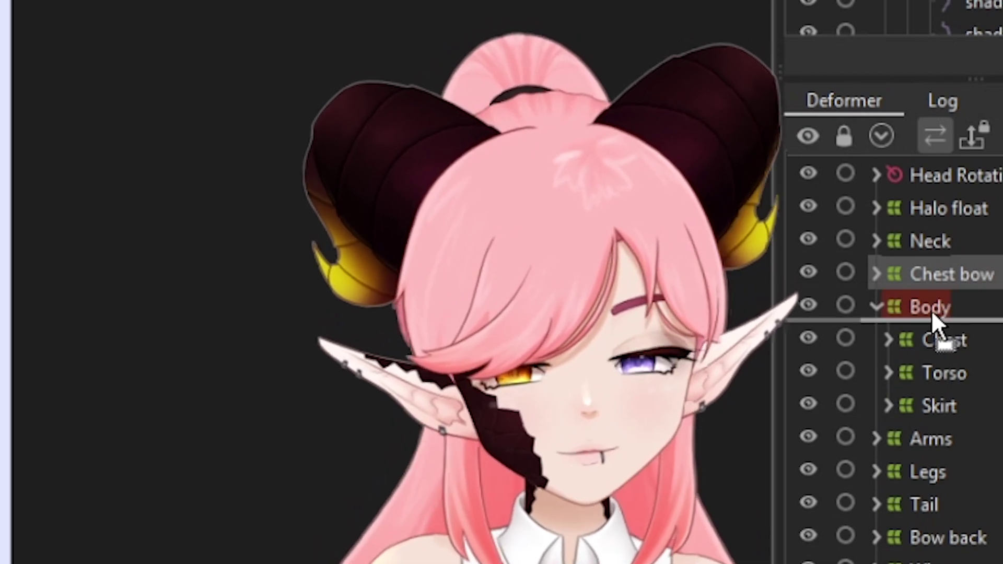
pyautogui.moveTo(932, 311); pyautogui.dragTo(932, 312)
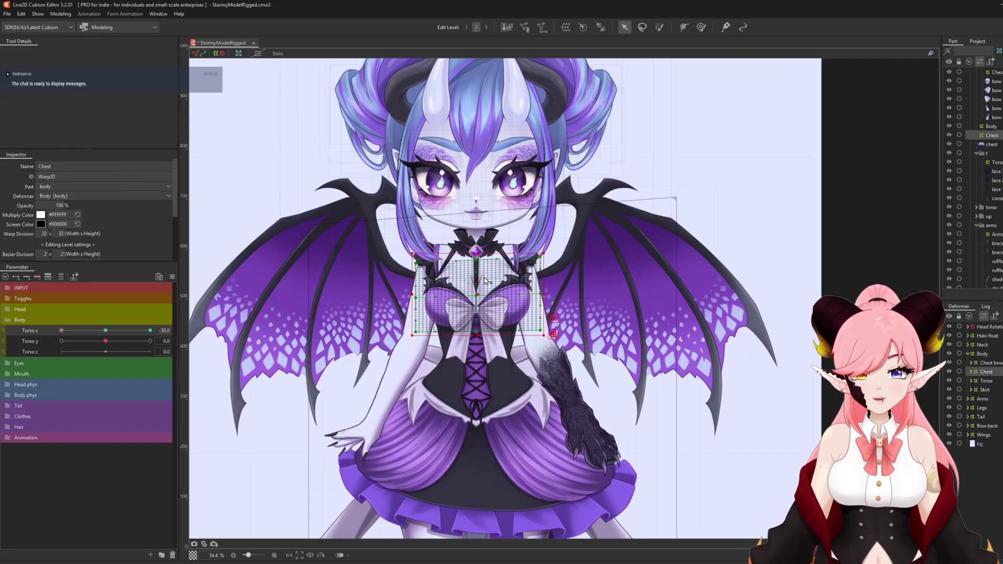
# At Torso x -30, reshape the Chest warp deformer with the deform brush so the bust shifts to the left.
pyautogui.scroll(4, 488, 277)
pyautogui.press('b')
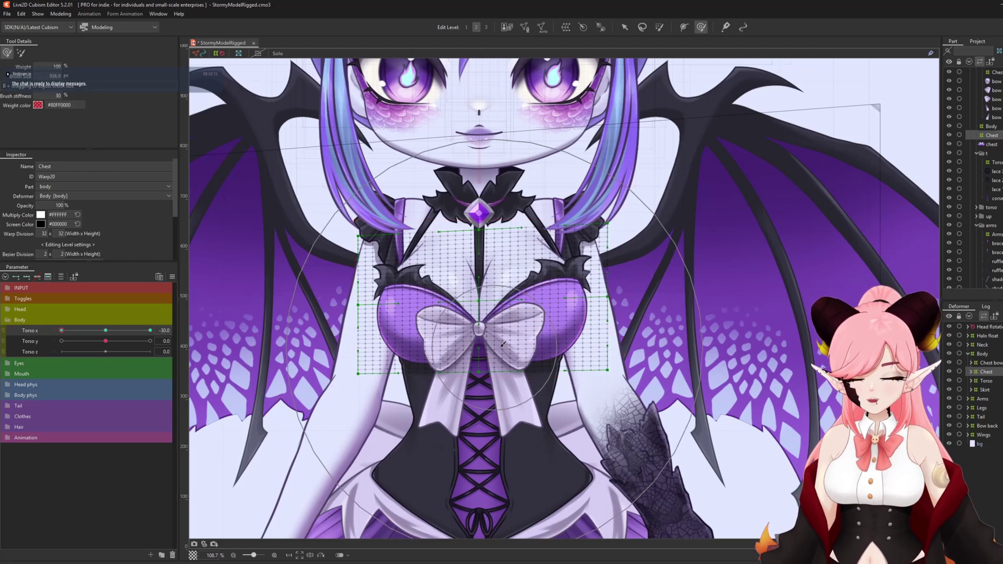
pyautogui.press('b')
pyautogui.moveTo(537, 311)
pyautogui.mouseDown()
pyautogui.moveTo(505, 314)
pyautogui.moveTo(486, 334)
pyautogui.mouseUp()
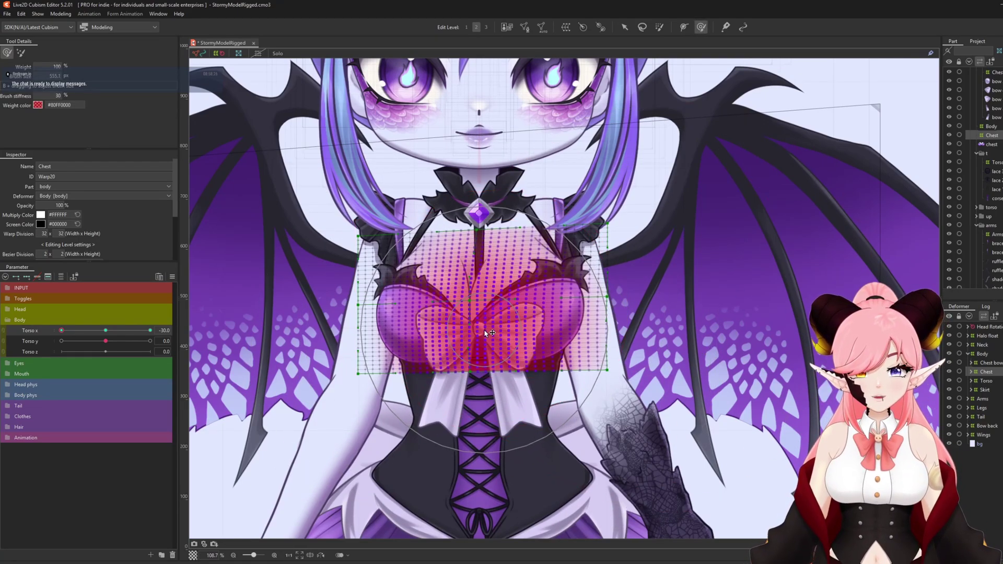
pyautogui.moveTo(398, 330); pyautogui.dragTo(393, 330)
pyautogui.moveTo(62, 330)
pyautogui.mouseDown()
pyautogui.moveTo(99, 335)
pyautogui.moveTo(33, 338)
pyautogui.mouseUp()
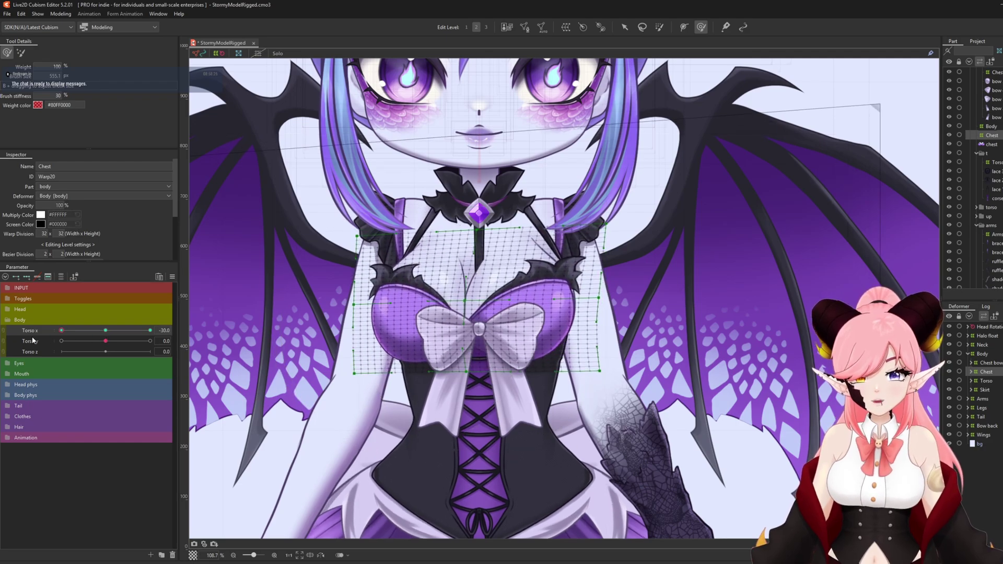
pyautogui.moveTo(589, 324); pyautogui.dragTo(521, 331)
pyautogui.moveTo(61, 330)
pyautogui.mouseDown()
pyautogui.moveTo(102, 339)
pyautogui.moveTo(60, 341)
pyautogui.moveTo(108, 338)
pyautogui.moveTo(61, 347)
pyautogui.moveTo(107, 367)
pyautogui.moveTo(61, 355)
pyautogui.mouseUp()
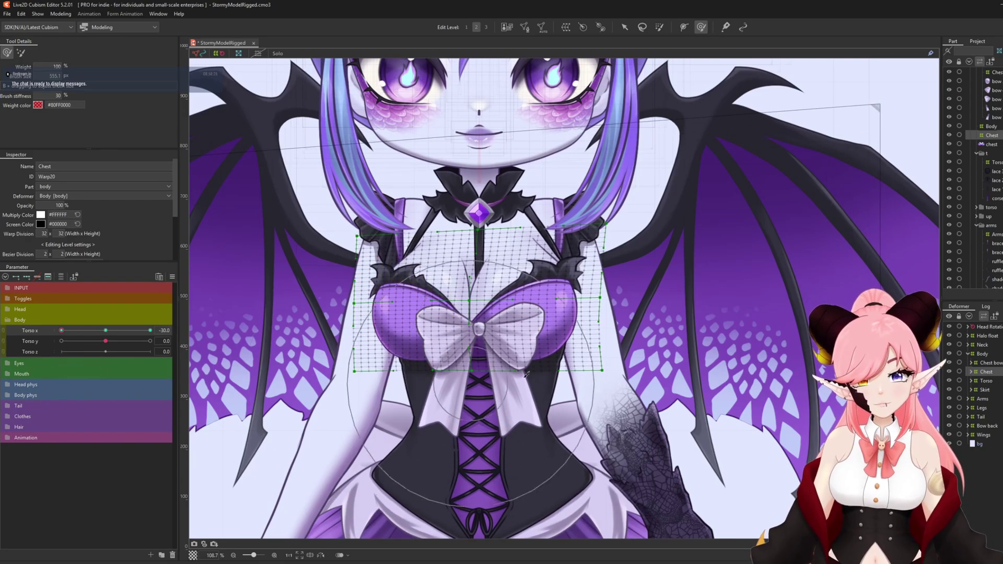
# At Torso x -30, adjust the Torso warp deformer around the upper torso with the deform brush.
pyautogui.scroll(-4, 471, 303)
pyautogui.scroll(2, 458, 318)
pyautogui.scroll(4, 458, 318)
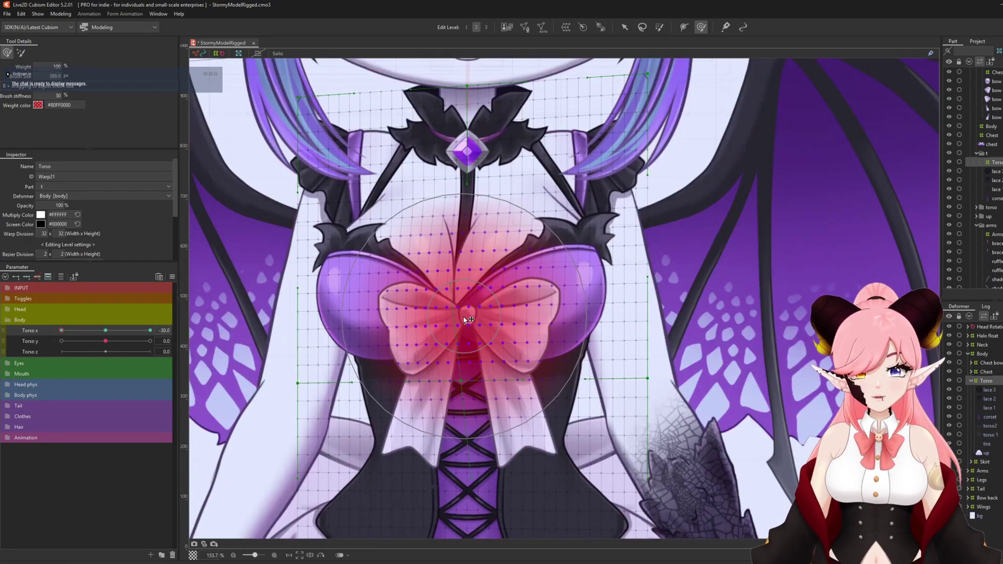
pyautogui.click(476, 198)
pyautogui.scroll(-4, 458, 262)
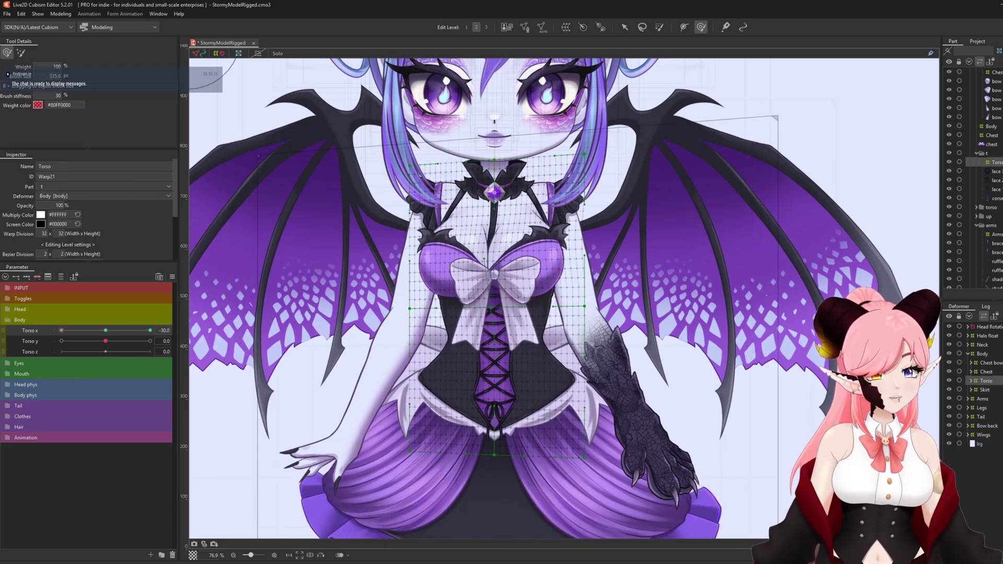
# At Torso x -30, push the Chest bow warp deformer to the left with the deform brush to follow the chest.
pyautogui.click(987, 363)
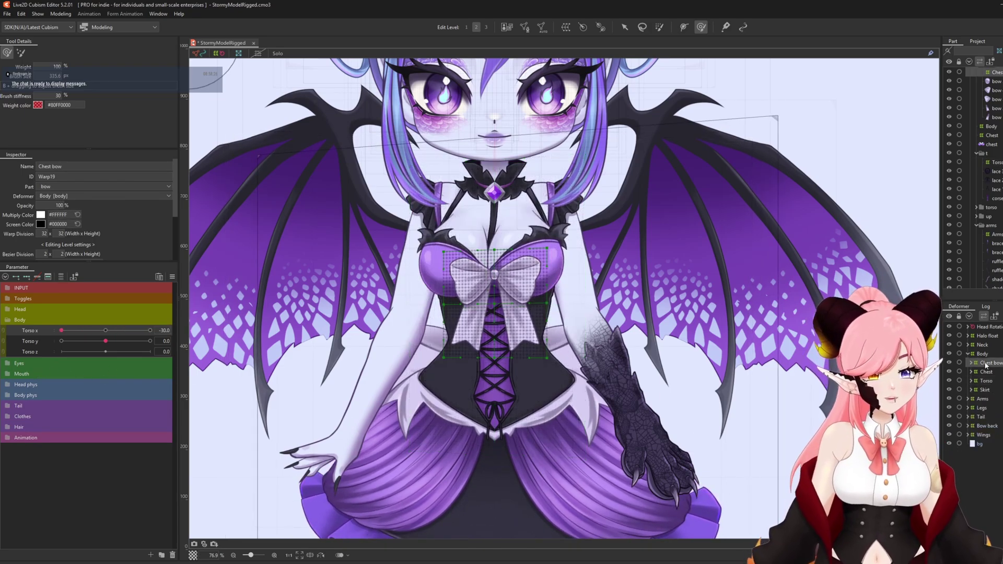
pyautogui.scroll(5, 481, 249)
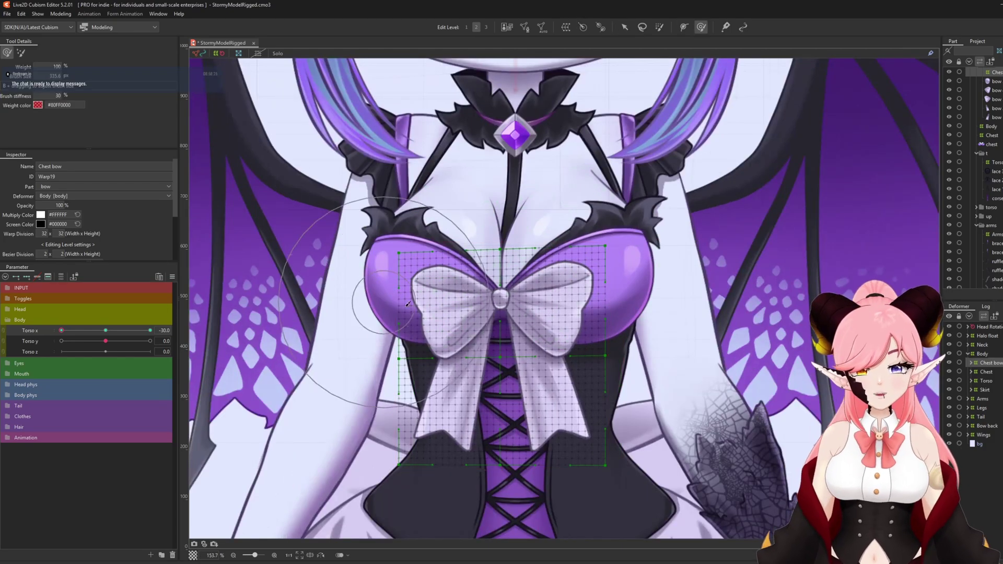
pyautogui.scroll(-3, 627, 308)
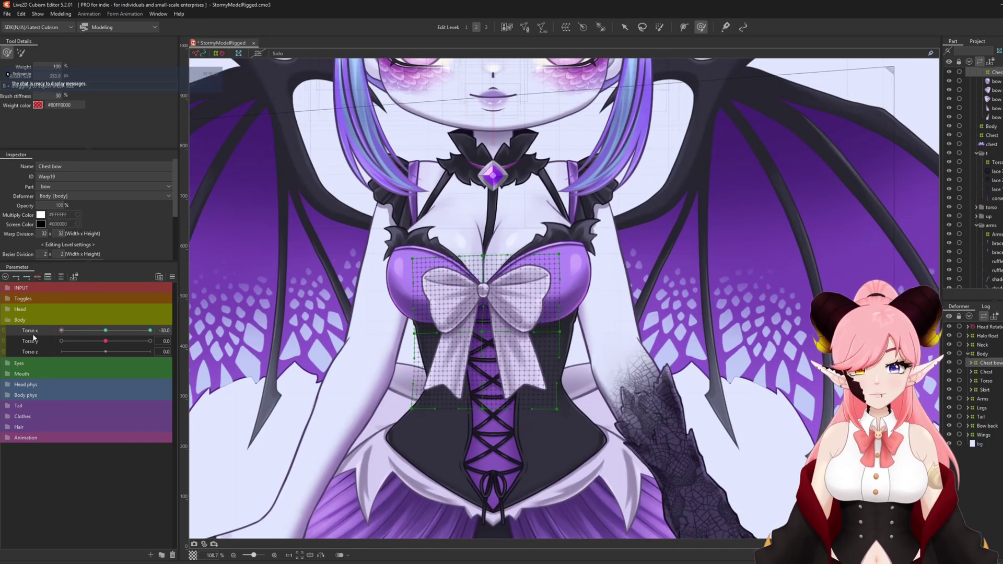
pyautogui.scroll(-3, 563, 294)
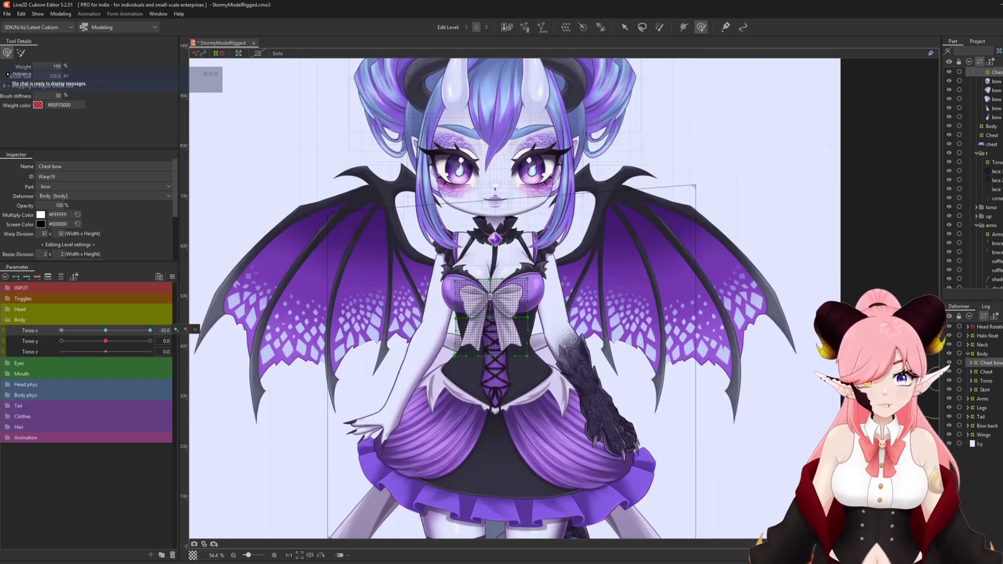
# At Torso x 0, brush-select the lower part of the Body deformer's grid over the skirt with a weight of 5%.
pyautogui.click(982, 354)
pyautogui.click(106, 330)
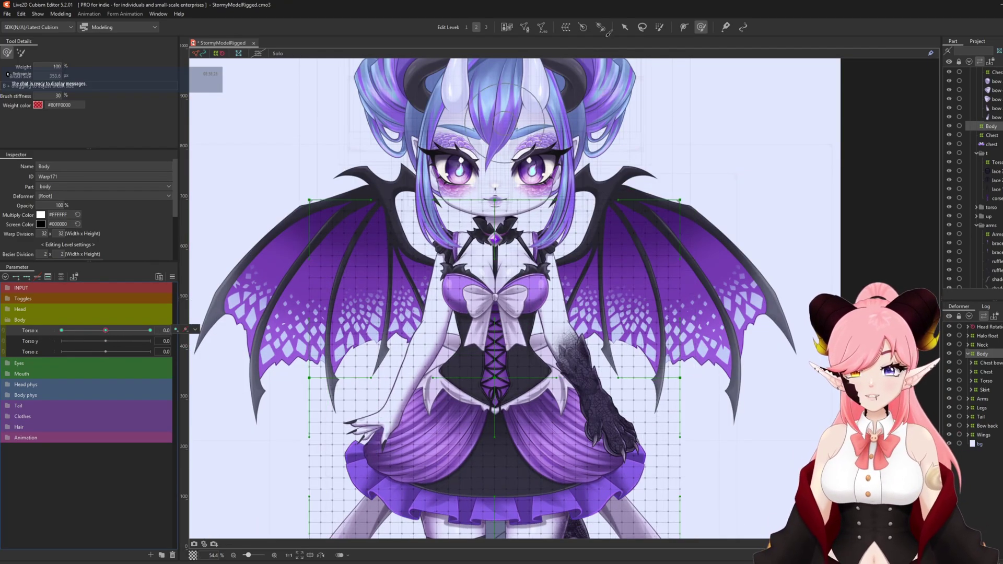
pyautogui.click(659, 28)
pyautogui.scroll(-2, 421, 306)
pyautogui.press('b')
pyautogui.moveTo(325, 292); pyautogui.dragTo(463, 320)
pyautogui.moveTo(354, 360)
pyautogui.mouseDown()
pyautogui.moveTo(505, 421)
pyautogui.moveTo(626, 412)
pyautogui.moveTo(523, 307)
pyautogui.moveTo(351, 301)
pyautogui.moveTo(433, 370)
pyautogui.moveTo(698, 378)
pyautogui.moveTo(676, 408)
pyautogui.moveTo(695, 395)
pyautogui.mouseUp()
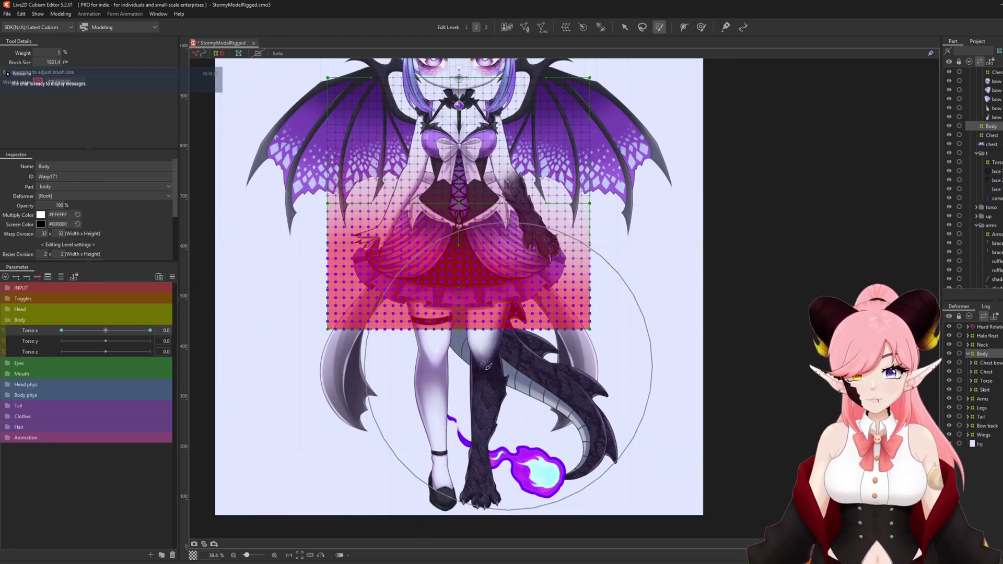
pyautogui.hotkey('ctrl', 'z')
pyautogui.moveTo(688, 379)
pyautogui.mouseDown()
pyautogui.moveTo(575, 347)
pyautogui.moveTo(601, 359)
pyautogui.moveTo(657, 341)
pyautogui.moveTo(366, 364)
pyautogui.moveTo(497, 345)
pyautogui.moveTo(160, 329)
pyautogui.moveTo(273, 276)
pyautogui.mouseUp()
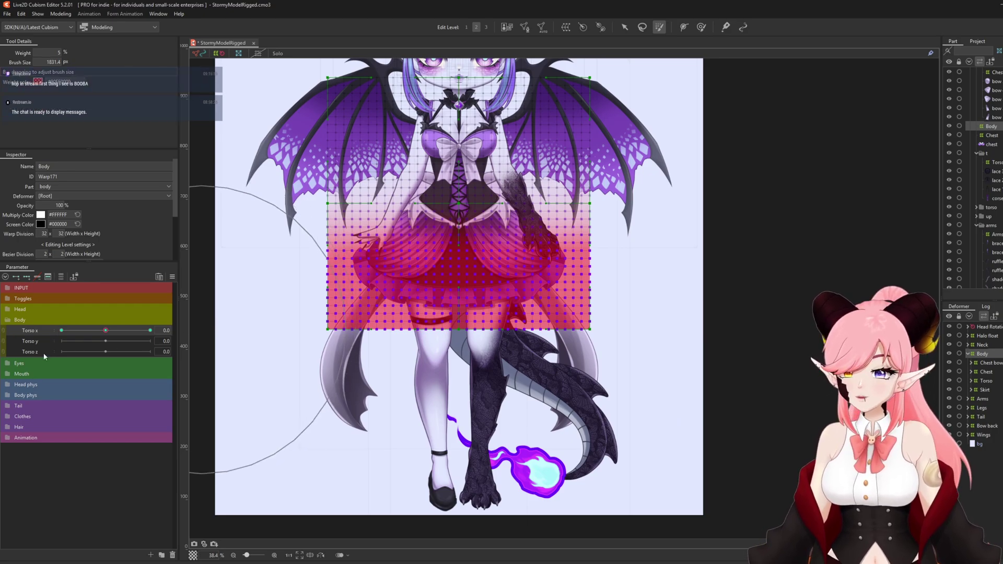
# Paste the default form onto the brush-selected lower points of the Body deformer at Torso x -30.
pyautogui.click(62, 331)
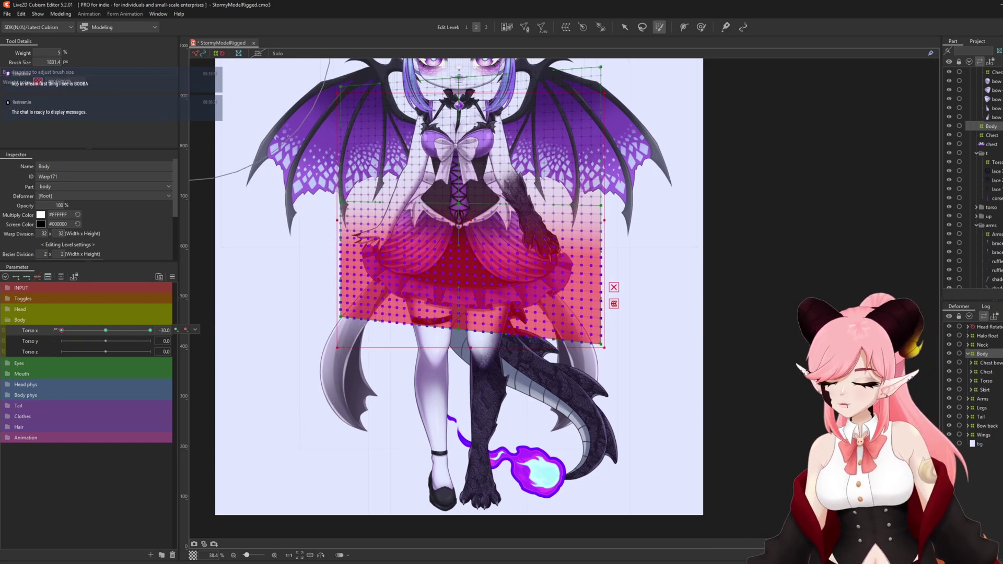
pyautogui.hotkey('ctrl', 'v')
pyautogui.moveTo(75, 331)
pyautogui.mouseDown()
pyautogui.moveTo(106, 331)
pyautogui.moveTo(52, 334)
pyautogui.moveTo(173, 328)
pyautogui.moveTo(3, 312)
pyautogui.moveTo(115, 323)
pyautogui.moveTo(57, 327)
pyautogui.mouseUp()
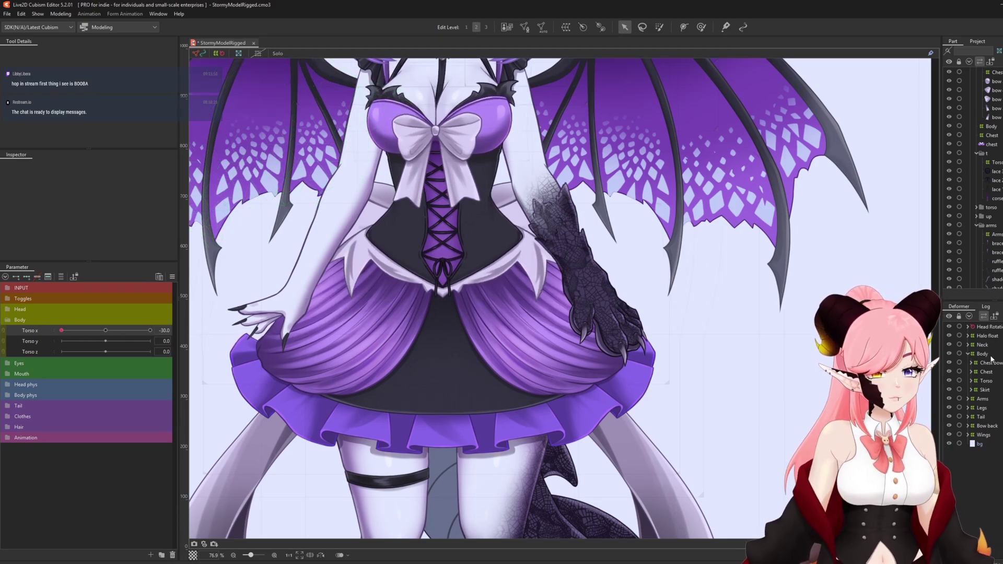
# At Torso x -30, reshape the Body deformer's grid around the skirt with a large deform brush.
pyautogui.click(985, 390)
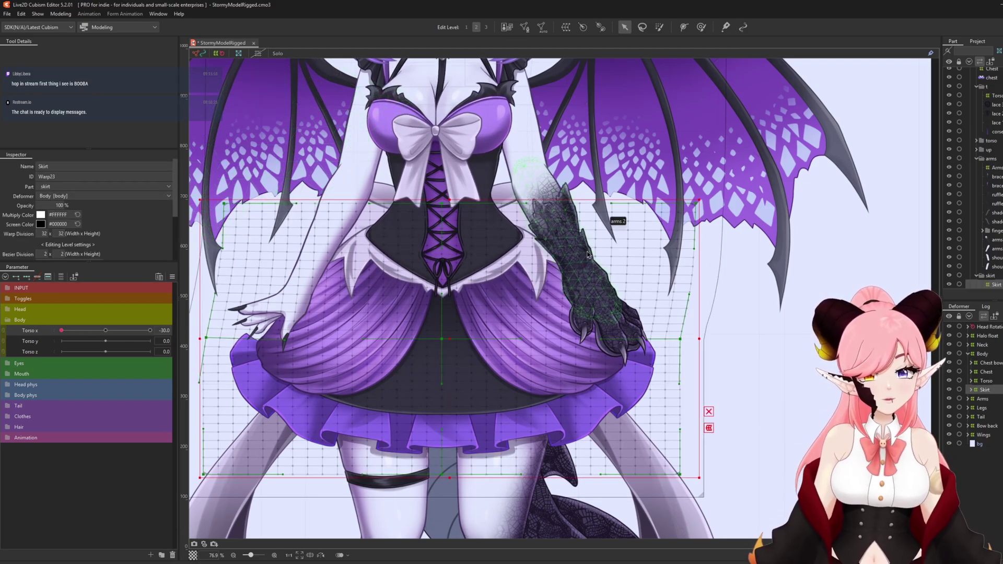
pyautogui.scroll(-1, 461, 283)
pyautogui.click(988, 354)
pyautogui.press('b')
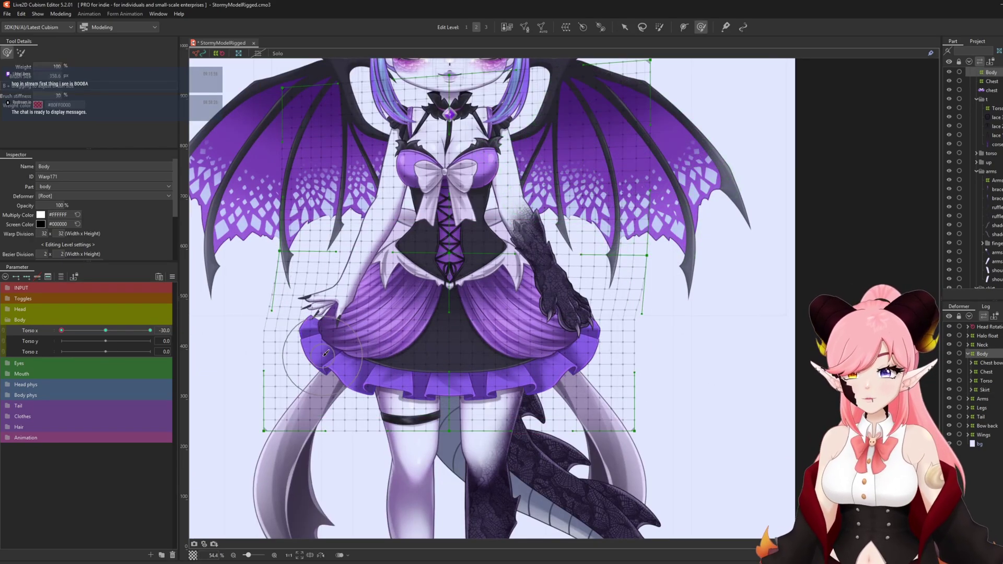
pyautogui.press('b')
pyautogui.moveTo(252, 347); pyautogui.dragTo(442, 398)
pyautogui.scroll(-1, 443, 399)
pyautogui.moveTo(356, 345); pyautogui.dragTo(361, 345)
pyautogui.moveTo(496, 374); pyautogui.dragTo(490, 374)
pyautogui.moveTo(607, 406); pyautogui.dragTo(603, 409)
# Reflect the Body deformer's Torso x -30 form horizontally.
pyautogui.click(172, 277)
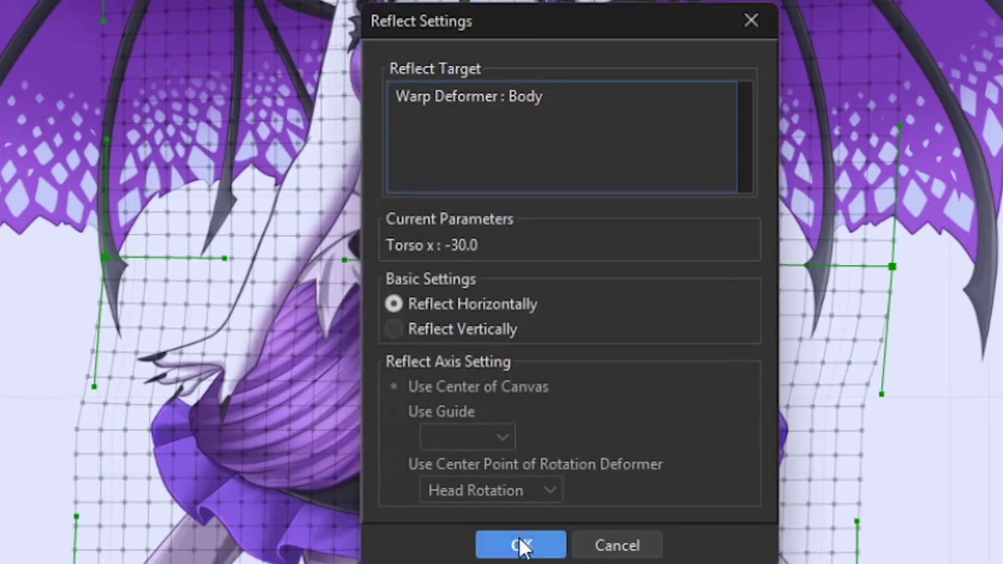
pyautogui.click(520, 544)
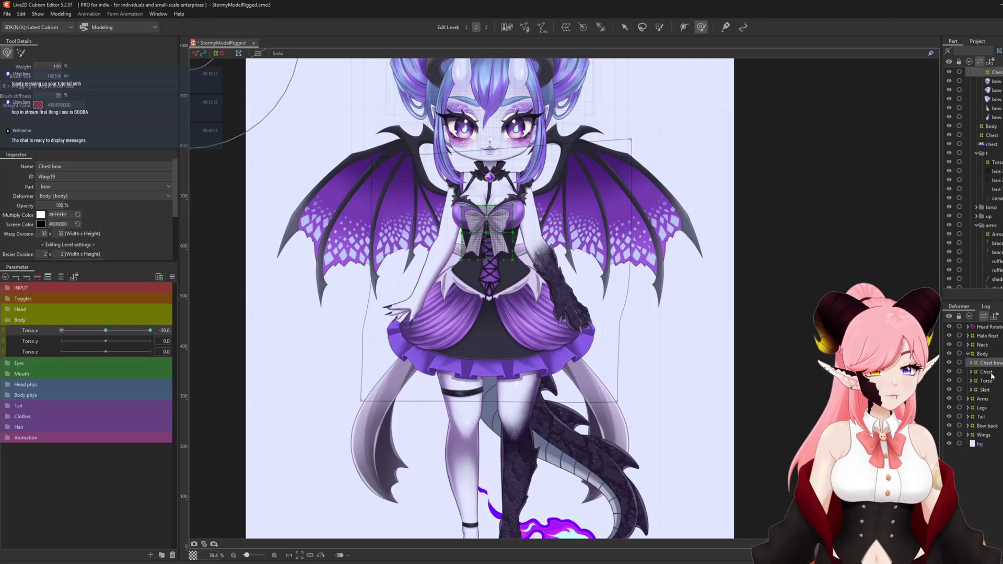
# Select the Chest bow, Chest and Torso deformers together and reflect their Torso x -30 forms.
pyautogui.click(986, 372)
pyautogui.click(990, 381)
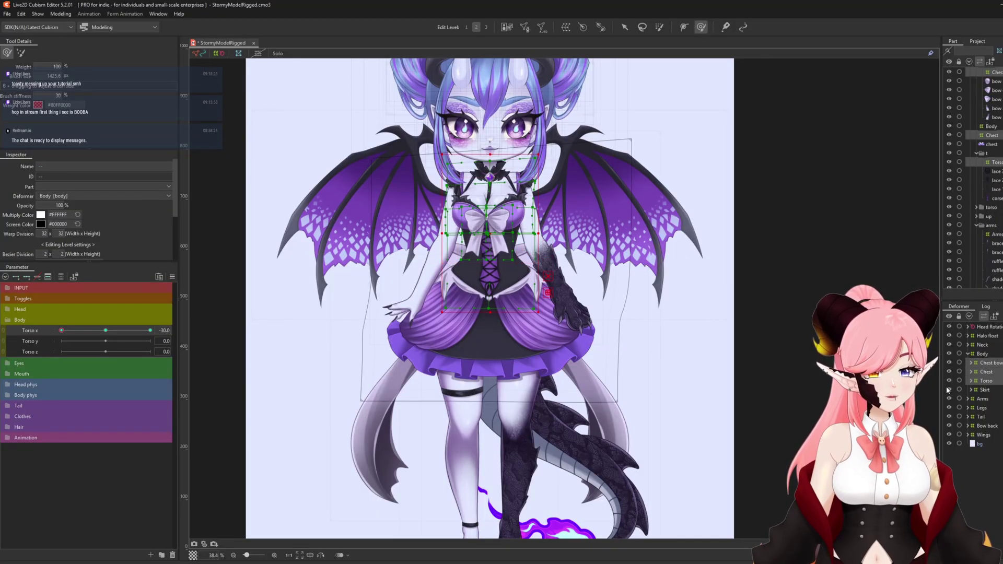
pyautogui.click(172, 277)
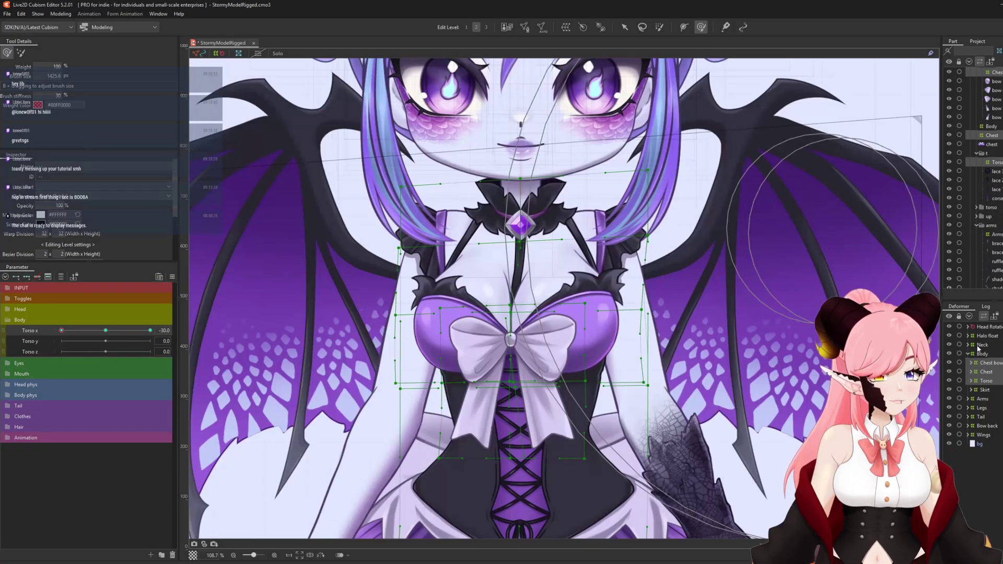
# Collect the gem, silver, necklace, neck up, neck and neck back parts inside the Neck deformer for a new warp deformer.
pyautogui.click(983, 345)
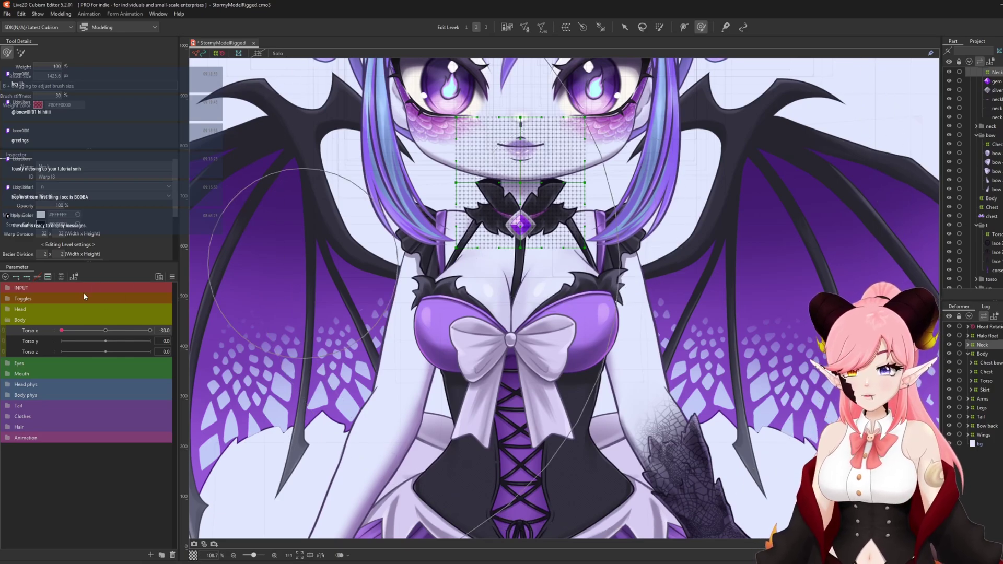
pyautogui.click(61, 277)
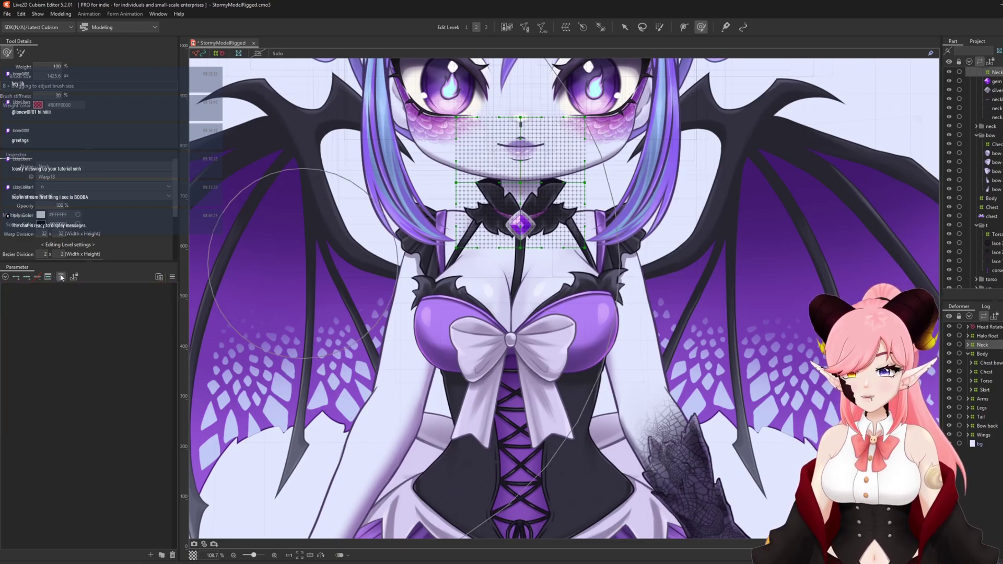
pyautogui.click(61, 278)
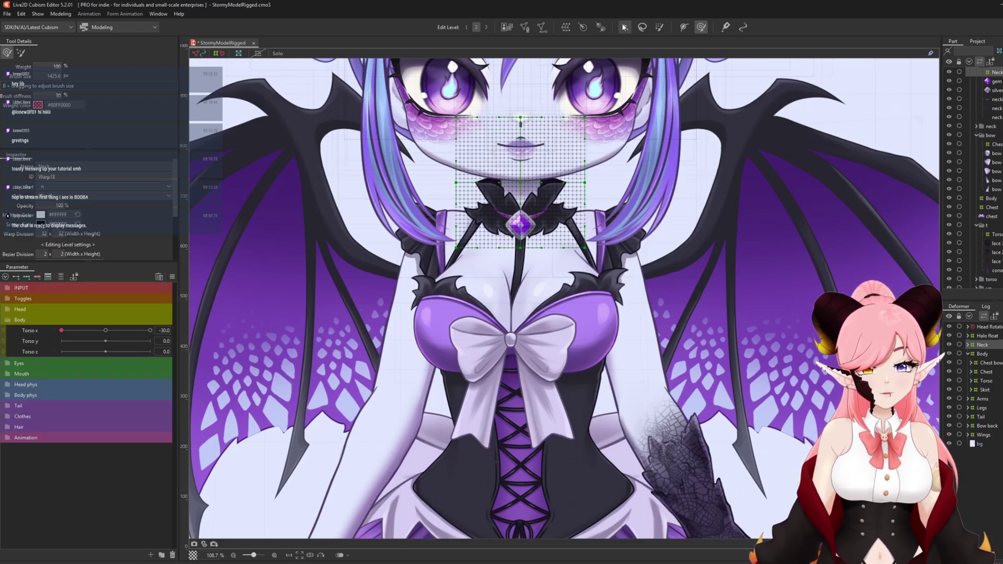
pyautogui.click(625, 27)
pyautogui.scroll(1, 566, 177)
pyautogui.scroll(-1, 567, 181)
pyautogui.scroll(2, 585, 241)
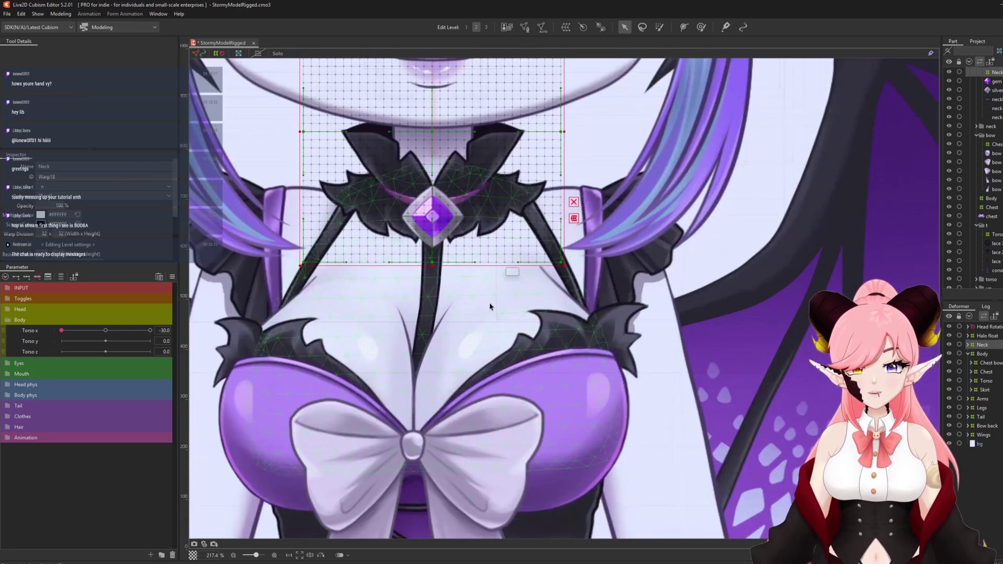
pyautogui.scroll(-2, 487, 303)
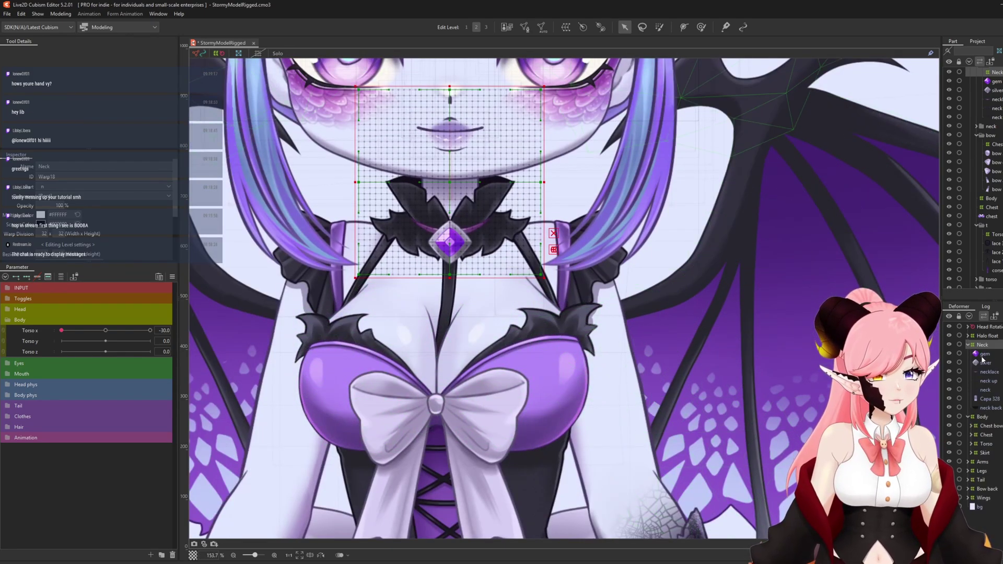
pyautogui.click(989, 354)
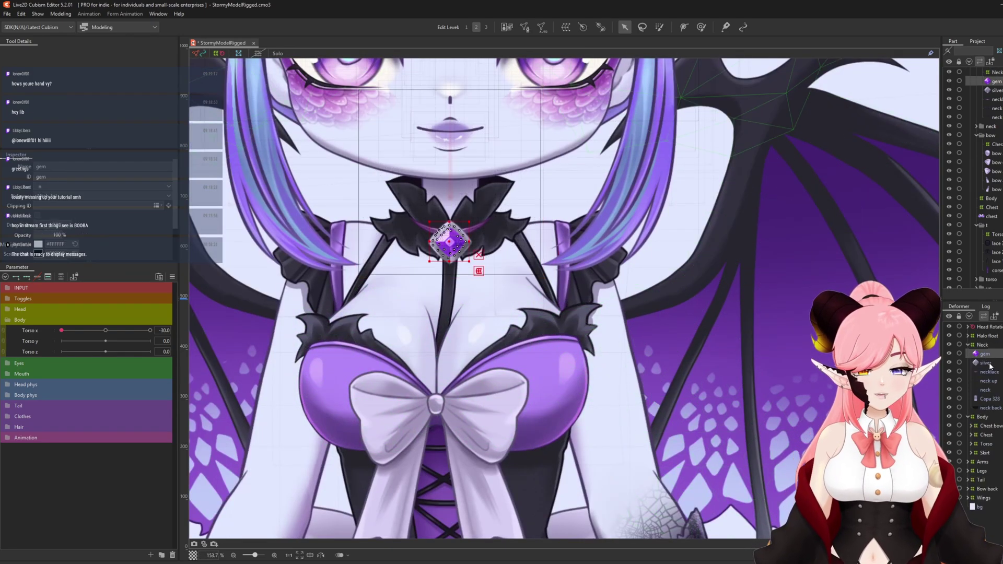
pyautogui.keyDown('ctrl'); pyautogui.click(991, 366); pyautogui.keyUp('ctrl')
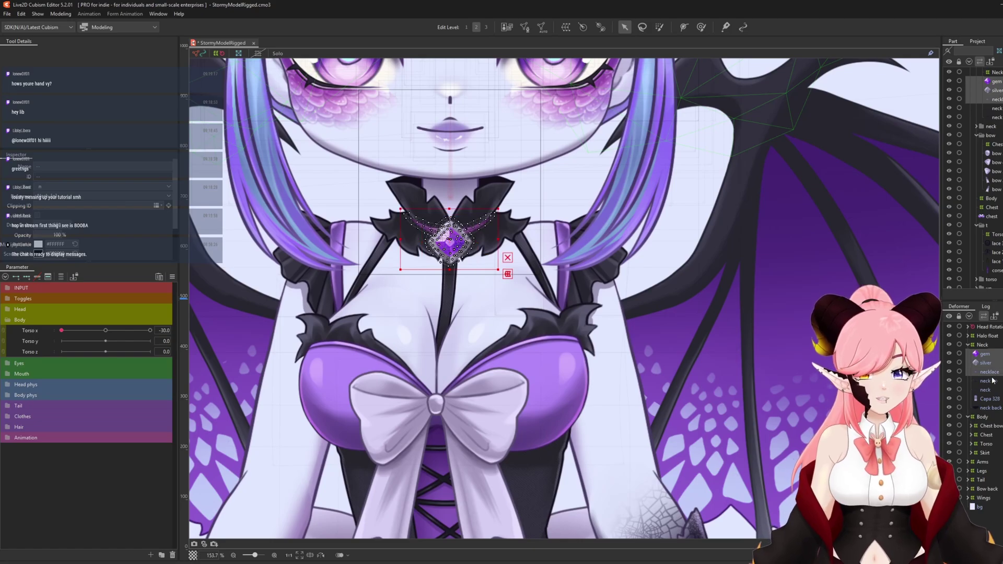
pyautogui.keyDown('ctrl'); pyautogui.click(991, 381); pyautogui.keyUp('ctrl')
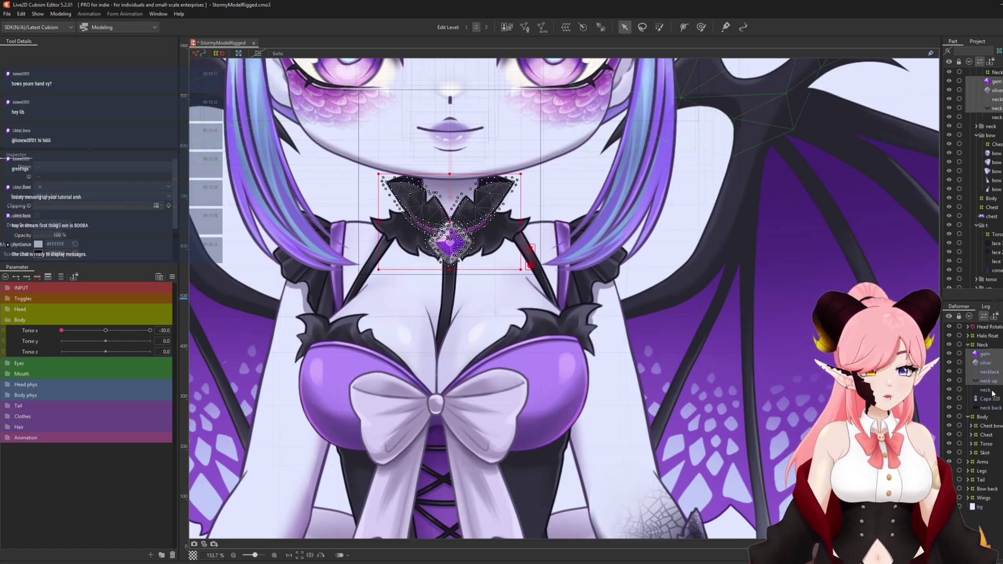
pyautogui.keyDown('ctrl'); pyautogui.click(989, 391); pyautogui.keyUp('ctrl')
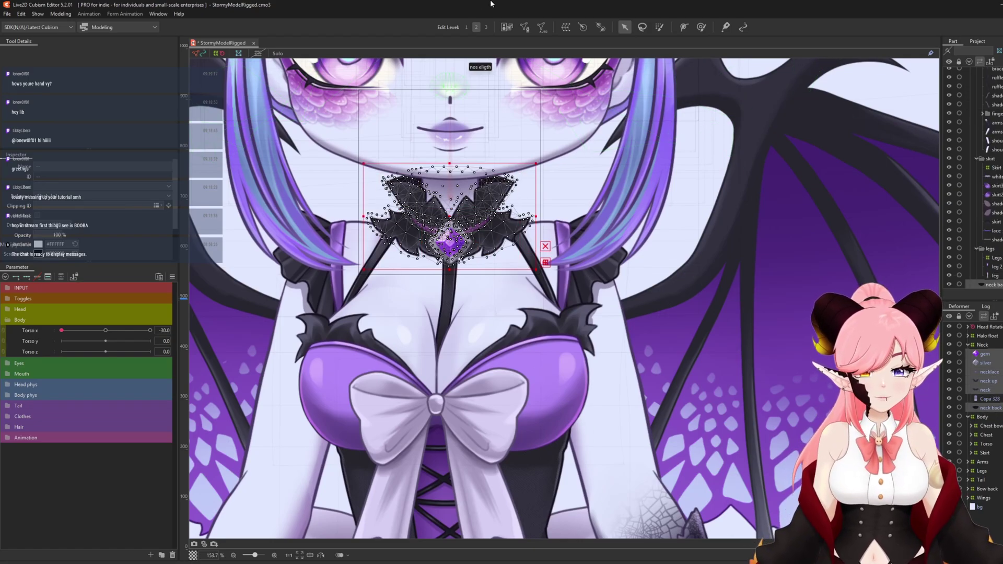
# Reshape the new neck warp deformer at Torso x -30 and sweep the parameter to check the turn.
pyautogui.click(67, 330)
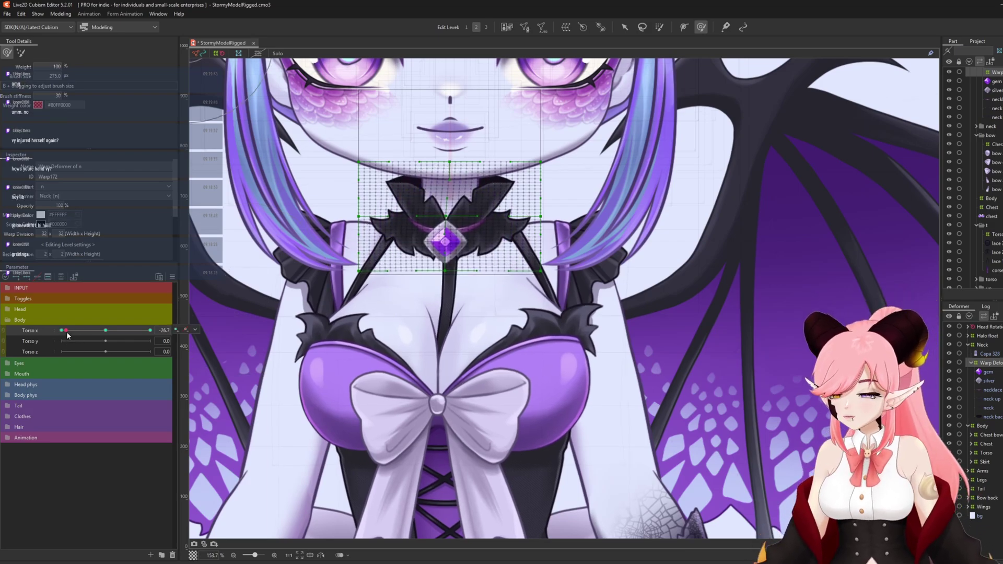
pyautogui.moveTo(73, 330); pyautogui.dragTo(61, 330)
pyautogui.moveTo(436, 238); pyautogui.dragTo(450, 233)
pyautogui.moveTo(83, 330); pyautogui.dragTo(62, 330)
pyautogui.click(443, 228)
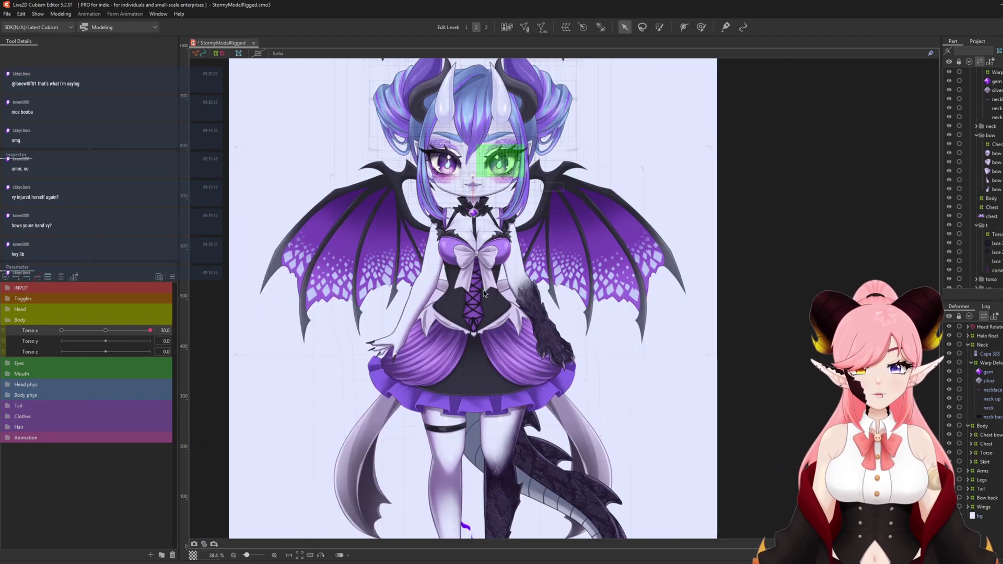
pyautogui.moveTo(151, 329); pyautogui.dragTo(1, 360)
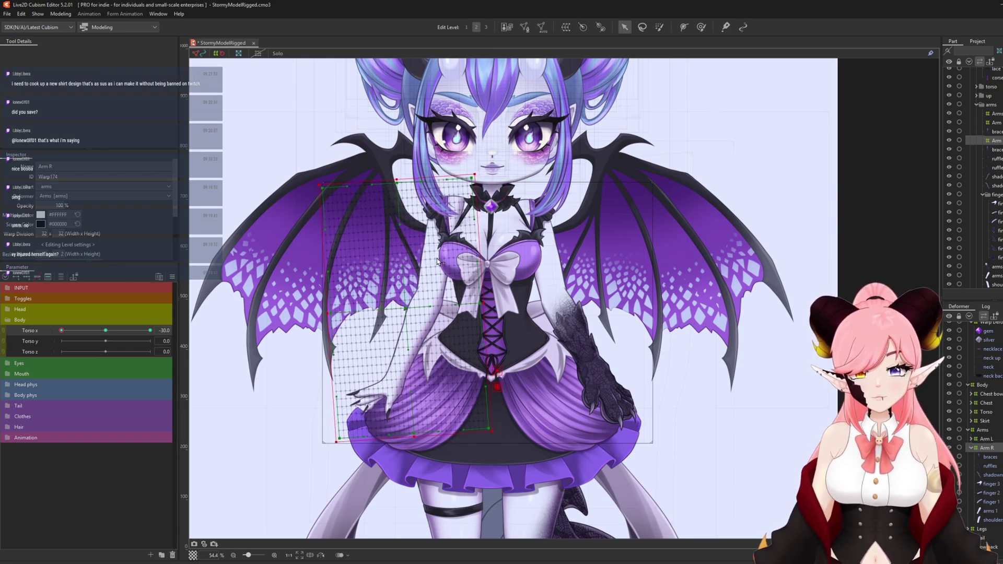
# At Torso x -30, fine-tune the rotation and position of the Arm R deformer against the shoulder.
pyautogui.scroll(4, 434, 289)
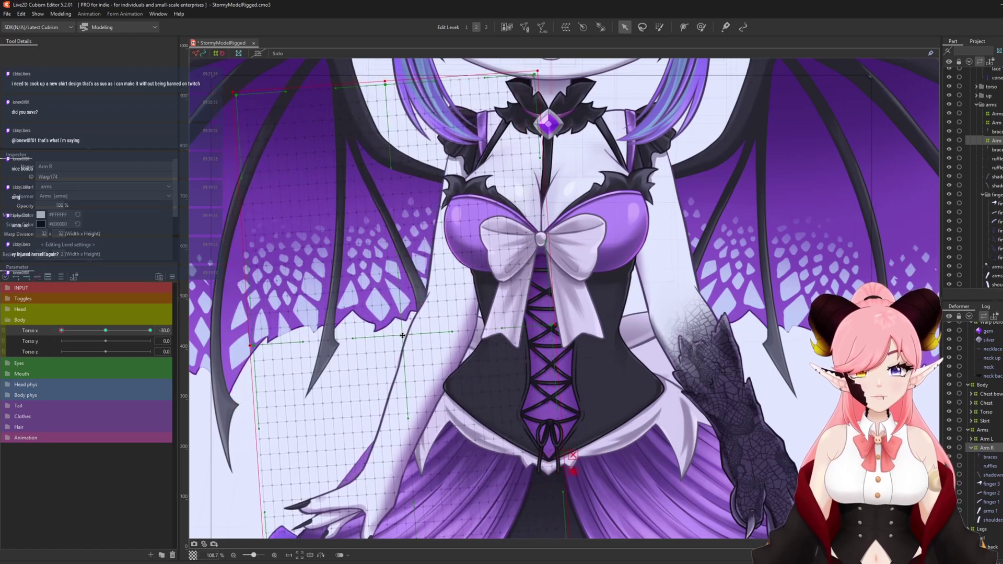
pyautogui.scroll(-4, 334, 293)
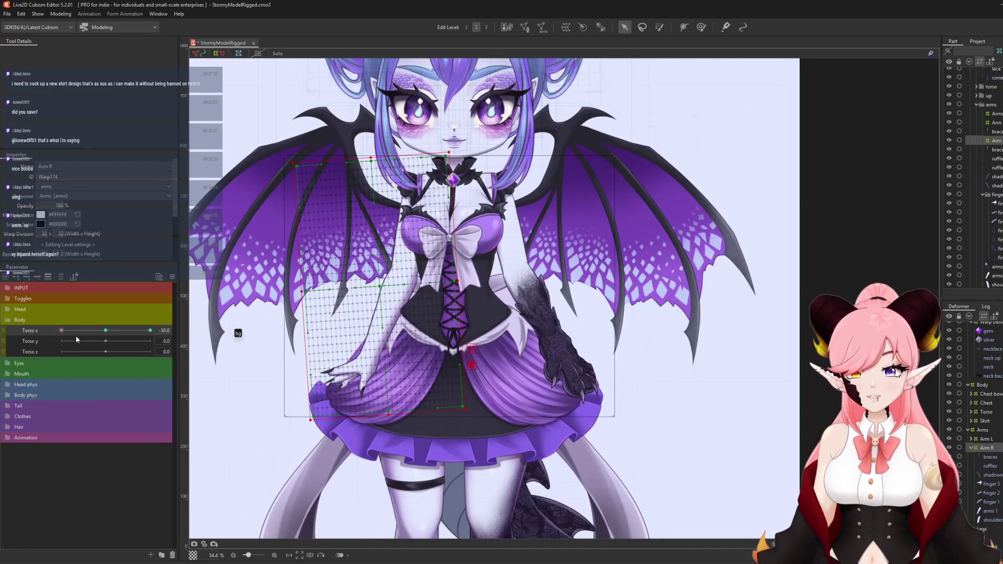
pyautogui.scroll(2, 407, 267)
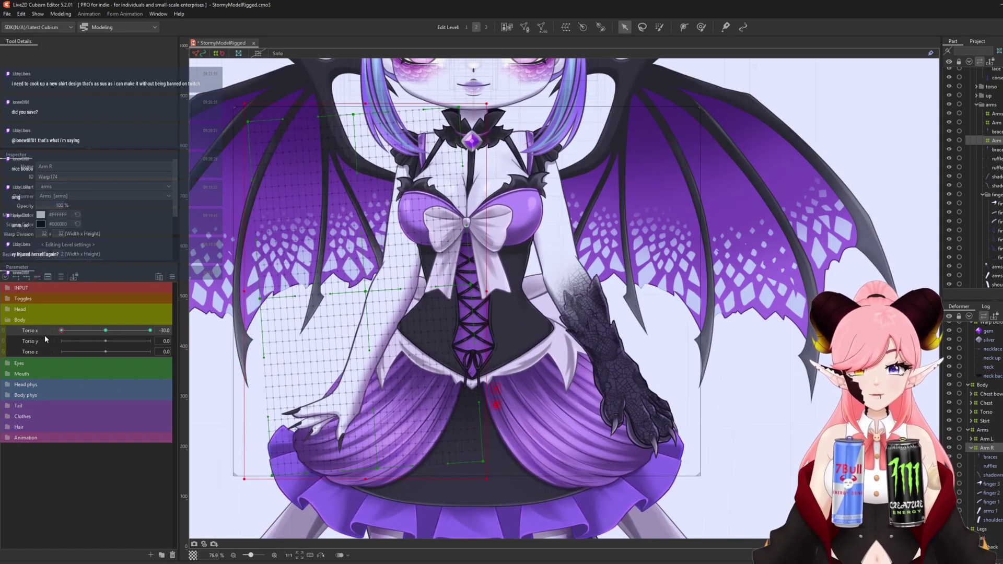
pyautogui.moveTo(87, 353); pyautogui.dragTo(36, 349)
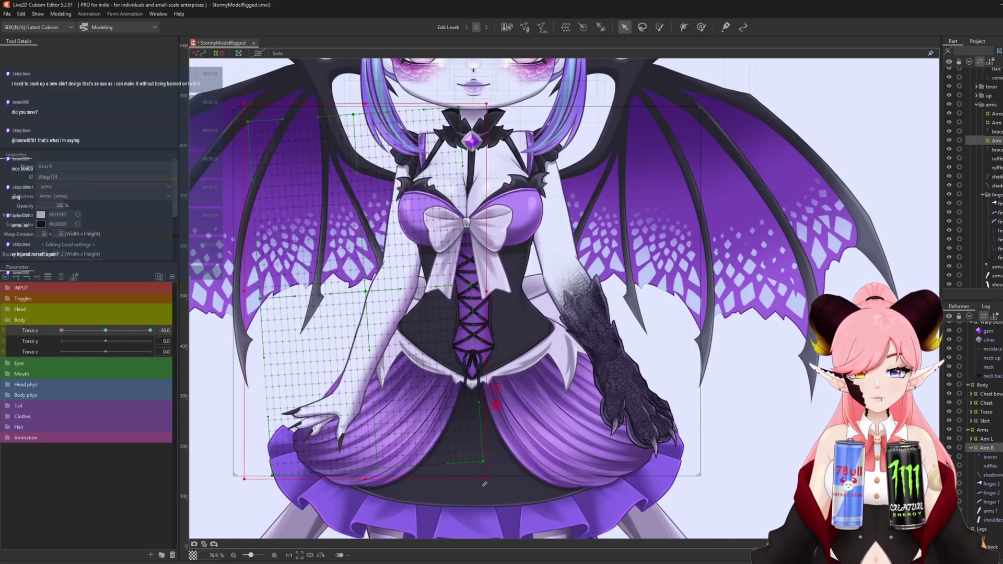
pyautogui.moveTo(485, 484); pyautogui.dragTo(481, 486)
pyautogui.moveTo(363, 291); pyautogui.dragTo(361, 290)
# At Torso x 30, rotate the Arm R deformer so the hand swings outward and align it with the shoulder.
pyautogui.moveTo(61, 330); pyautogui.dragTo(165, 341)
pyautogui.scroll(-2, 432, 240)
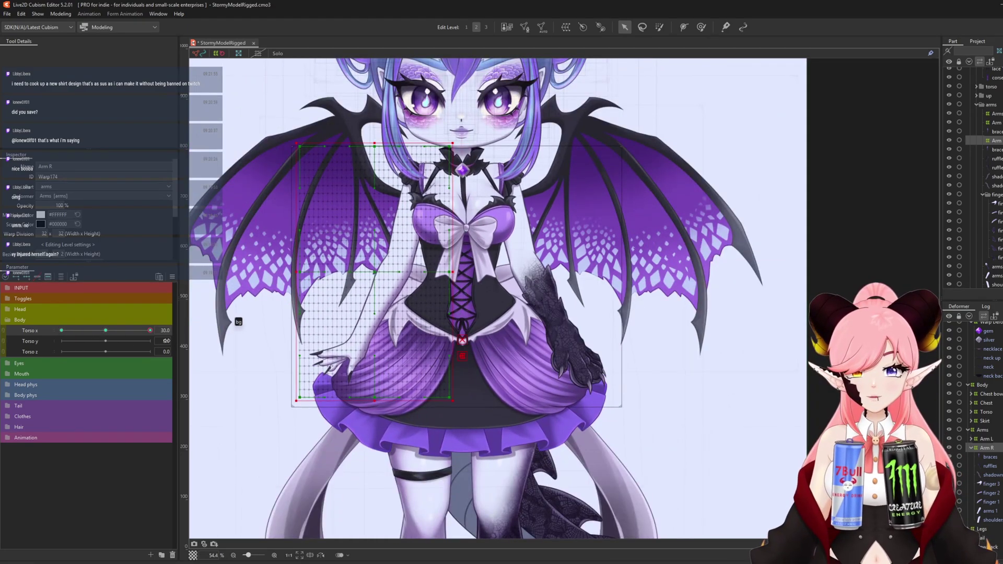
pyautogui.moveTo(454, 403); pyautogui.dragTo(442, 408)
pyautogui.scroll(1, 342, 211)
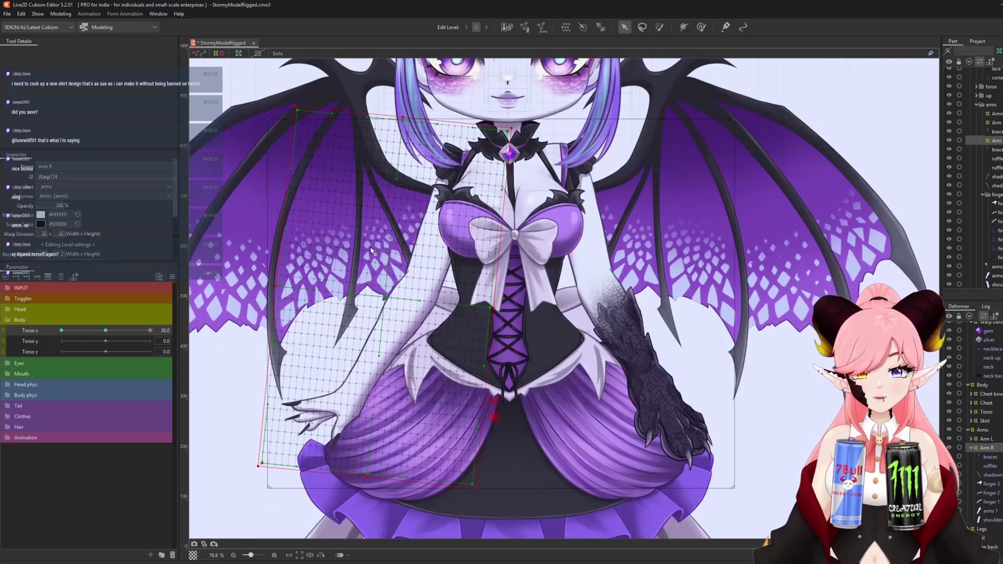
pyautogui.scroll(-1, 329, 238)
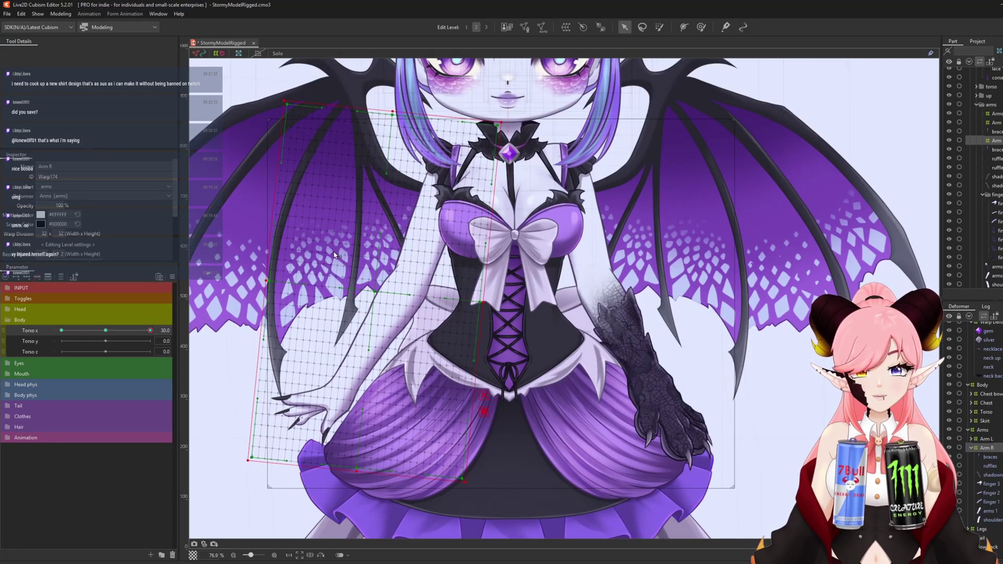
pyautogui.hotkey('ctrl', 'z')
pyautogui.hotkey('ctrl', 'z')
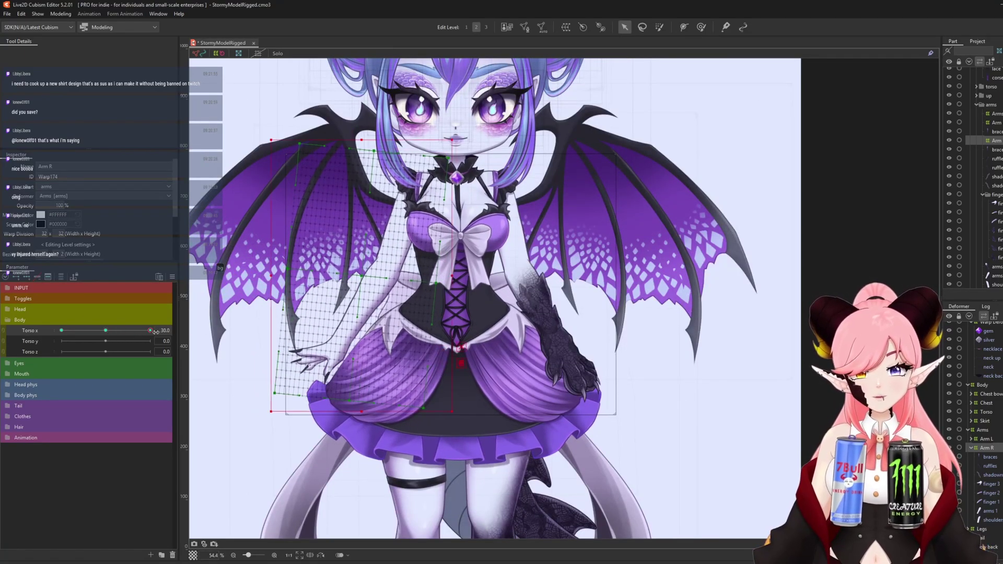
# Refine the Arm R deformer at Torso x 30 with an enlarged deform brush.
pyautogui.scroll(-1, 413, 241)
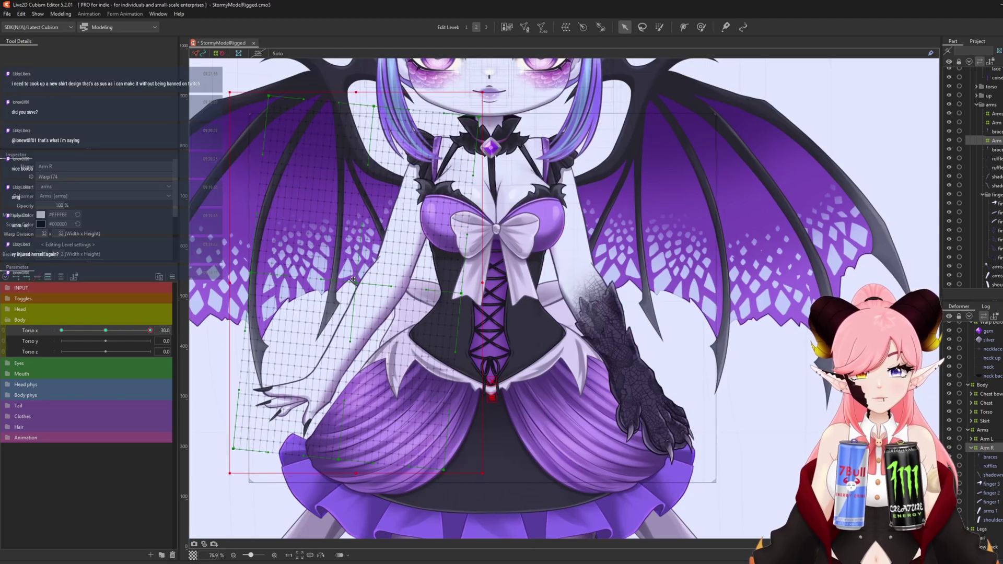
pyautogui.click(149, 330)
pyautogui.scroll(1, 410, 236)
pyautogui.moveTo(150, 331)
pyautogui.mouseDown()
pyautogui.moveTo(105, 331)
pyautogui.moveTo(150, 330)
pyautogui.mouseUp()
pyautogui.press('b')
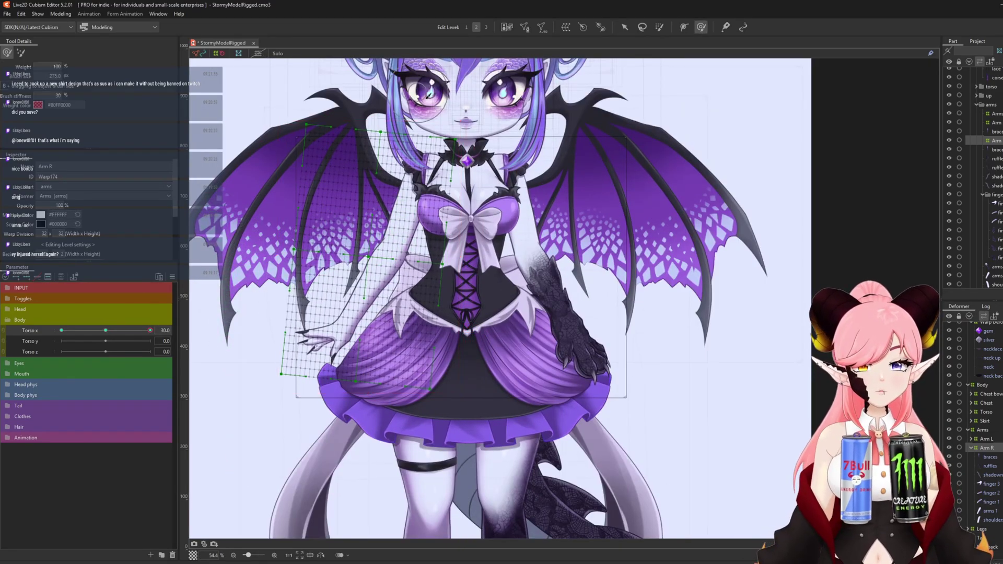
pyautogui.scroll(4, 415, 104)
pyautogui.scroll(-3, 418, 137)
pyautogui.scroll(-1, 398, 162)
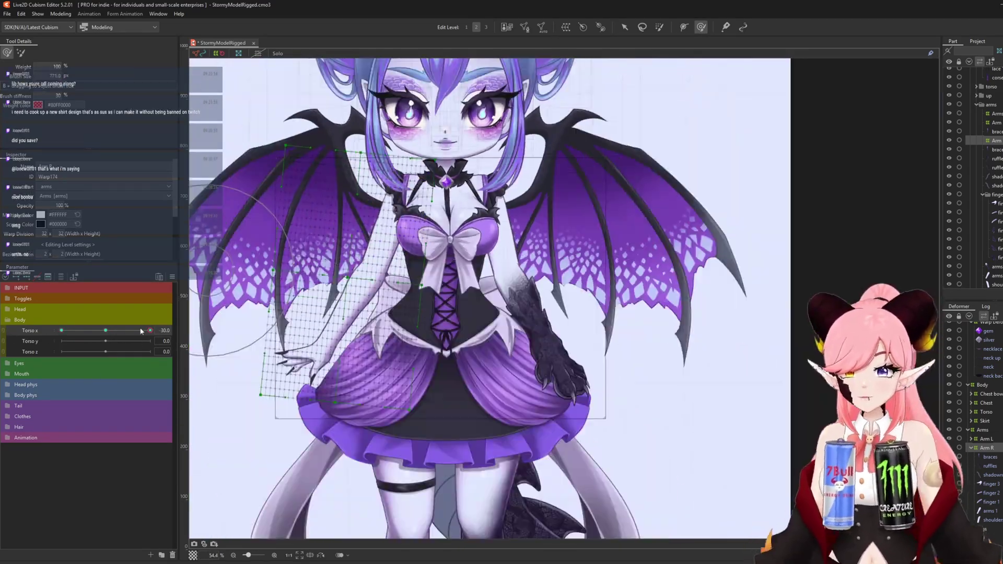
# At Torso x -30, rotate the Arm L deformer so the hand swings outward and shift it onto the shoulder.
pyautogui.moveTo(146, 330); pyautogui.dragTo(62, 330)
pyautogui.press('v')
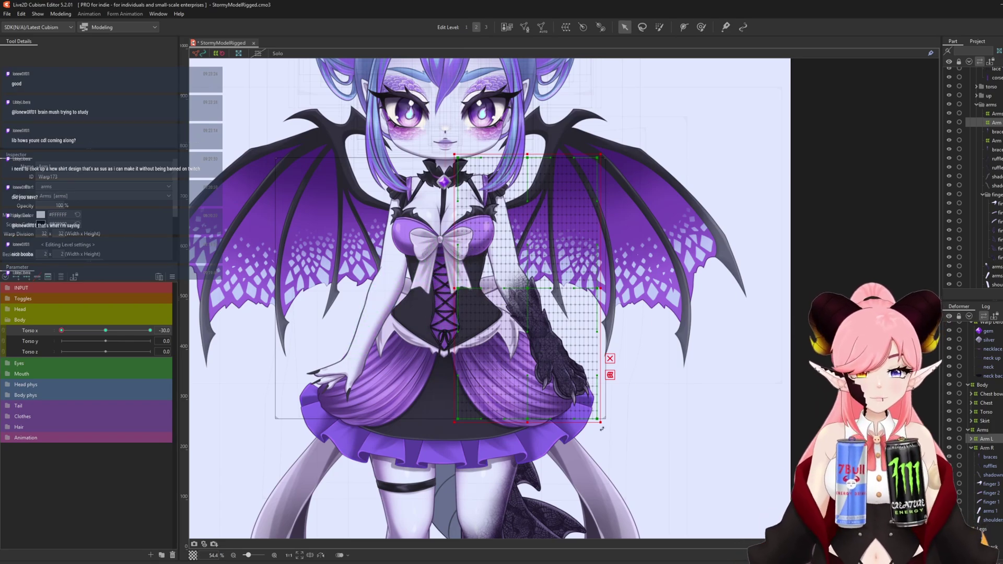
pyautogui.scroll(2, 488, 245)
pyautogui.moveTo(558, 317); pyautogui.dragTo(560, 314)
pyautogui.scroll(-2, 439, 188)
# At Torso x 30, rotate the Arm L deformer slightly so the hand swings in toward the skirt.
pyautogui.moveTo(73, 330)
pyautogui.mouseDown()
pyautogui.moveTo(42, 333)
pyautogui.moveTo(157, 339)
pyautogui.mouseUp()
pyautogui.press('b')
pyautogui.scroll(4, 428, 162)
pyautogui.scroll(-4, 462, 170)
pyautogui.press('a')
pyautogui.moveTo(601, 429); pyautogui.dragTo(594, 435)
pyautogui.scroll(2, 486, 287)
pyautogui.scroll(-2, 400, 255)
pyautogui.click(152, 331)
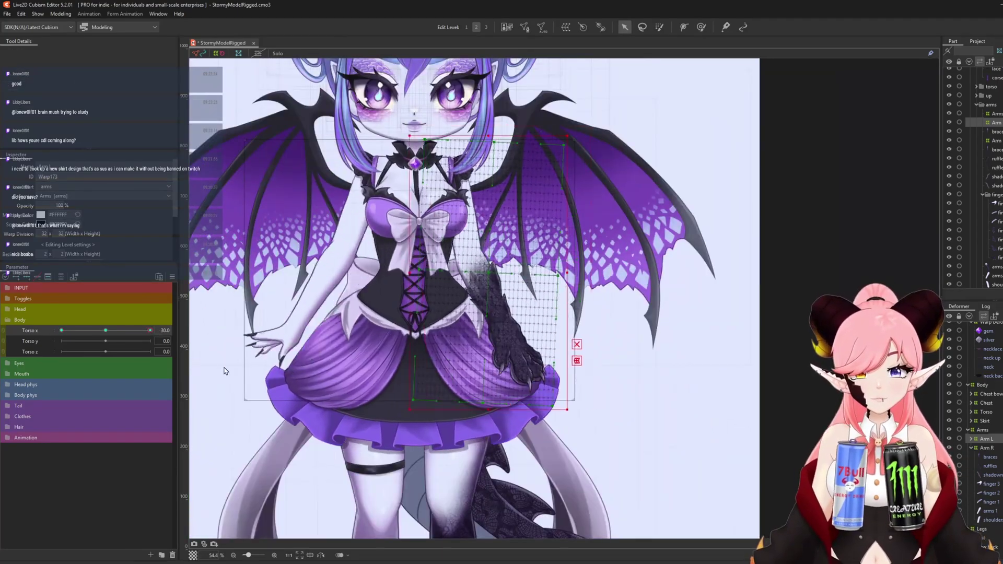
# Adjust the Arm L deformer's shoulder area with the deform brush at Torso x 30, and select Arm R at Torso x -30.
pyautogui.press('b')
pyautogui.scroll(2, 486, 170)
pyautogui.moveTo(470, 183); pyautogui.dragTo(460, 190)
pyautogui.scroll(-2, 481, 173)
pyautogui.click(61, 330)
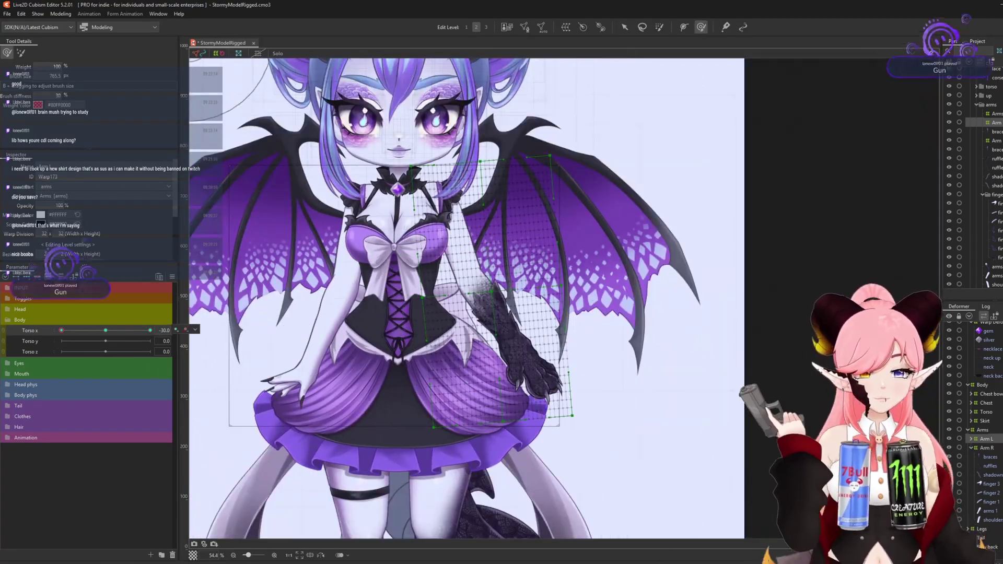
pyautogui.click(986, 447)
pyautogui.scroll(2, 481, 151)
pyautogui.scroll(-2, 387, 159)
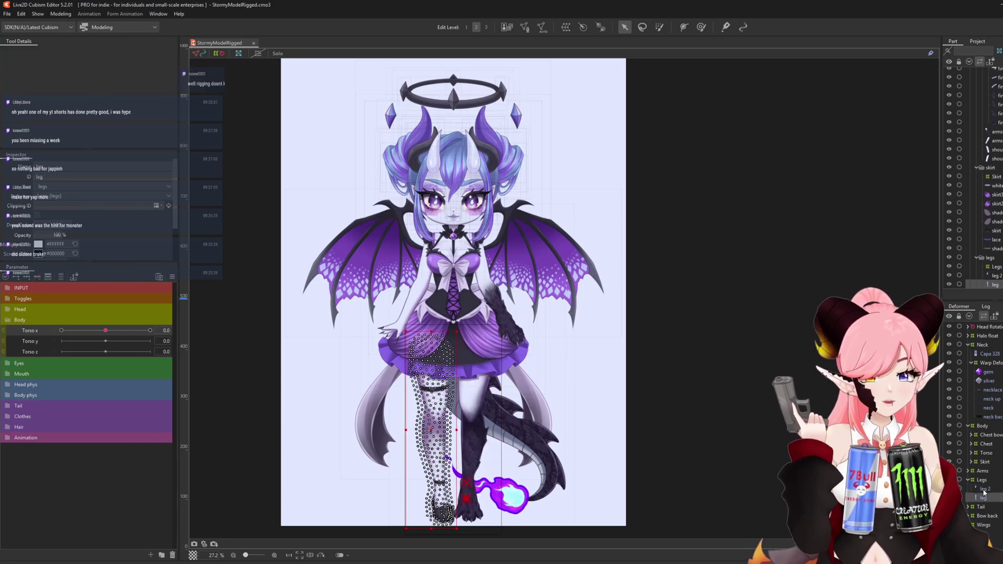
# Create a separate warp deformer for each of the leg 2 and leg parts inside the Legs deformer.
pyautogui.click(984, 498)
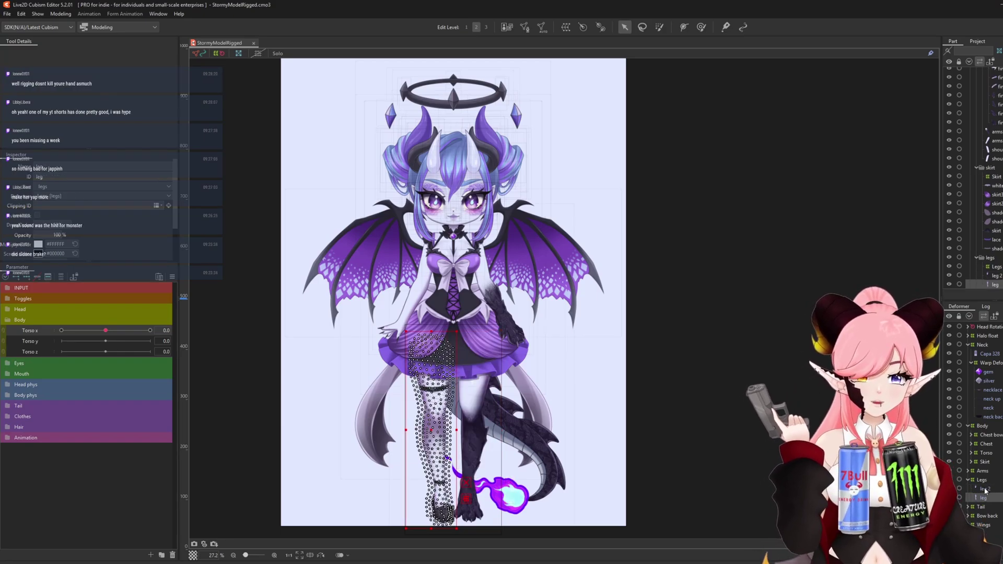
pyautogui.click(985, 490)
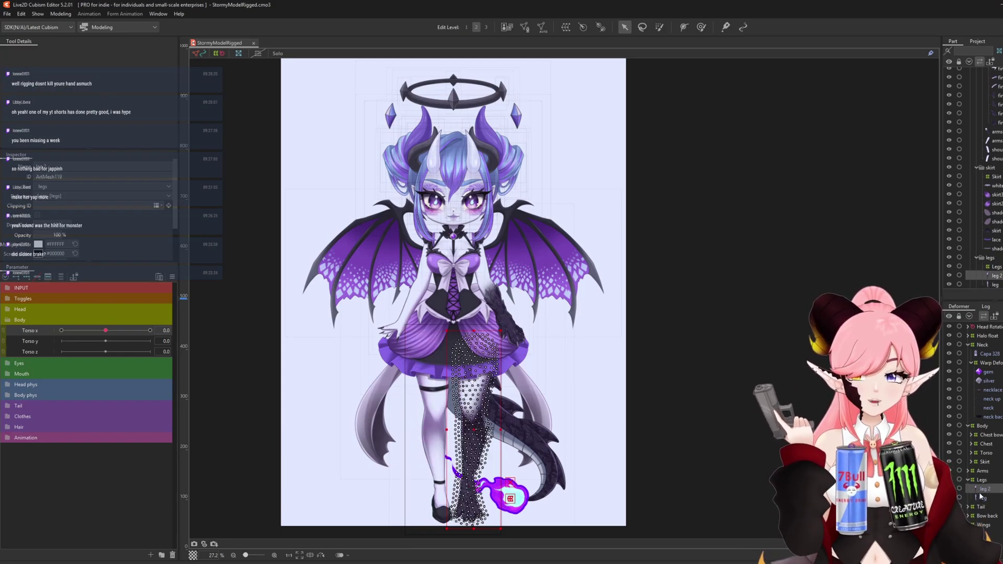
pyautogui.click(566, 27)
pyautogui.click(738, 380)
pyautogui.click(984, 489)
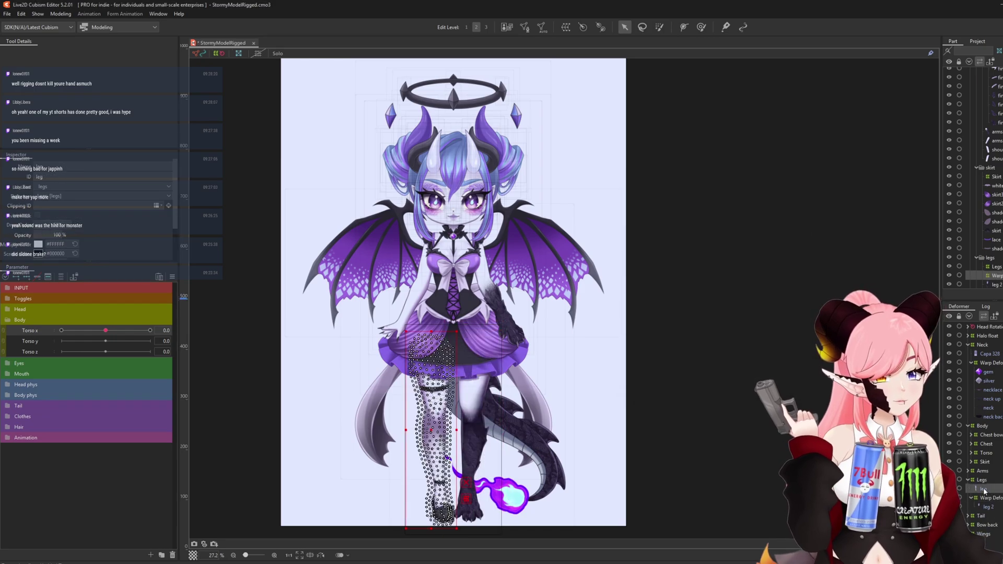
pyautogui.click(566, 27)
pyautogui.click(729, 376)
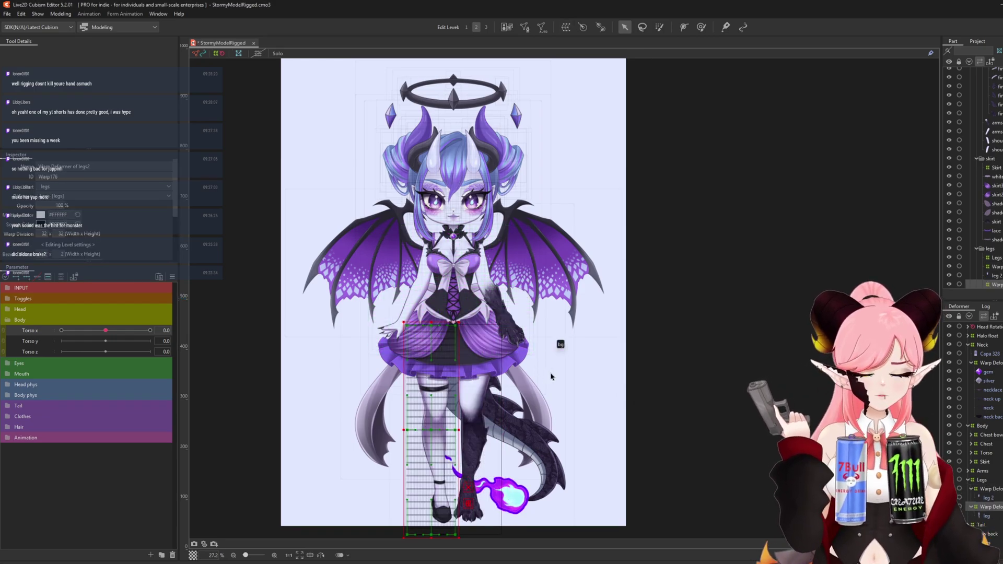
# Add three Torso x keyforms to the leg 2 deformer and push its knee area inward at -30 with a large deform brush.
pyautogui.click(985, 489)
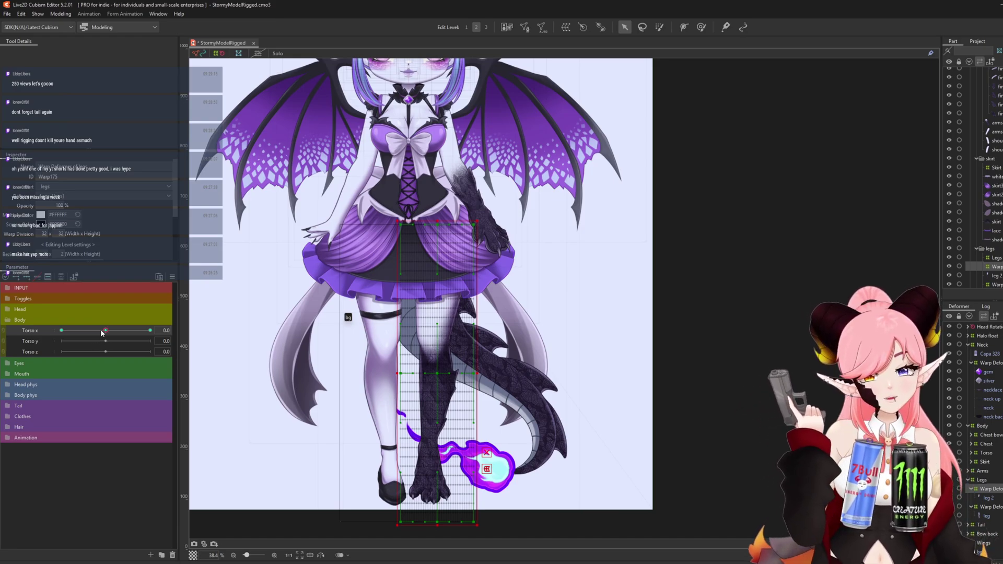
pyautogui.moveTo(106, 332); pyautogui.dragTo(61, 332)
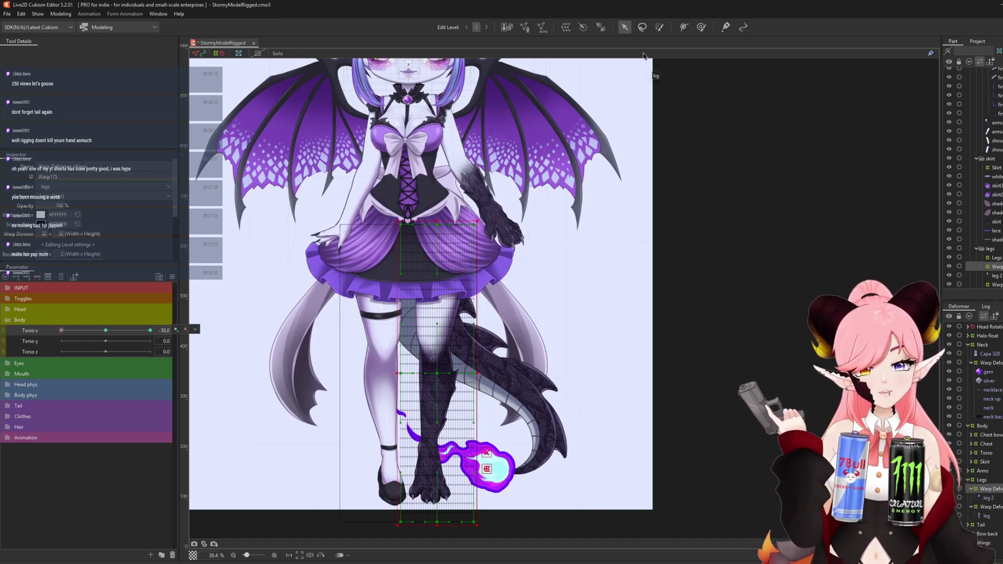
pyautogui.click(702, 27)
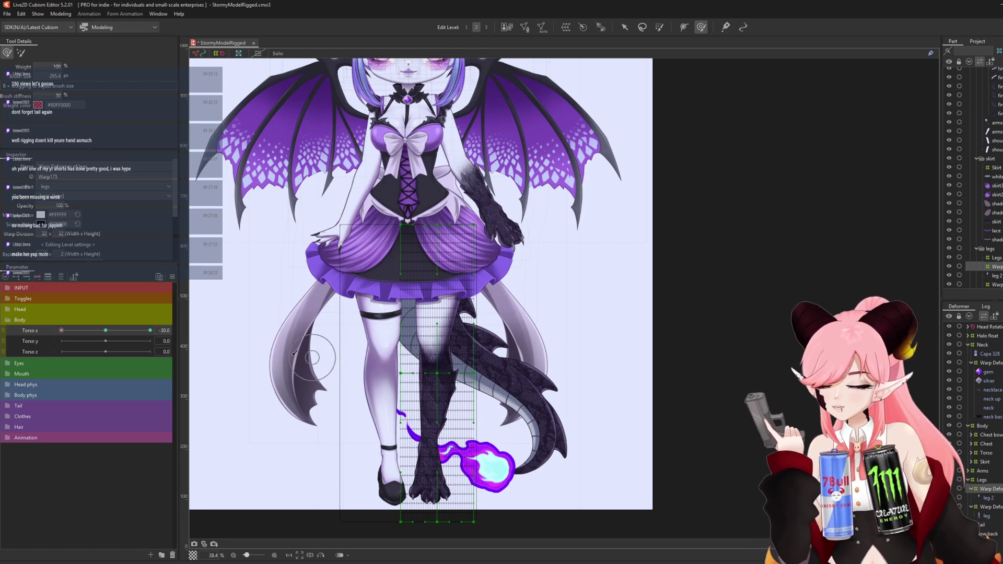
pyautogui.press('b')
pyautogui.moveTo(520, 381); pyautogui.dragTo(499, 378)
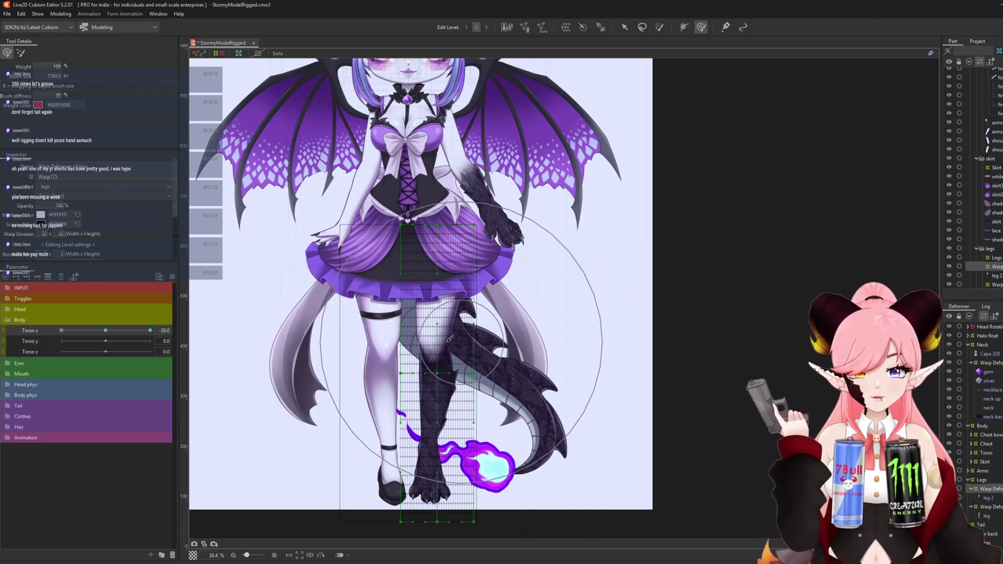
pyautogui.moveTo(476, 340); pyautogui.dragTo(461, 340)
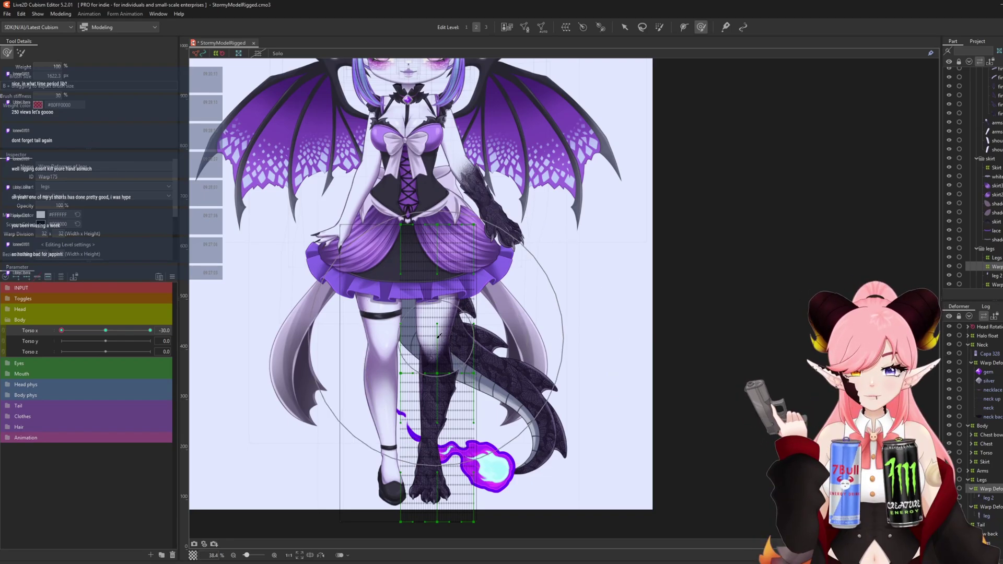
pyautogui.moveTo(439, 336)
pyautogui.mouseDown()
pyautogui.moveTo(421, 366)
pyautogui.moveTo(432, 342)
pyautogui.mouseUp()
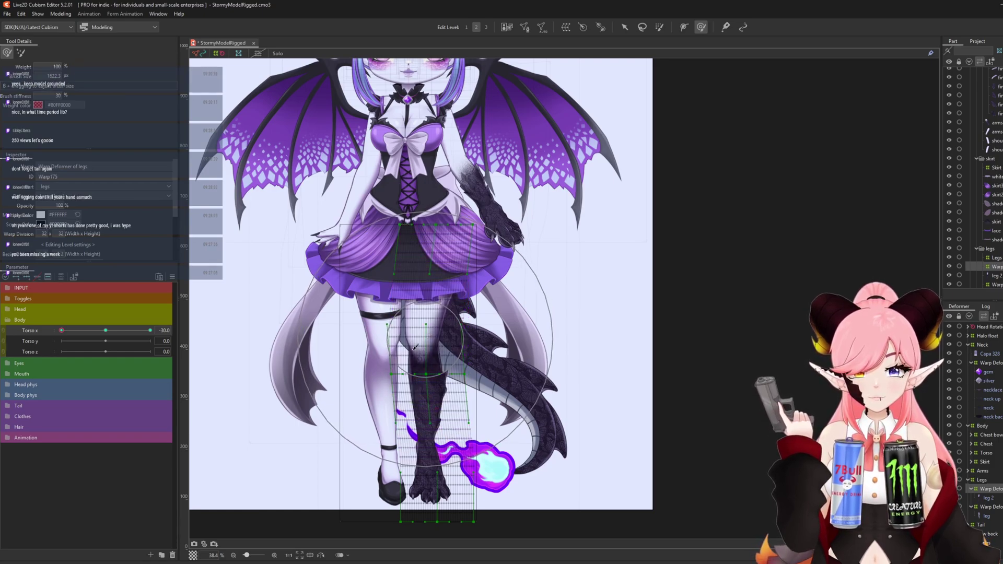
pyautogui.moveTo(87, 336); pyautogui.dragTo(40, 341)
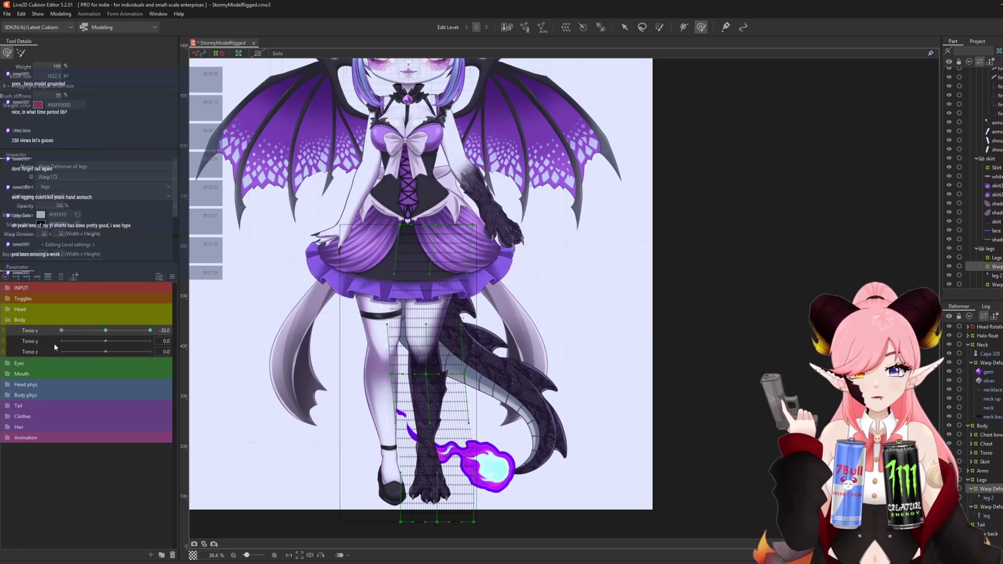
# Nudge the clawed foot of the leg 2 deformer toward the other foot at Torso x -30 with a smaller deform brush.
pyautogui.scroll(8, 413, 470)
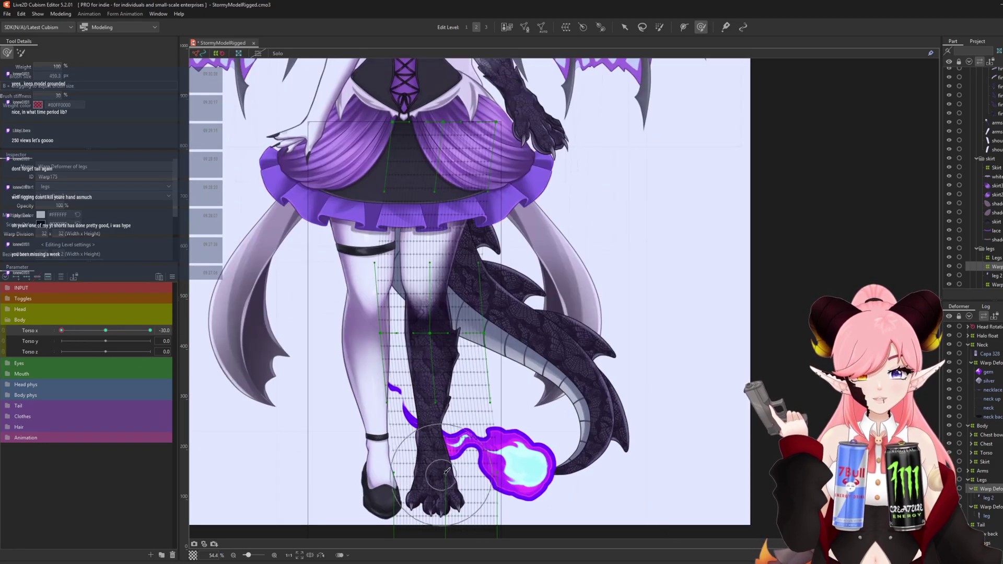
pyautogui.press('b')
pyautogui.moveTo(497, 440); pyautogui.dragTo(408, 409)
pyautogui.scroll(-4, 434, 363)
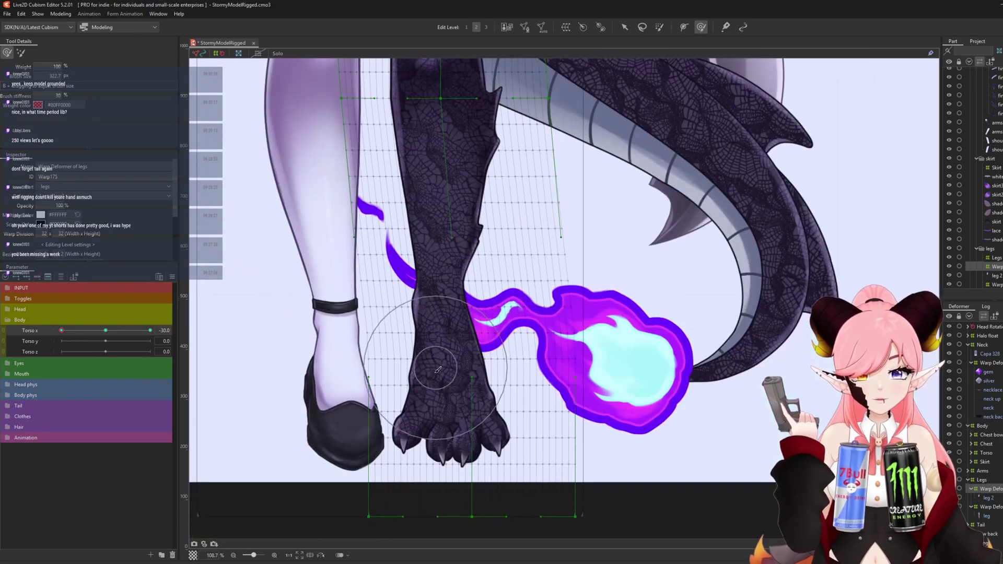
pyautogui.scroll(3, 436, 359)
pyautogui.moveTo(459, 352)
pyautogui.mouseDown()
pyautogui.moveTo(471, 351)
pyautogui.moveTo(445, 354)
pyautogui.mouseUp()
pyautogui.scroll(-4, 455, 348)
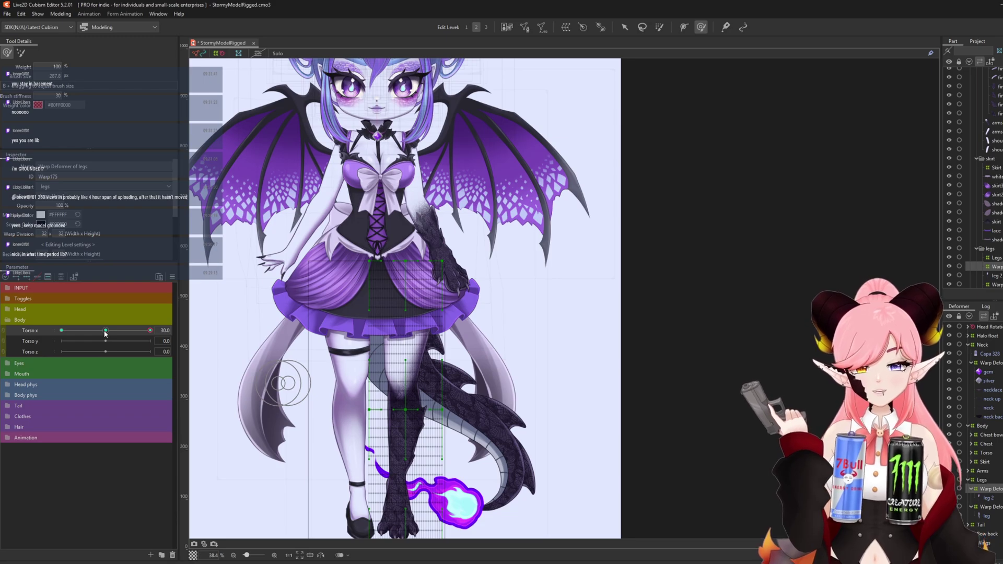
# At Torso x 30, push the knee area of the leg 2 deformer outward with a large deform brush.
pyautogui.moveTo(115, 331); pyautogui.dragTo(213, 347)
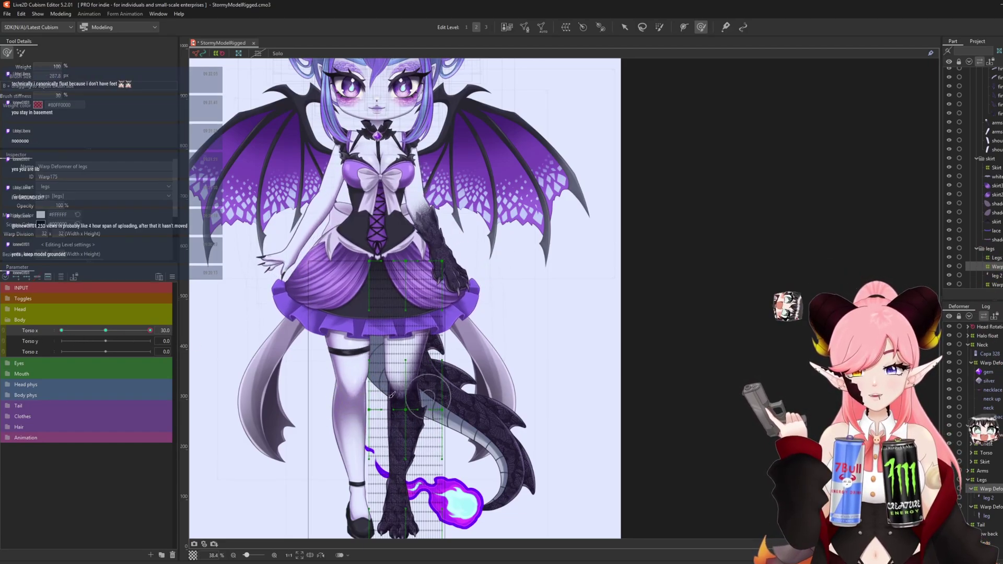
pyautogui.moveTo(149, 333); pyautogui.dragTo(174, 356)
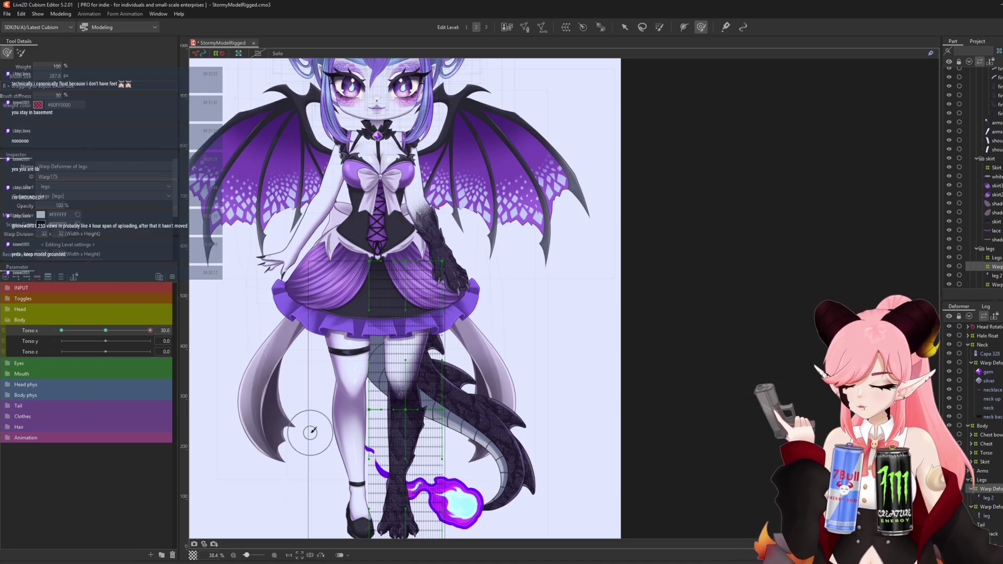
pyautogui.press('b')
pyautogui.moveTo(351, 381); pyautogui.dragTo(468, 426)
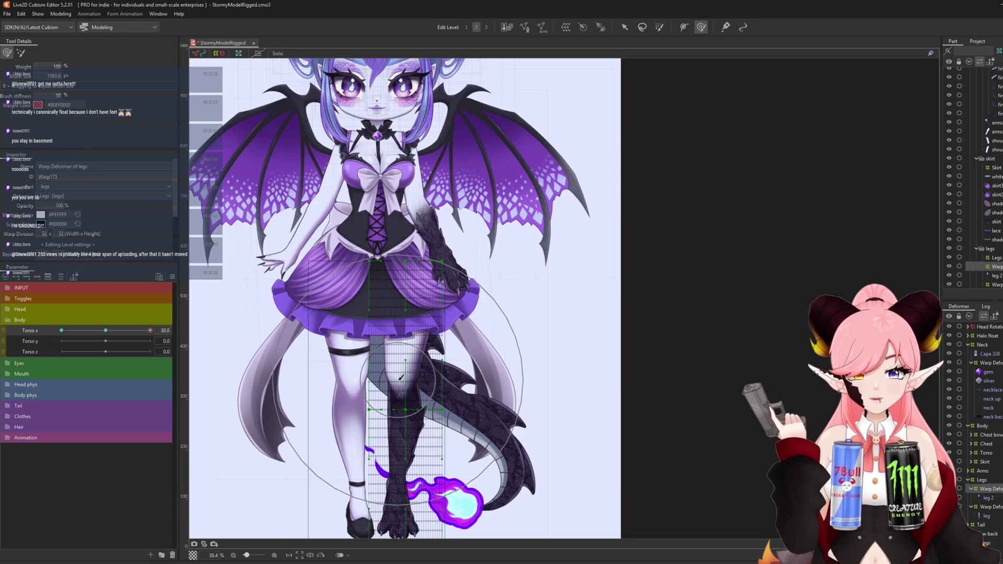
pyautogui.moveTo(402, 377); pyautogui.dragTo(406, 376)
# Adjust the clawed foot of the leg 2 deformer with a smaller deform brush at Torso x 30.
pyautogui.press('b')
pyautogui.moveTo(553, 421); pyautogui.dragTo(360, 438)
pyautogui.scroll(6, 395, 517)
pyautogui.press('b')
pyautogui.moveTo(475, 436)
pyautogui.mouseDown()
pyautogui.moveTo(374, 428)
pyautogui.moveTo(395, 424)
pyautogui.mouseUp()
pyautogui.scroll(-5, 395, 424)
pyautogui.moveTo(135, 329); pyautogui.dragTo(247, 343)
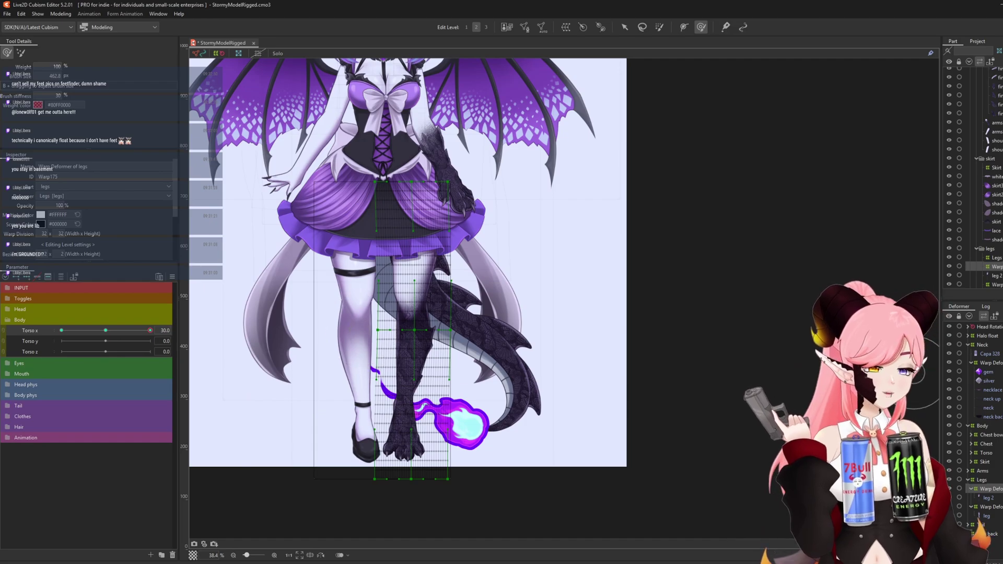
# Add three Torso x keyforms to the leg deformer and shift its thigh and knee with a large deform brush at Torso x 30.
pyautogui.click(986, 507)
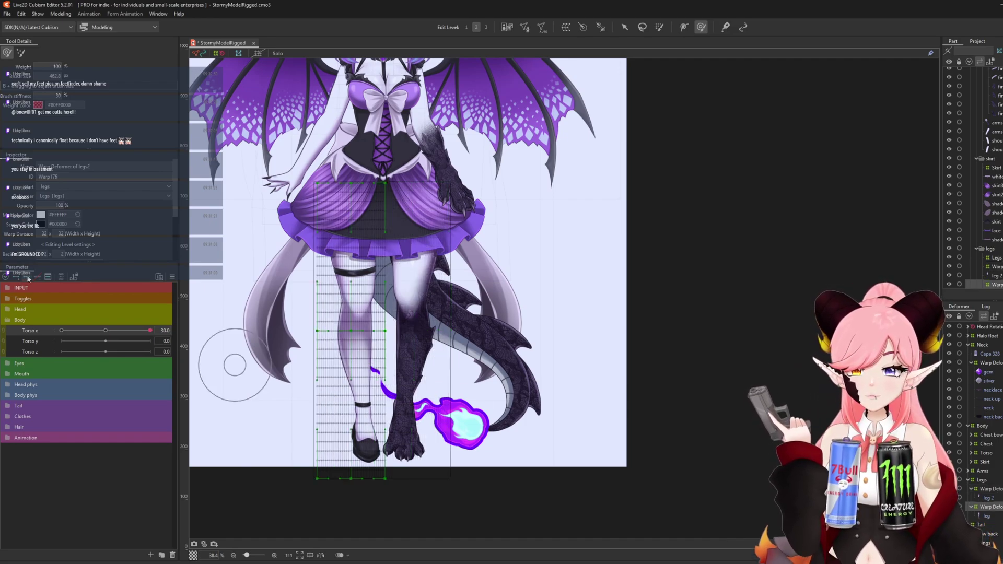
pyautogui.press('b')
pyautogui.moveTo(299, 294)
pyautogui.mouseDown()
pyautogui.moveTo(452, 336)
pyautogui.moveTo(426, 338)
pyautogui.mouseUp()
pyautogui.press('b')
pyautogui.moveTo(364, 300); pyautogui.dragTo(358, 294)
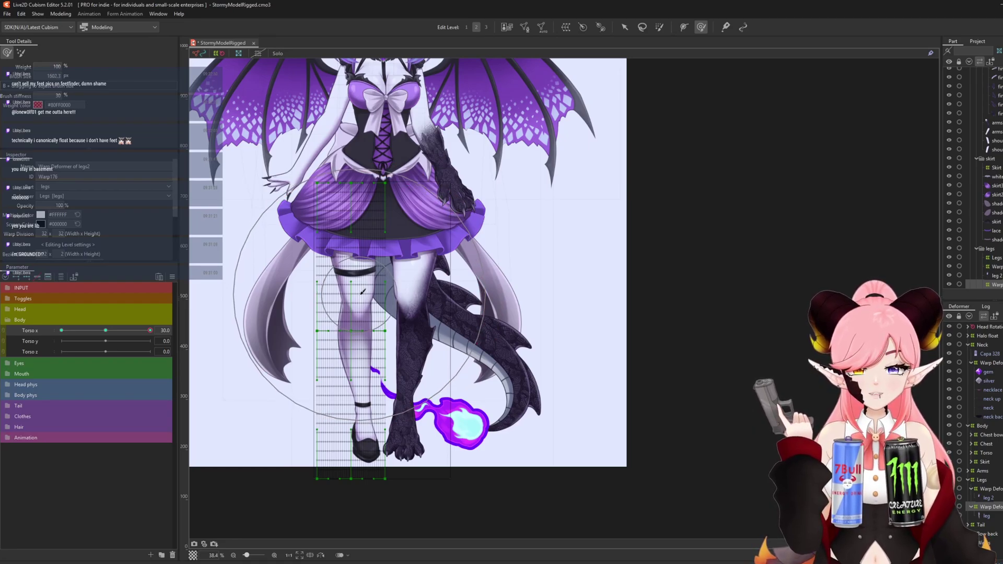
pyautogui.moveTo(361, 295); pyautogui.dragTo(362, 295)
pyautogui.moveTo(148, 330); pyautogui.dragTo(250, 344)
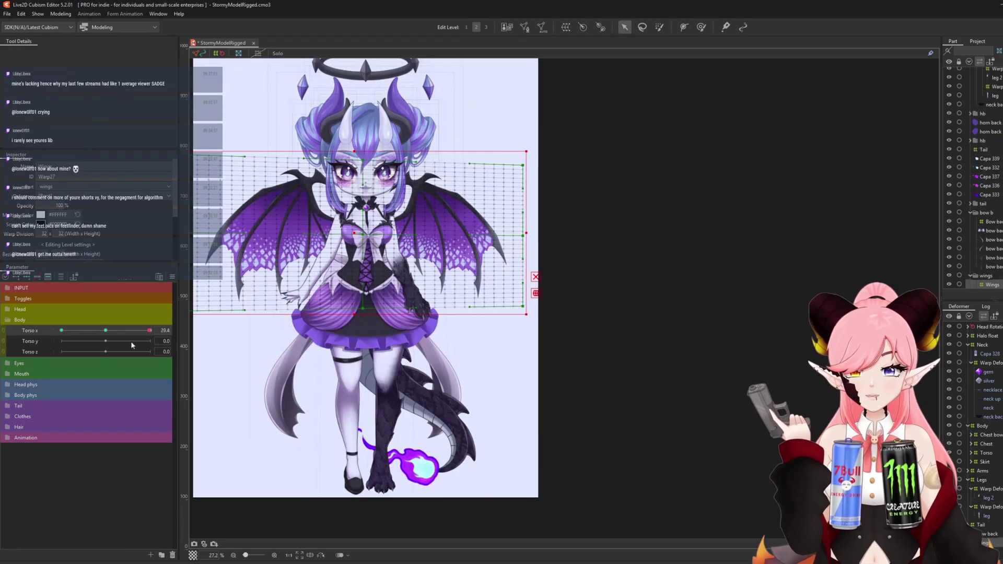
# Sweep Torso x between its extremes to review the body turn with the Wings deformer selected, and return it to 0.
pyautogui.moveTo(128, 345); pyautogui.dragTo(29, 339)
pyautogui.click(110, 331)
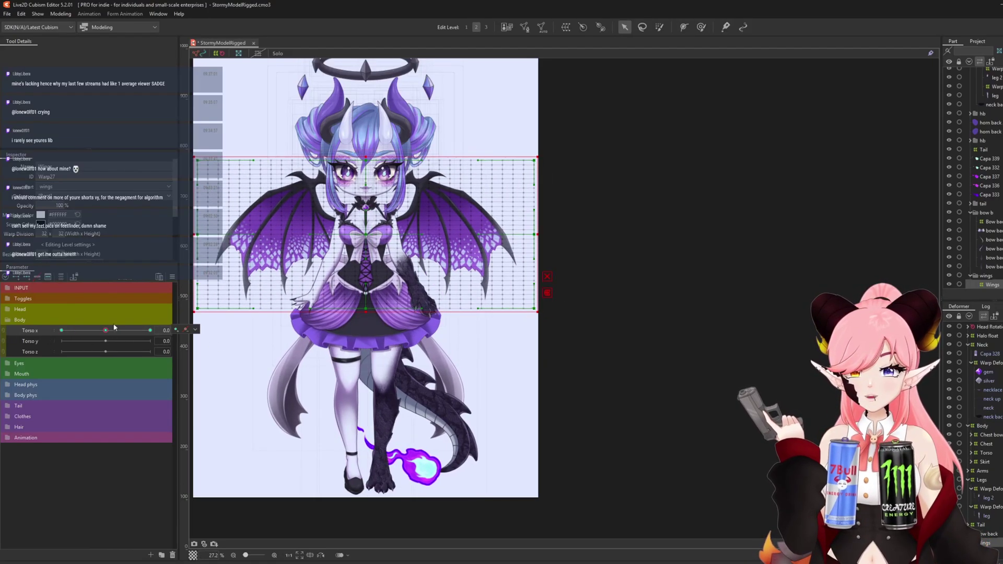
pyautogui.click(61, 14)
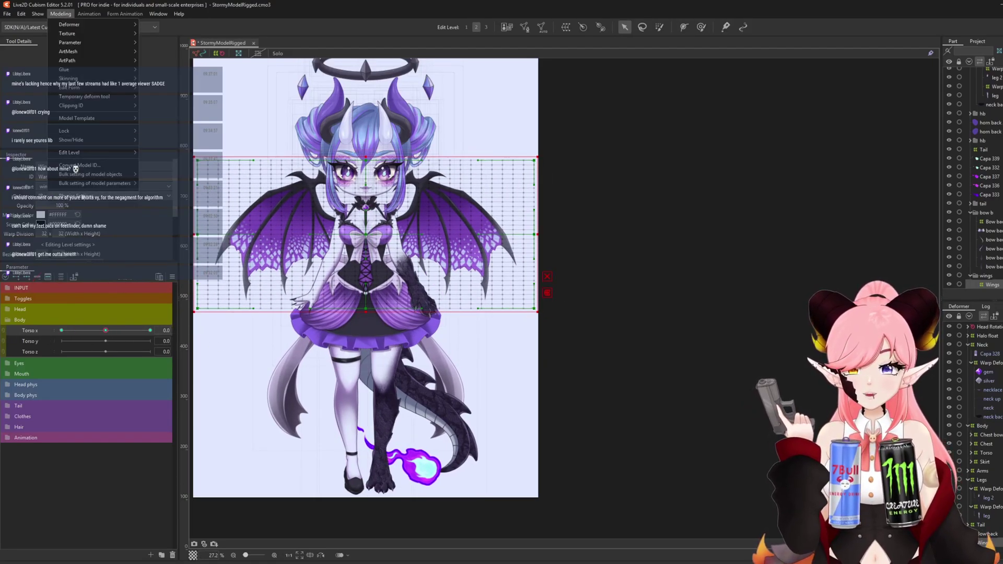
pyautogui.click(110, 337)
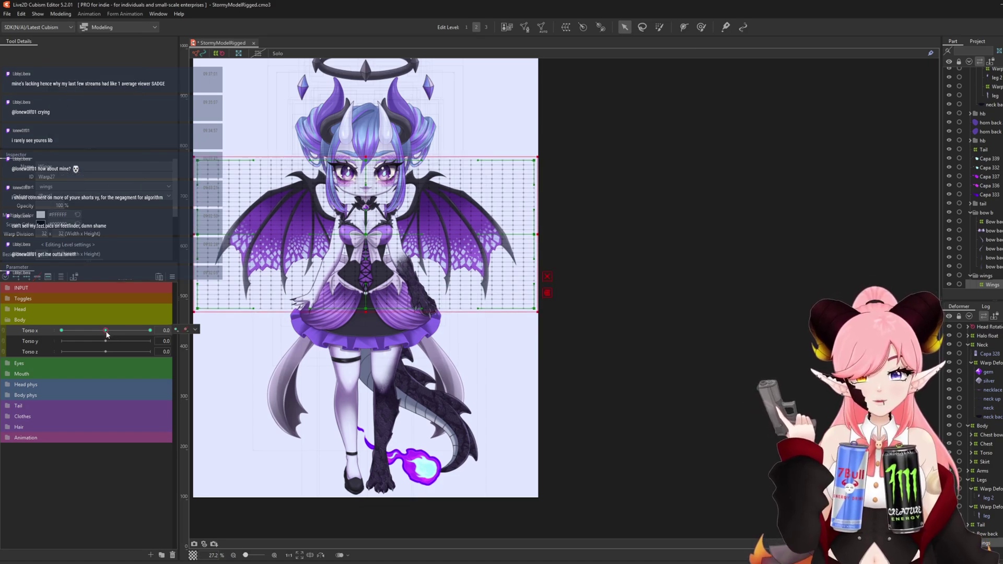
pyautogui.moveTo(106, 333); pyautogui.dragTo(172, 355)
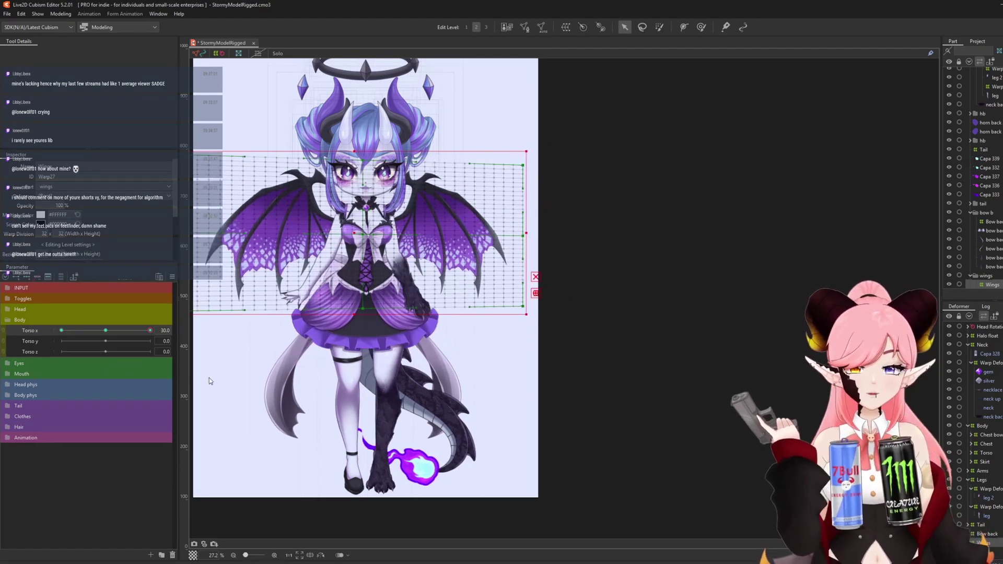
pyautogui.moveTo(107, 335); pyautogui.dragTo(106, 333)
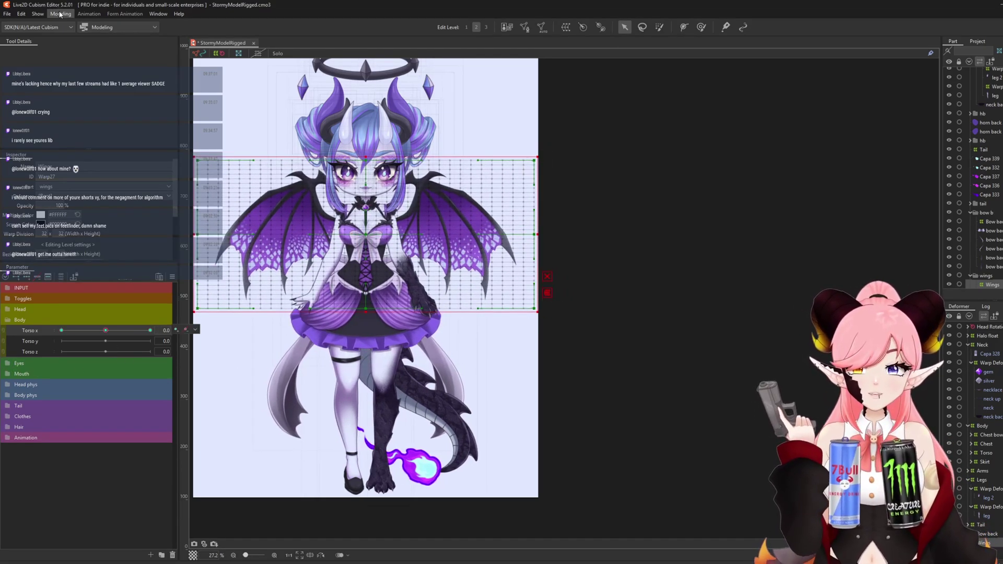
# Open the physics settings and add a group named Torso x using the Body phys physics model preset.
pyautogui.click(60, 14)
pyautogui.click(68, 199)
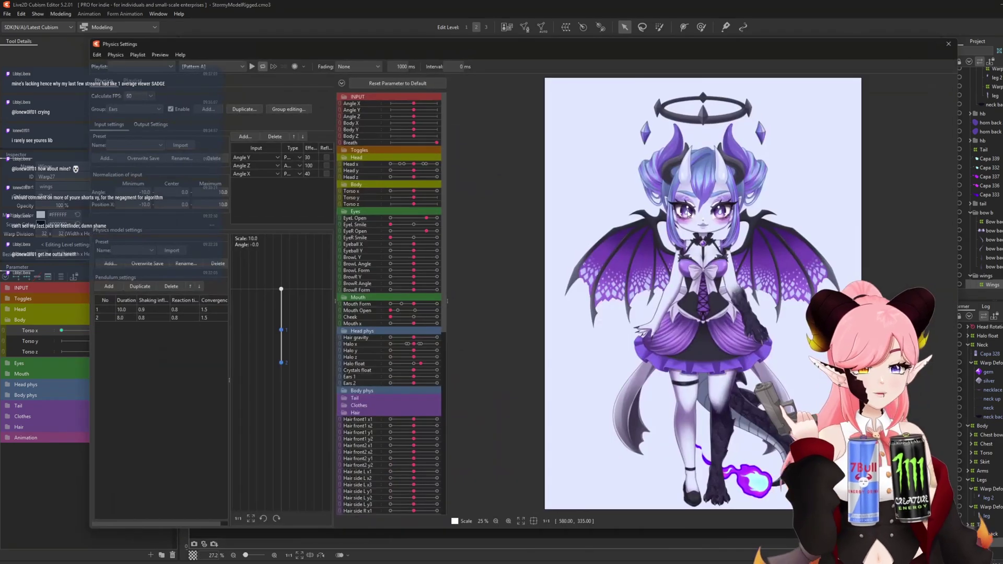
pyautogui.click(203, 111)
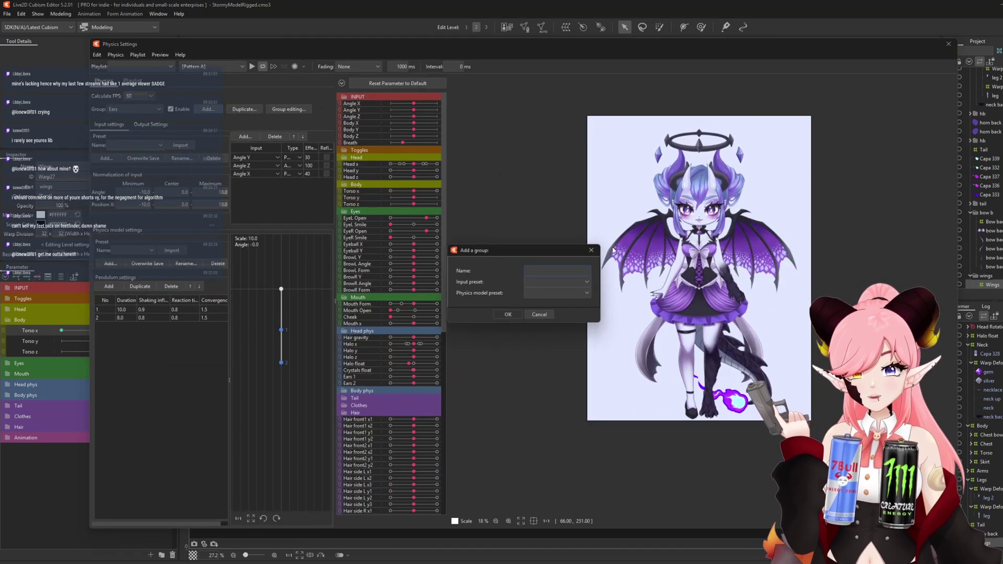
pyautogui.write('Torso x')
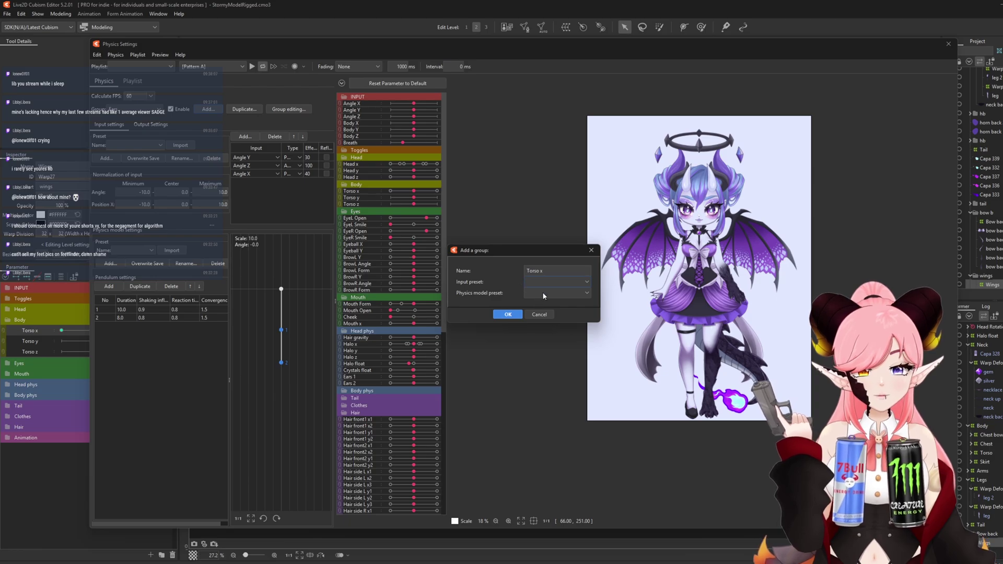
pyautogui.click(541, 293)
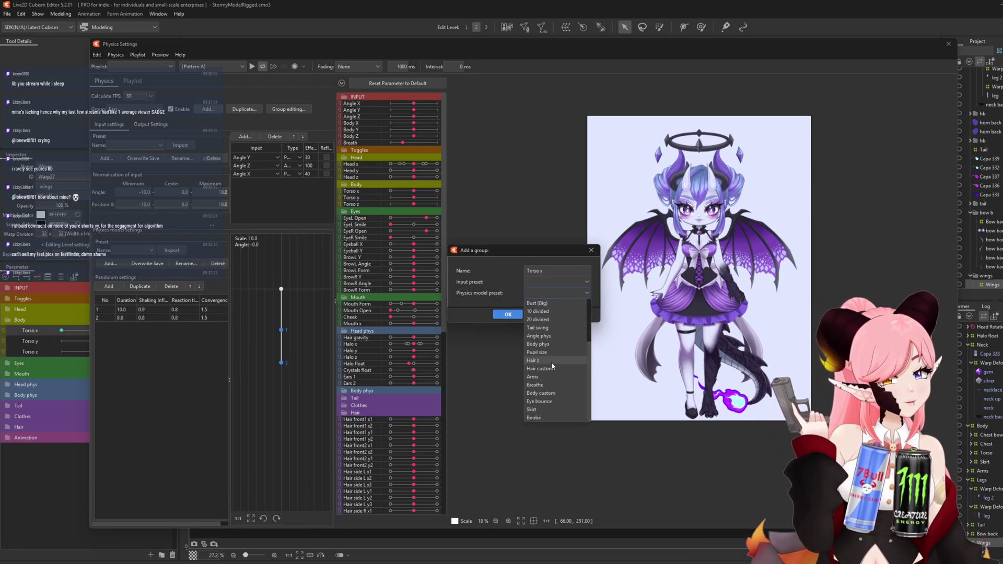
pyautogui.click(538, 344)
pyautogui.click(508, 314)
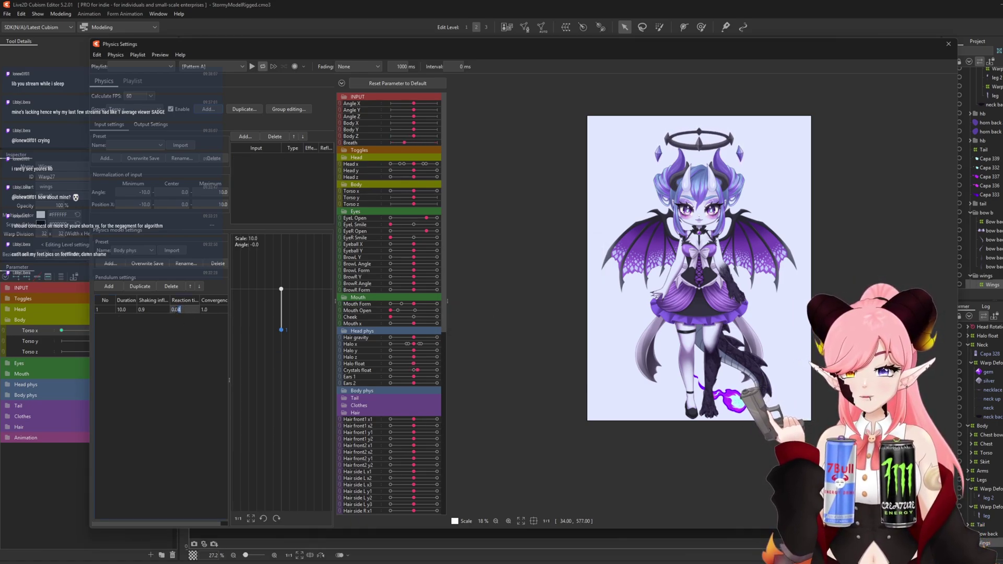
# Set the pendulum's reaction time to 0.4 and add Body X as an Angle input with an effectiveness of 100.
pyautogui.write('4')
pyautogui.press('Return')
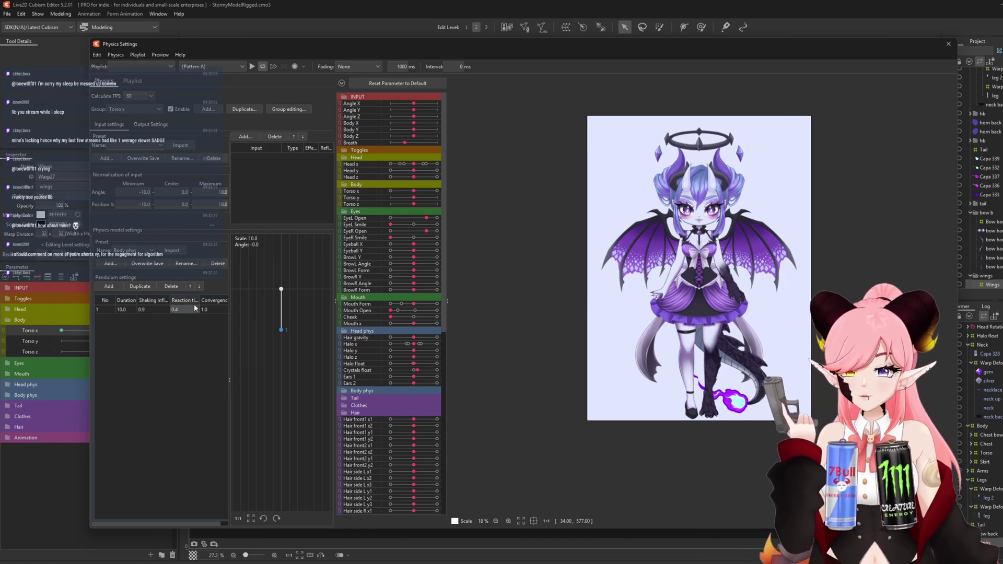
pyautogui.click(245, 136)
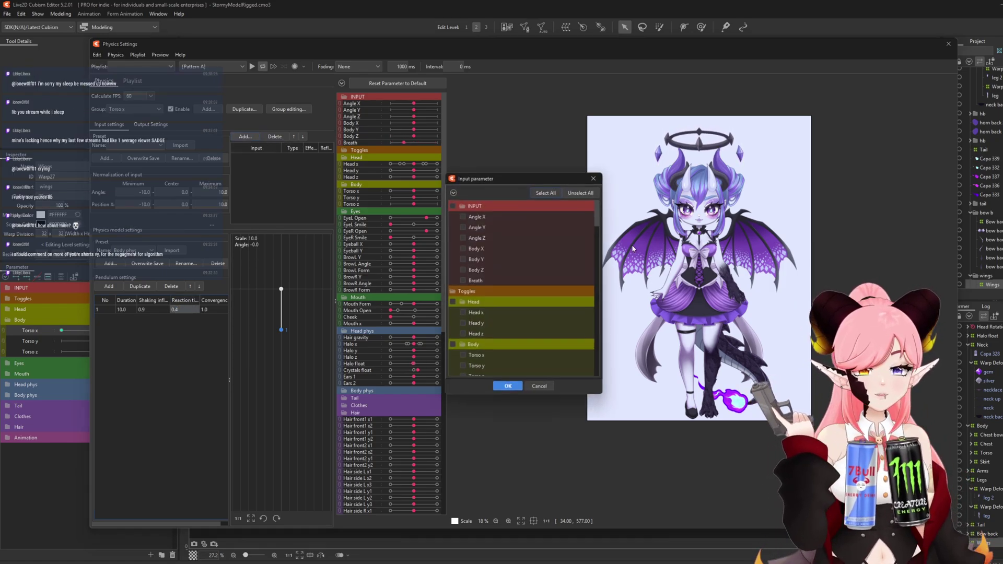
pyautogui.click(462, 249)
pyautogui.click(509, 386)
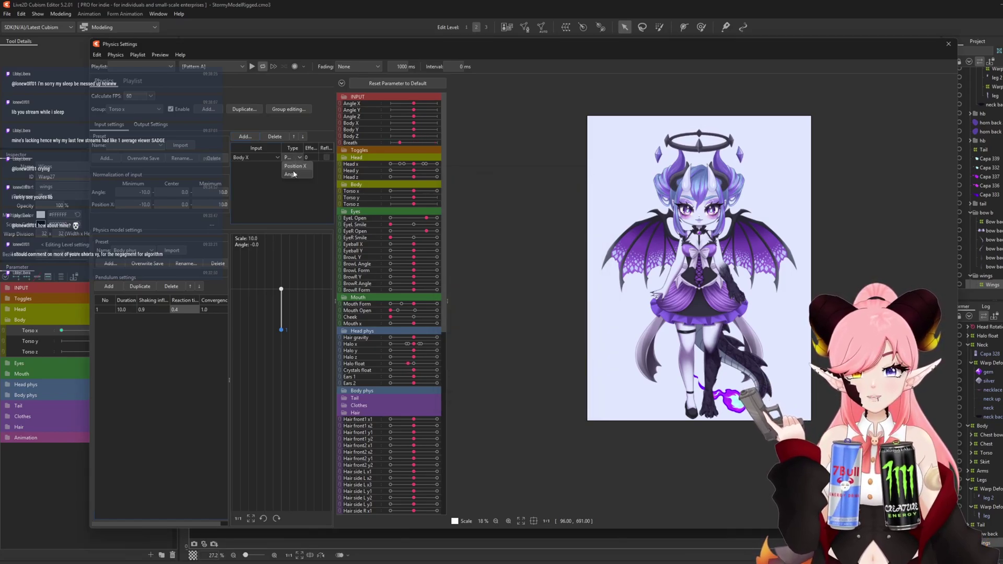
pyautogui.doubleClick(313, 157)
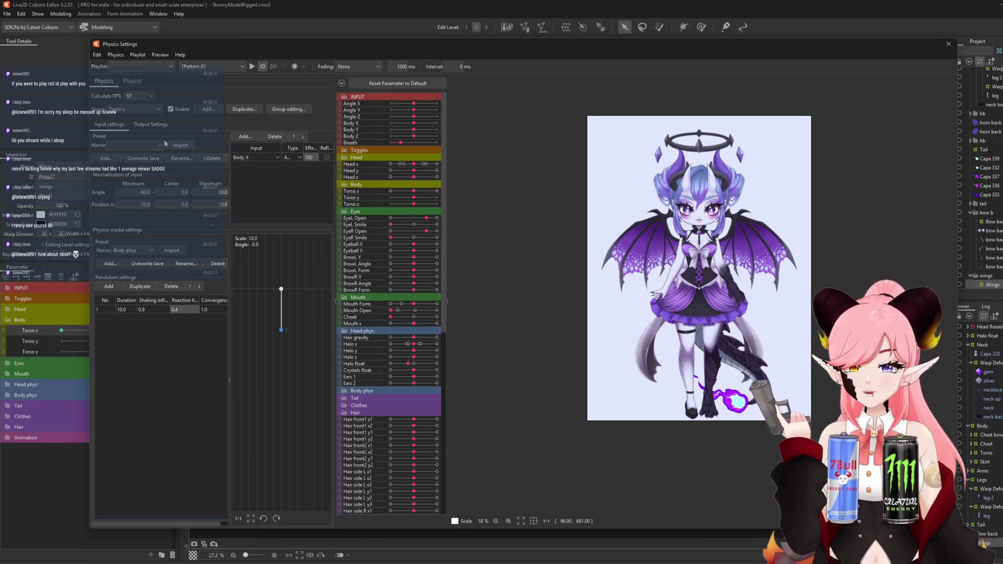
# Add the Torso x parameter as the output of the Torso x physics group.
pyautogui.click(151, 125)
pyautogui.click(105, 137)
pyautogui.moveTo(597, 220); pyautogui.dragTo(591, 240)
pyautogui.scroll(1, 509, 245)
pyautogui.click(516, 386)
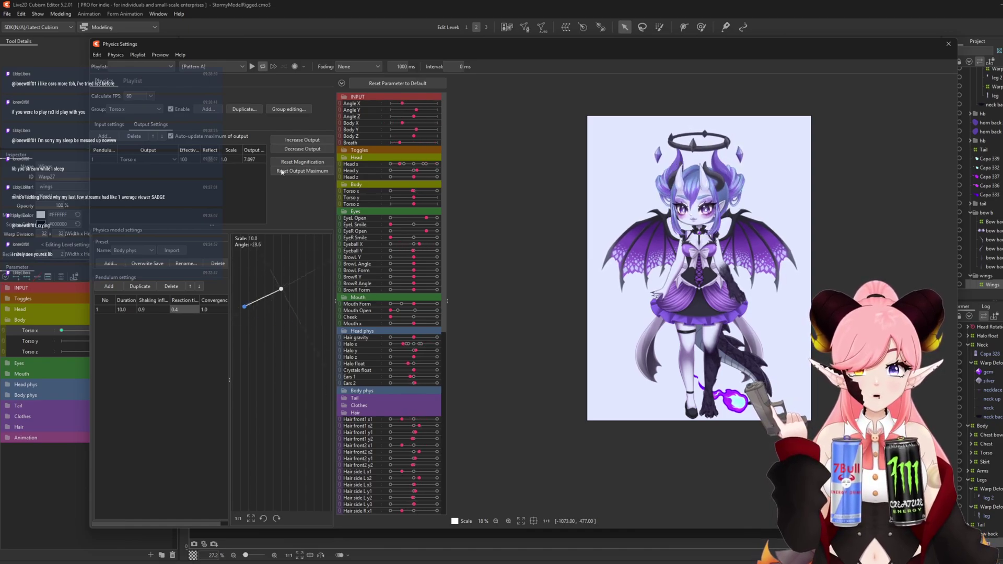
# Reset the magnification of the Torso x output, set its scale to 14, and swing the model in the preview.
pyautogui.click(302, 161)
pyautogui.click(553, 301)
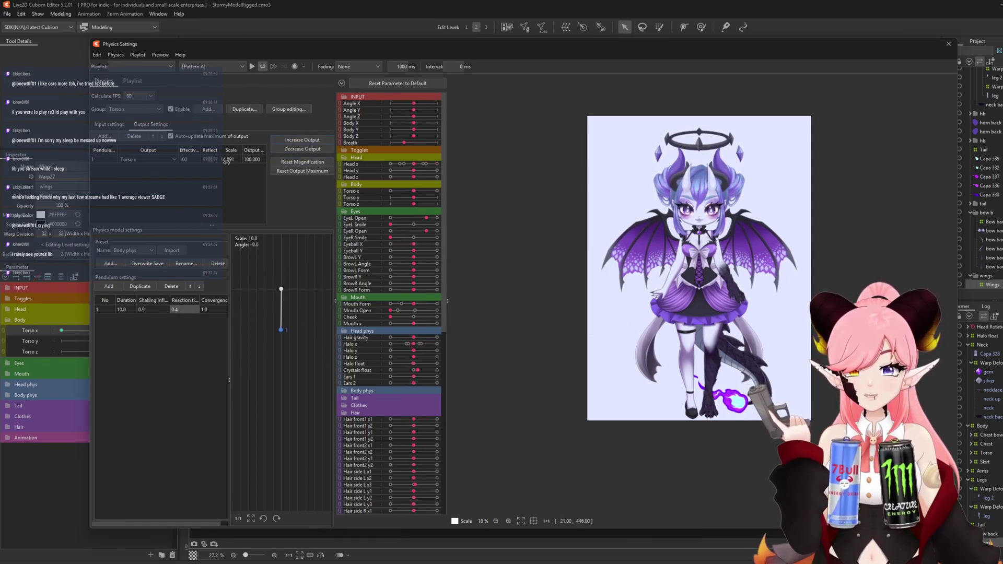
pyautogui.write('14')
pyautogui.press('Return')
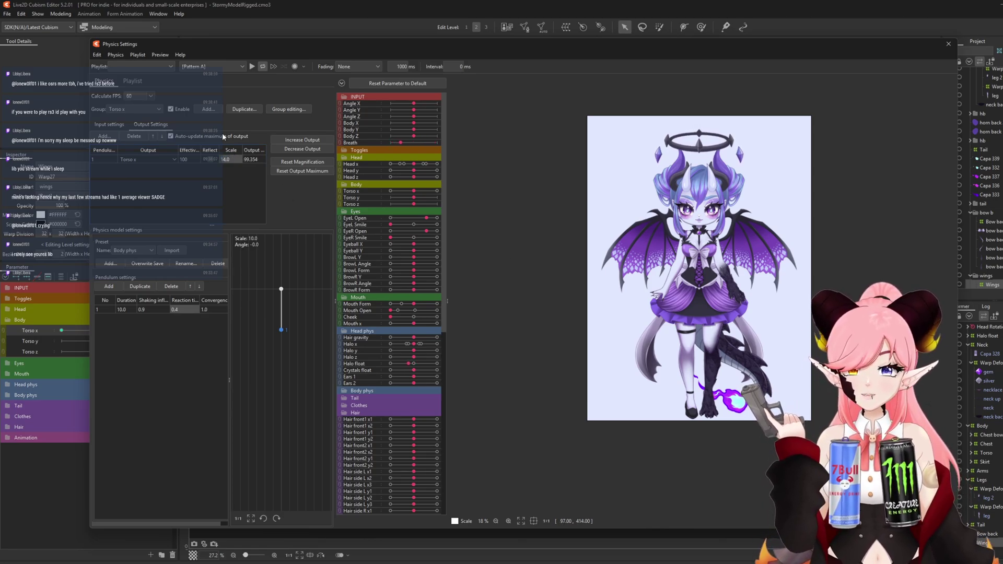
pyautogui.moveTo(582, 157); pyautogui.dragTo(884, 285)
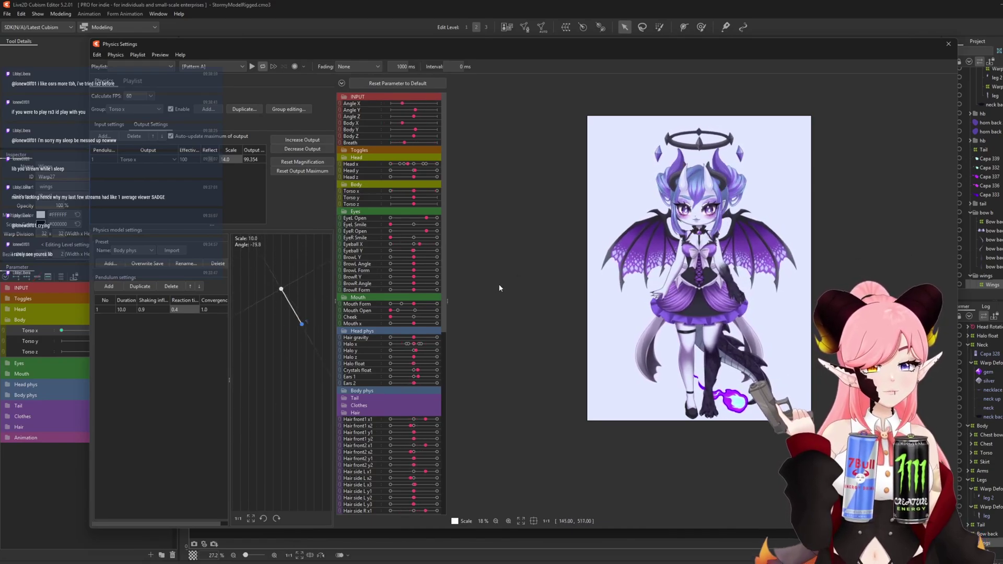
# Test the Torso x physics by swinging the model in the preview, and return to the modeling canvas.
pyautogui.scroll(1, 805, 280)
pyautogui.moveTo(805, 280); pyautogui.dragTo(911, 269)
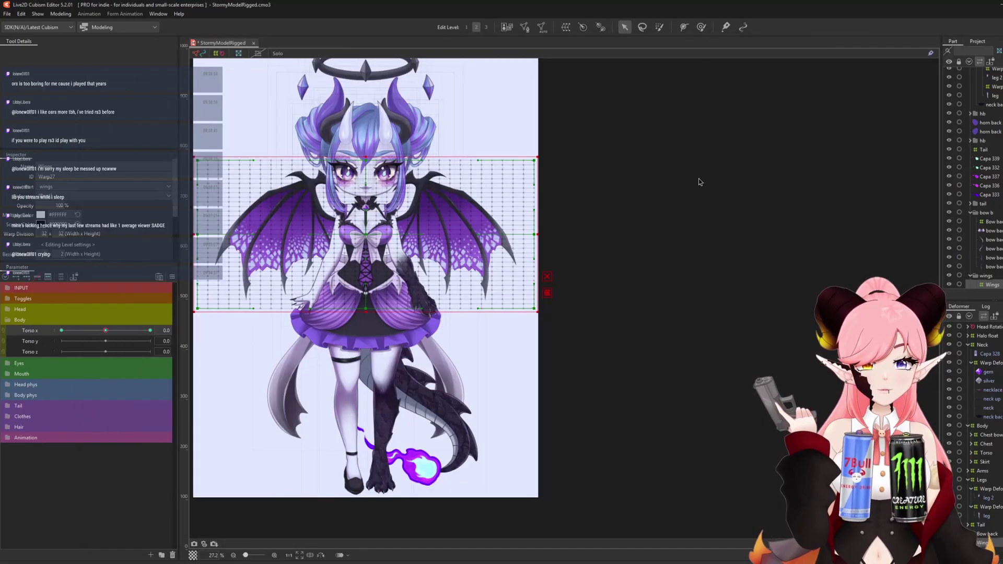
pyautogui.click(699, 182)
pyautogui.scroll(-3, 699, 182)
pyautogui.scroll(3, 529, 190)
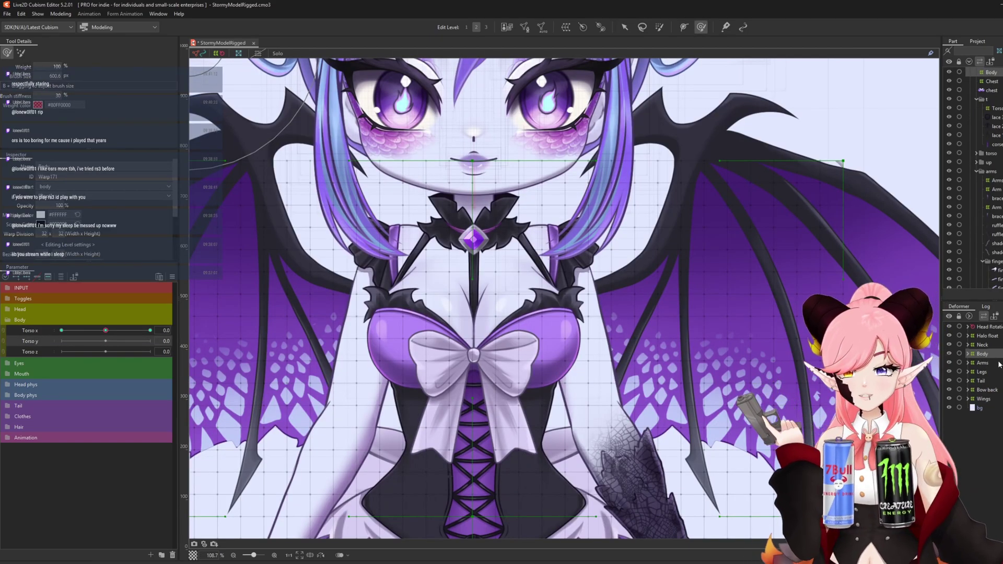
# Create a parent warp deformer around the Body and Arms deformers and give it three keys on Torso y.
pyautogui.keyDown('ctrl'); pyautogui.click(991, 364); pyautogui.keyUp('ctrl')
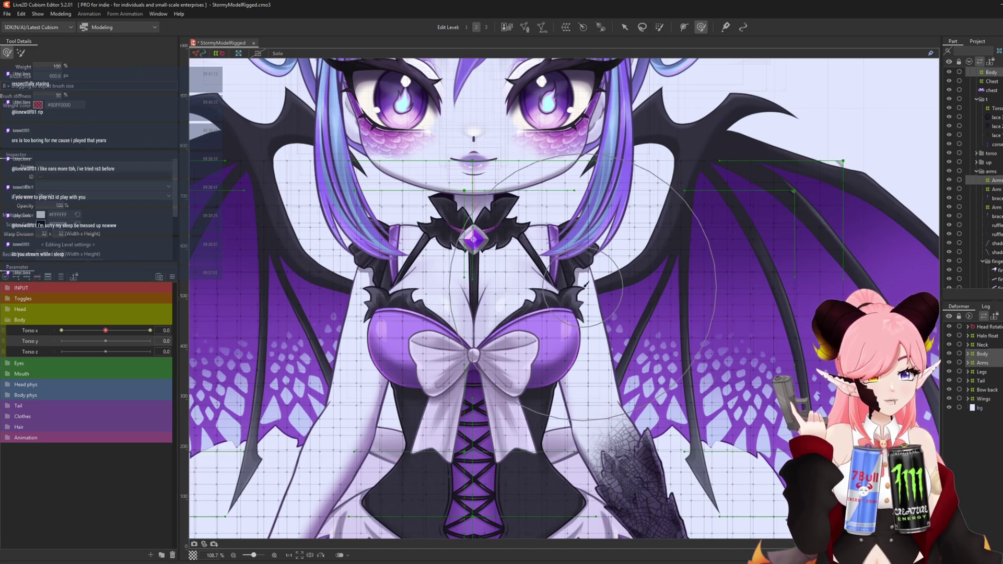
pyautogui.click(563, 26)
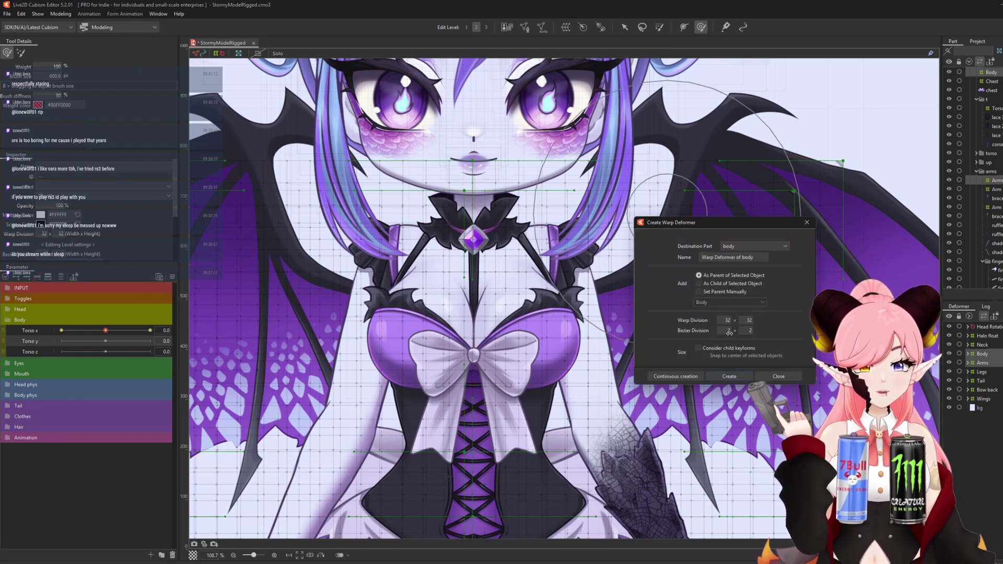
pyautogui.click(728, 376)
pyautogui.click(29, 278)
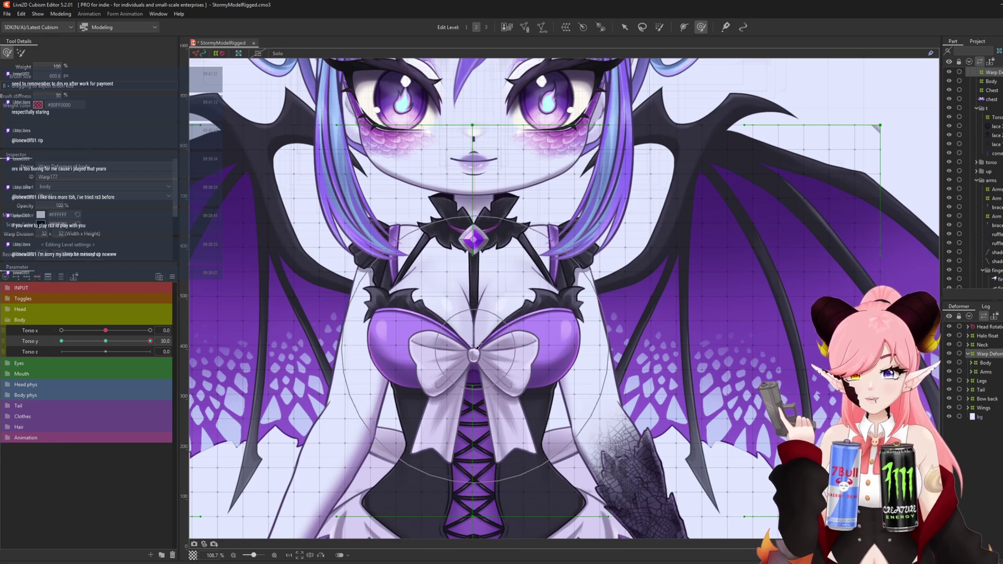
# With Torso y at 30, push the chest slightly upward and adjust the shoulder areas using the deform brush.
pyautogui.moveTo(479, 345); pyautogui.dragTo(479, 334)
pyautogui.moveTo(387, 343); pyautogui.dragTo(383, 342)
pyautogui.moveTo(524, 348); pyautogui.dragTo(519, 343)
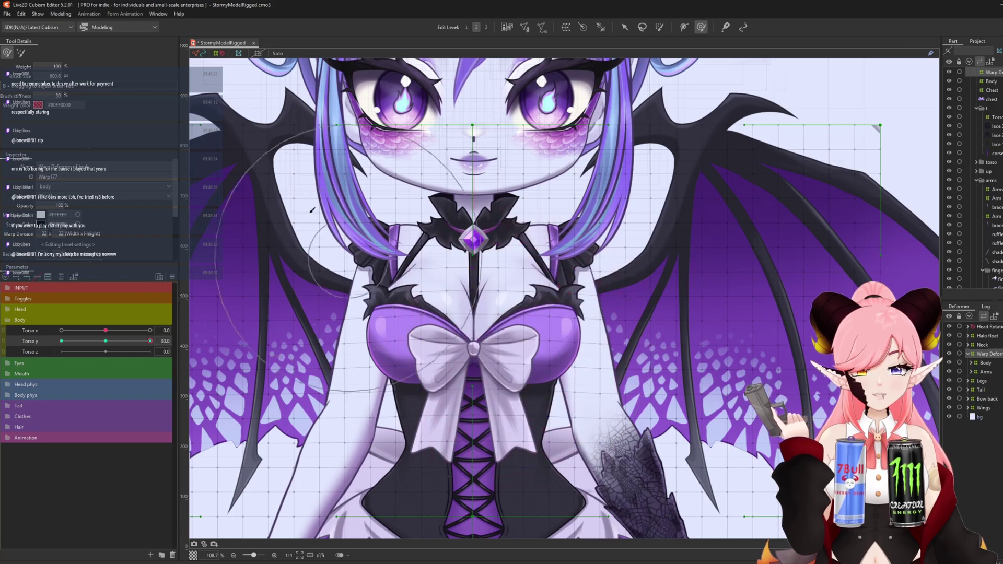
pyautogui.moveTo(308, 189); pyautogui.dragTo(307, 192)
pyautogui.moveTo(626, 186); pyautogui.dragTo(626, 185)
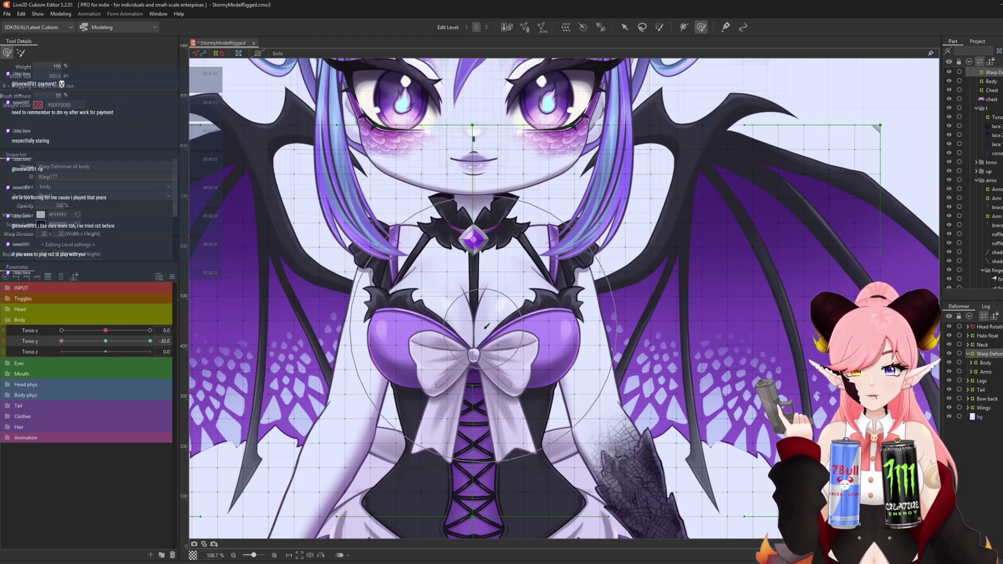
# With Torso y at -30, push the chest slightly downward, touch up the arms and shoulders, and scrub Torso y to check.
pyautogui.moveTo(474, 327); pyautogui.dragTo(475, 337)
pyautogui.moveTo(317, 342); pyautogui.dragTo(317, 341)
pyautogui.moveTo(605, 360); pyautogui.dragTo(609, 361)
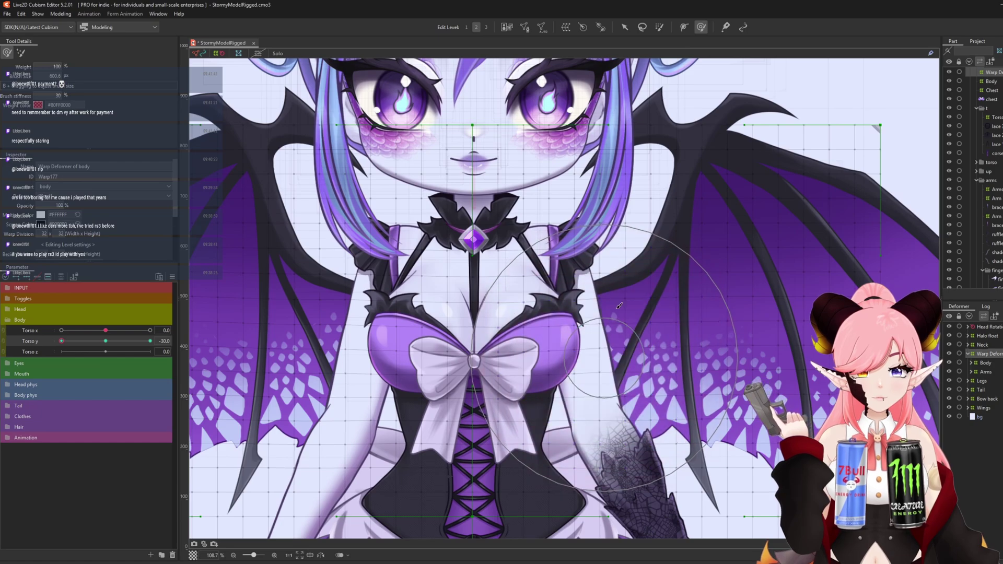
pyautogui.moveTo(649, 203); pyautogui.dragTo(647, 189)
pyautogui.moveTo(316, 182); pyautogui.dragTo(318, 181)
pyautogui.moveTo(124, 343); pyautogui.dragTo(319, 385)
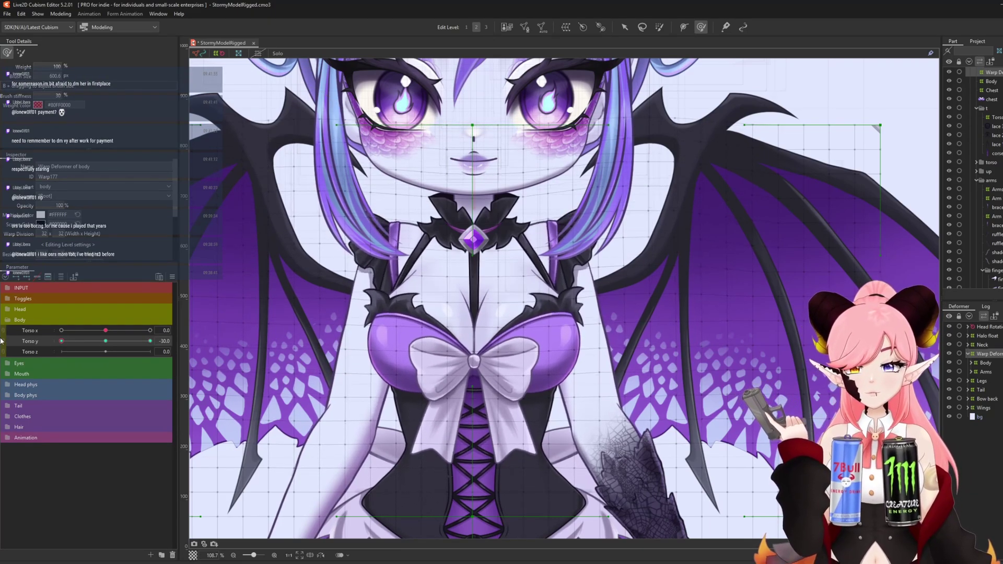
# Create a parent warp deformer named Position y around the head, halo, neck, body, back bow and wings deformers, with three keys on Torso y.
pyautogui.scroll(-4, 521, 170)
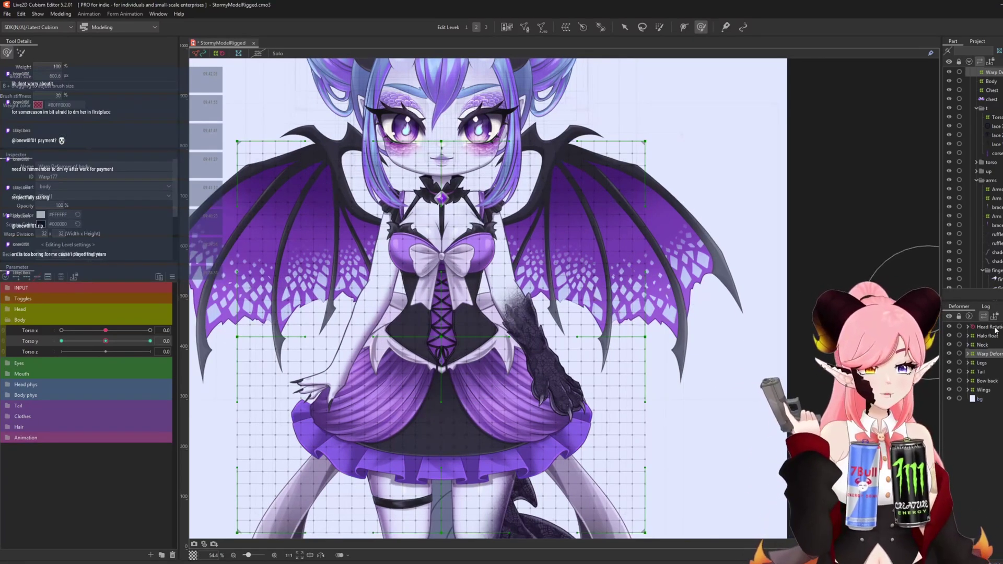
pyautogui.click(995, 329)
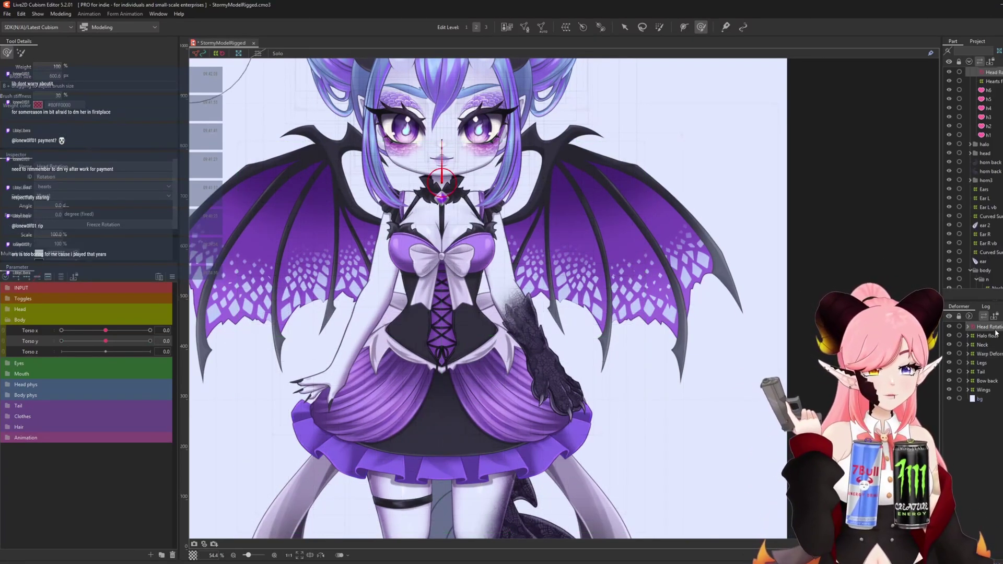
pyautogui.scroll(-2, 608, 297)
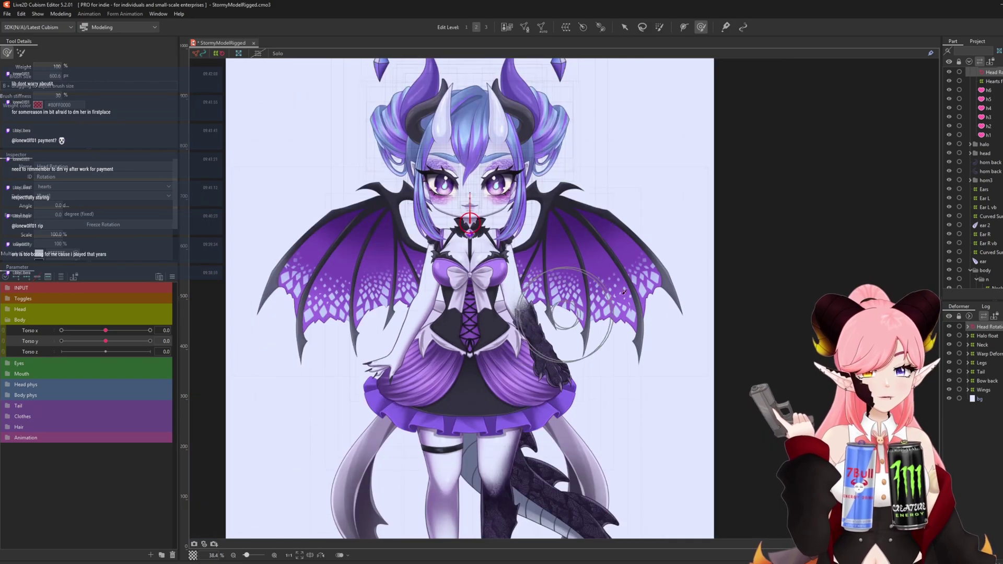
pyautogui.click(986, 336)
pyautogui.click(985, 345)
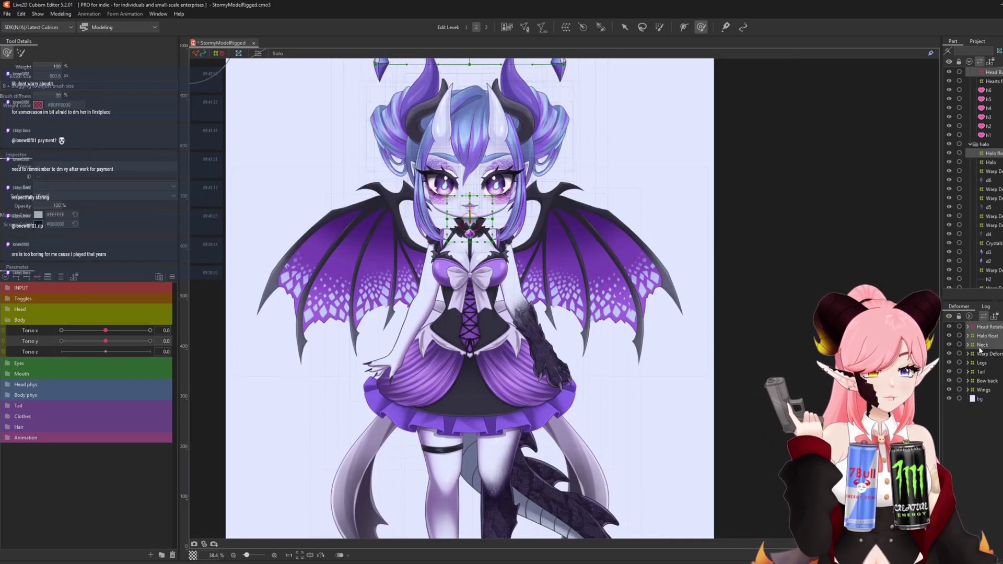
pyautogui.click(989, 354)
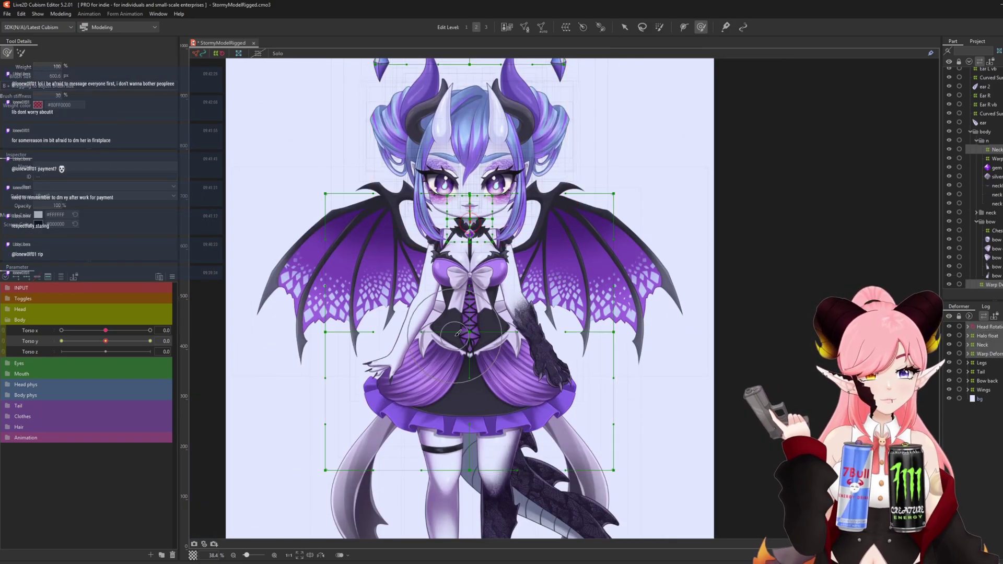
pyautogui.click(988, 381)
pyautogui.keyDown('ctrl'); pyautogui.click(985, 390); pyautogui.keyUp('ctrl')
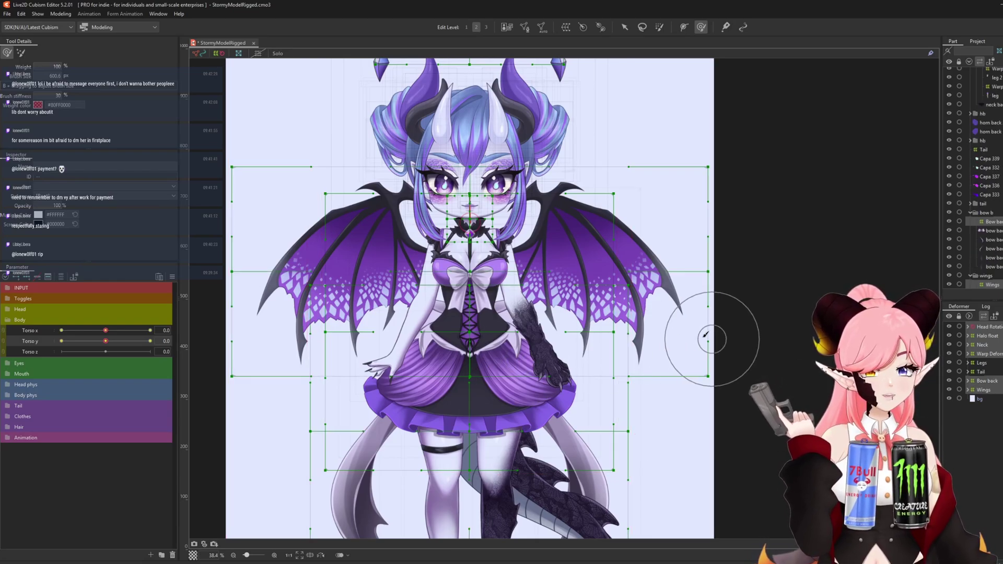
pyautogui.click(570, 30)
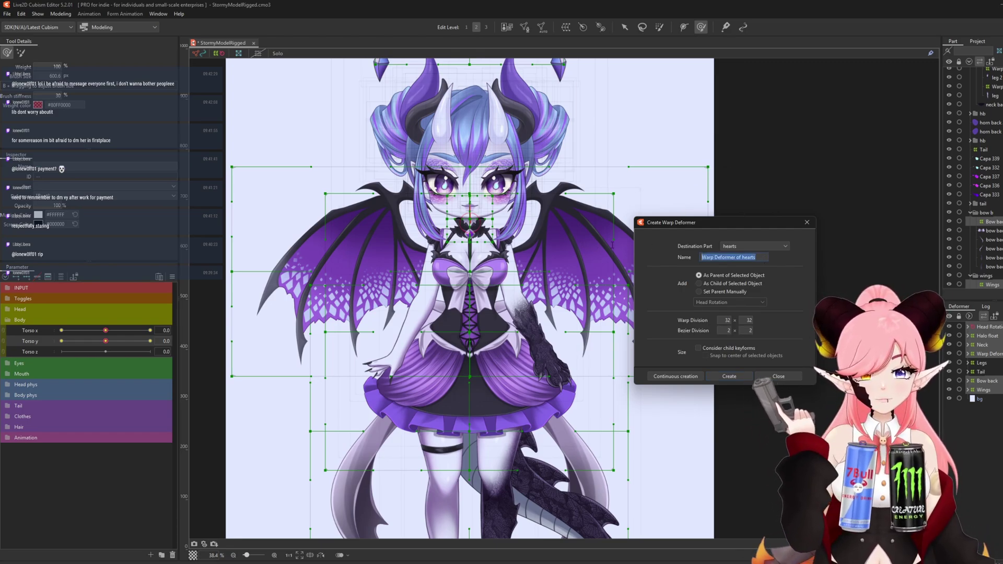
pyautogui.write('Position y')
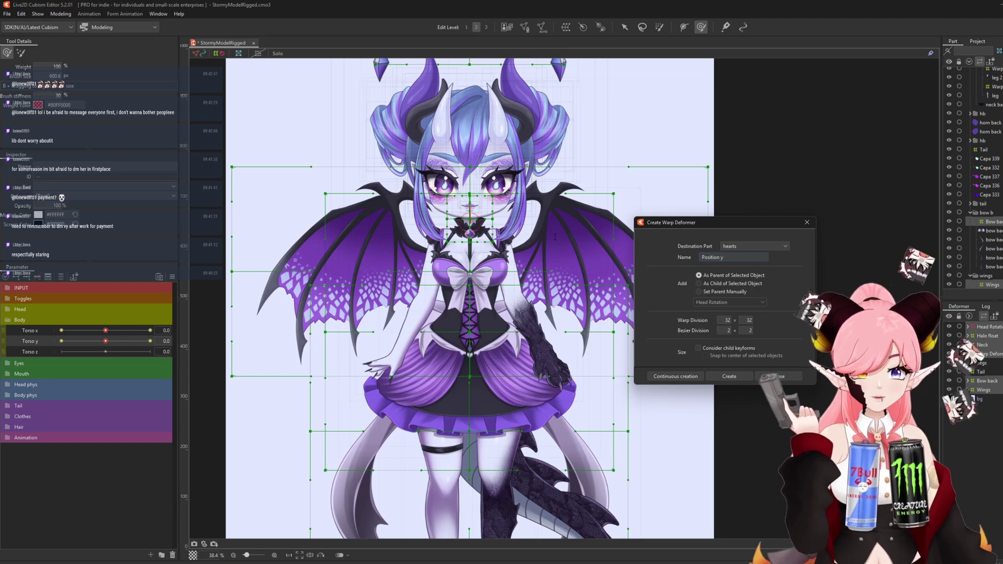
pyautogui.click(730, 376)
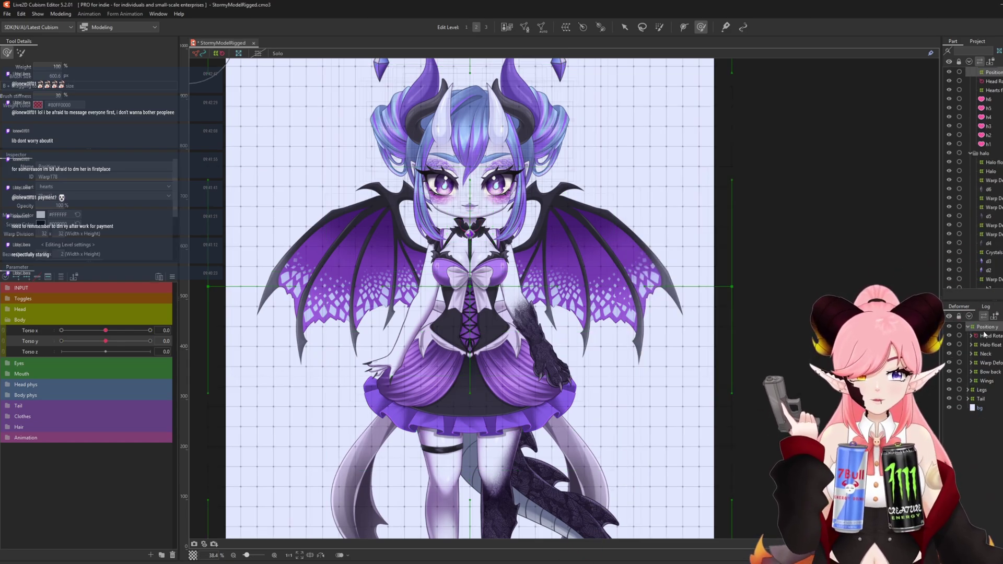
pyautogui.click(27, 277)
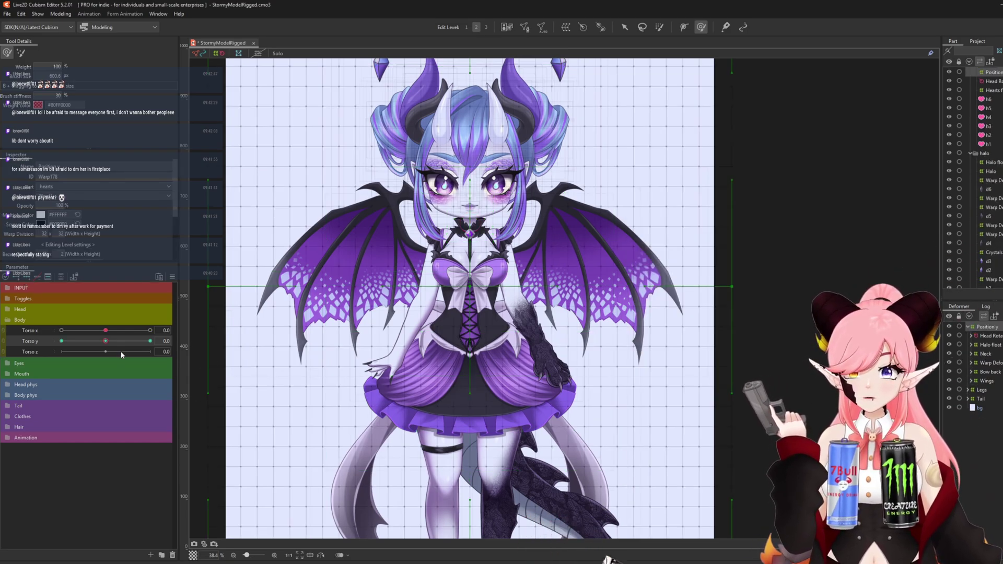
# Shift the whole Position y deformer slightly up at Torso y 30 and slightly down at Torso y -30.
pyautogui.moveTo(104, 341); pyautogui.dragTo(150, 341)
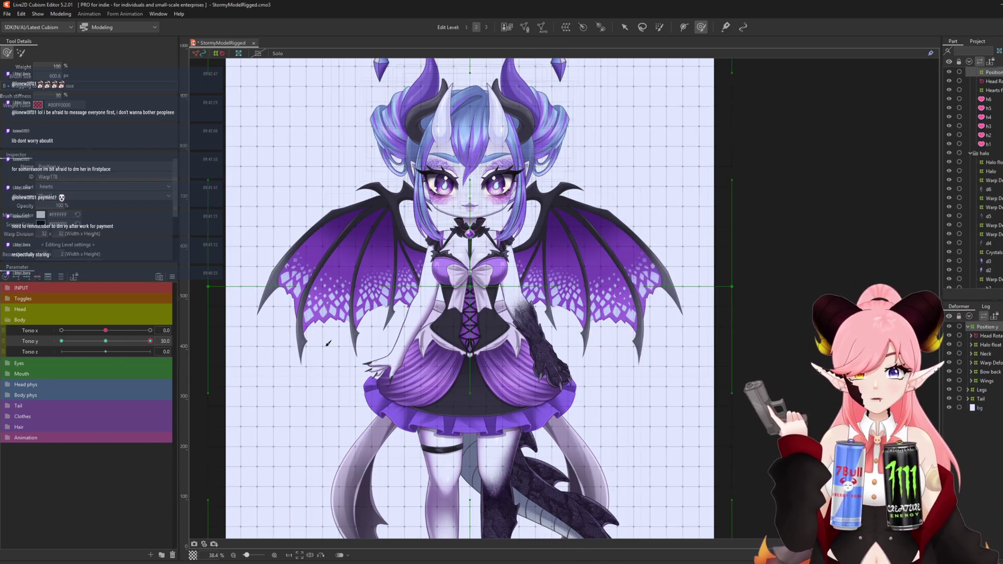
pyautogui.click(626, 28)
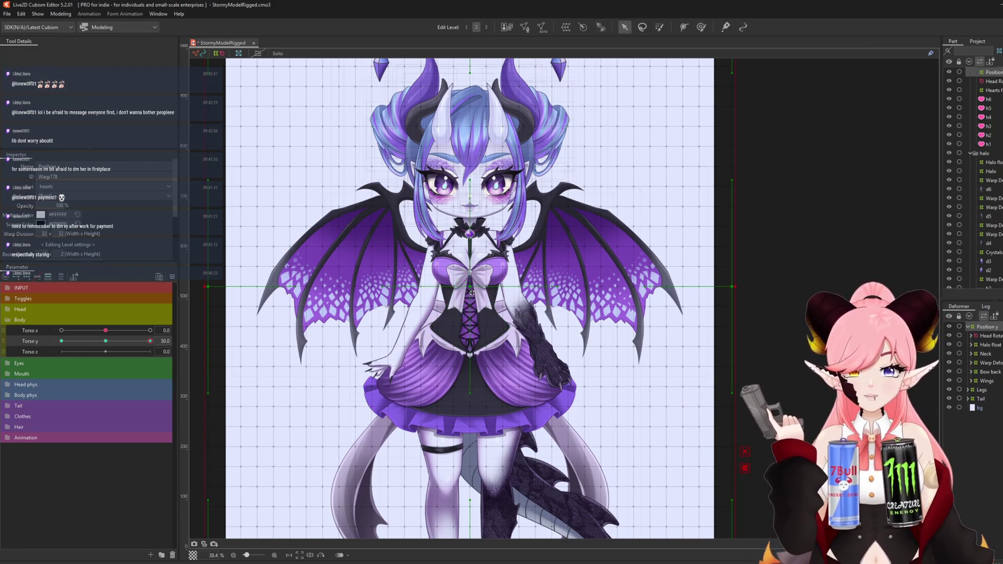
pyautogui.moveTo(470, 288); pyautogui.dragTo(471, 282)
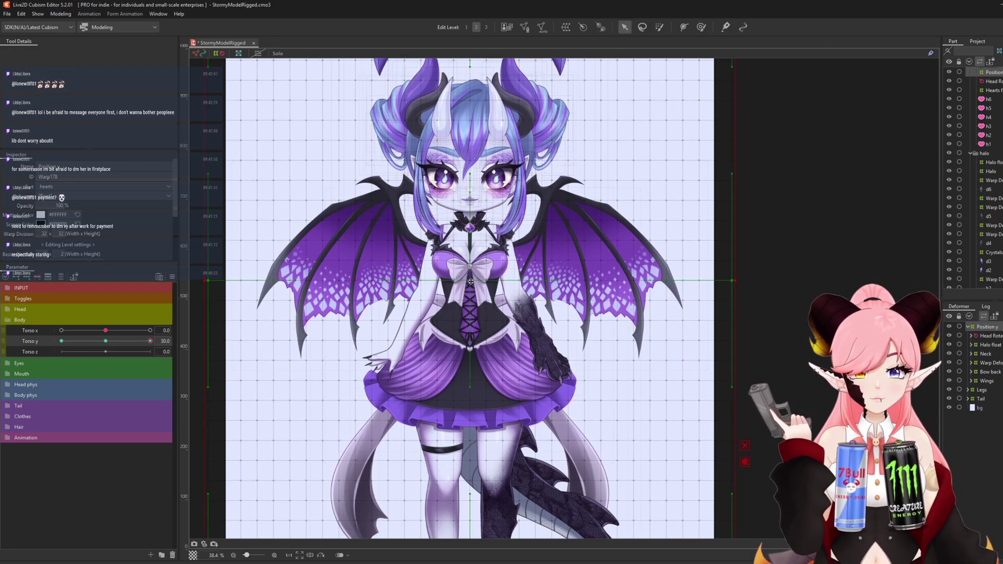
pyautogui.moveTo(144, 342)
pyautogui.mouseDown()
pyautogui.moveTo(96, 351)
pyautogui.moveTo(193, 336)
pyautogui.moveTo(78, 351)
pyautogui.moveTo(151, 342)
pyautogui.mouseUp()
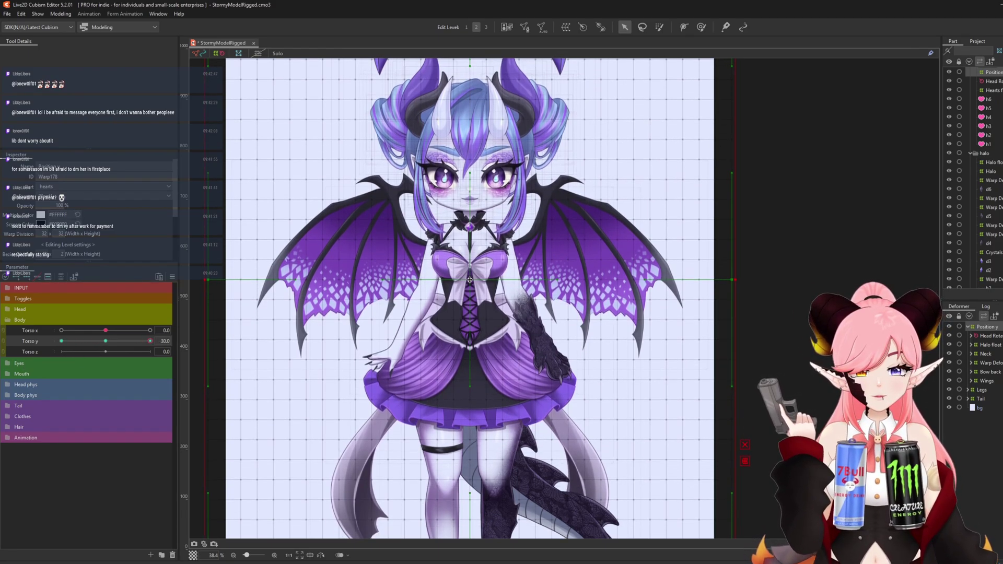
pyautogui.moveTo(149, 338); pyautogui.dragTo(61, 341)
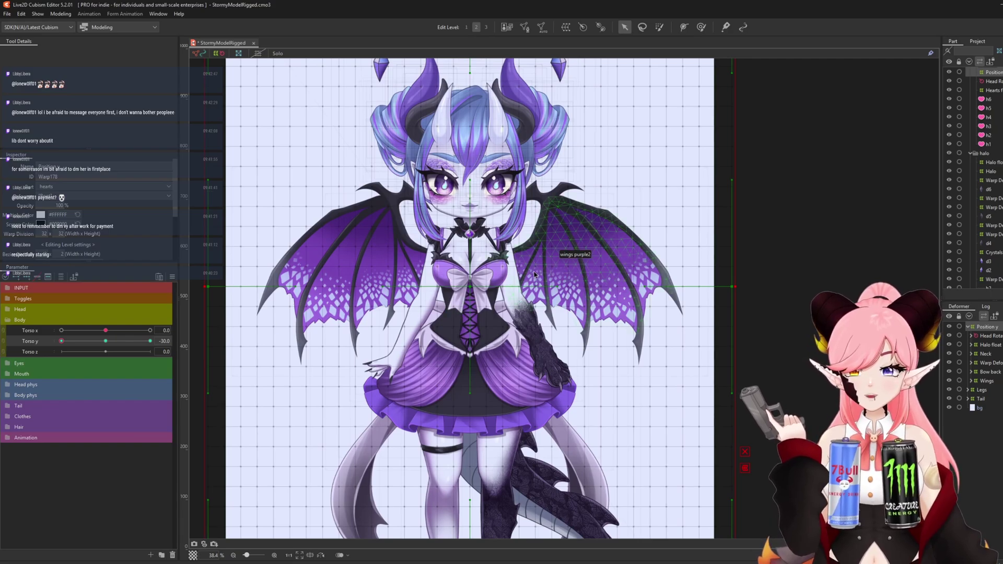
pyautogui.moveTo(467, 286); pyautogui.dragTo(468, 293)
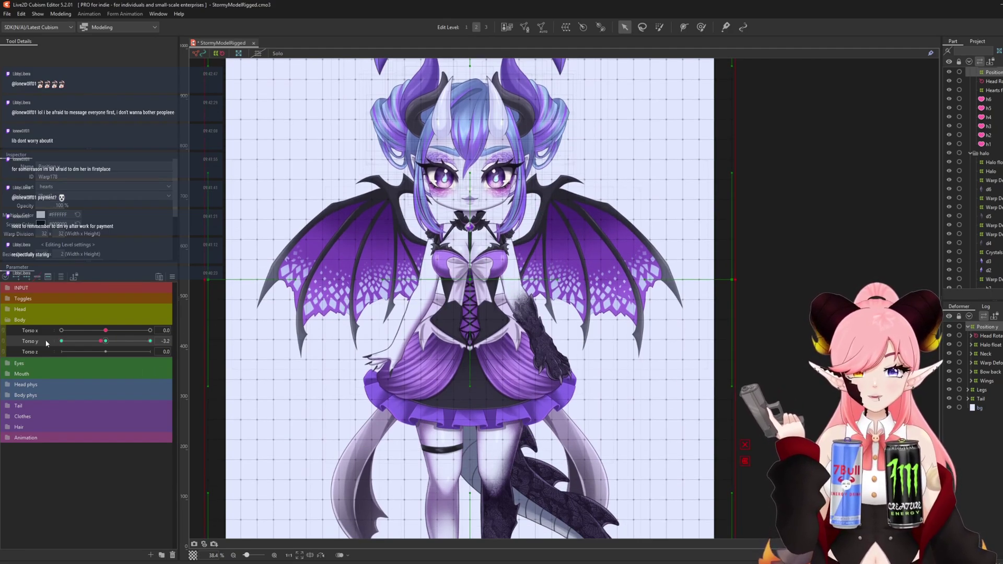
# Reduce the upward shift of the Position y deformer at Torso y 30 and scrub Torso y to check the motion.
pyautogui.click(150, 342)
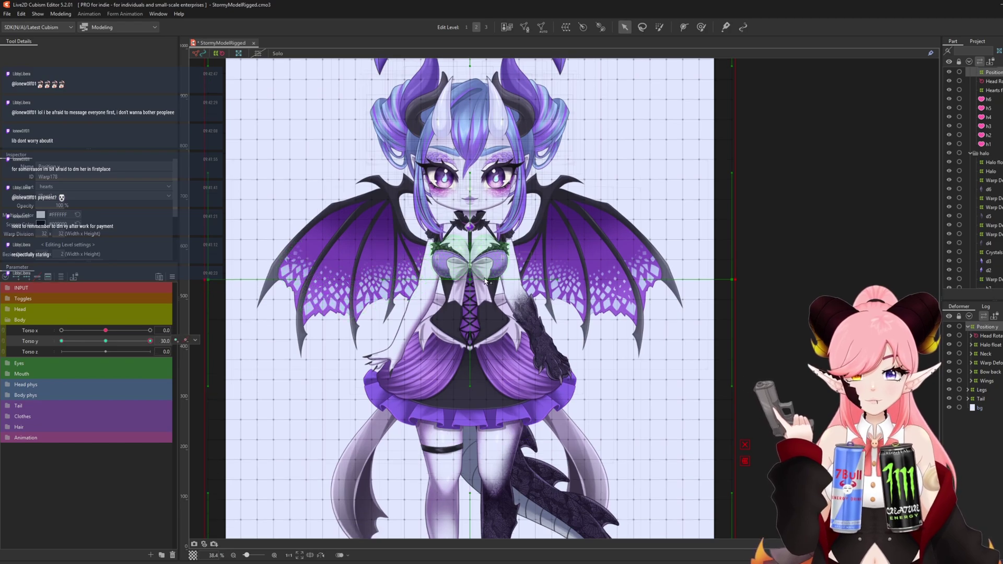
pyautogui.moveTo(471, 275); pyautogui.dragTo(470, 280)
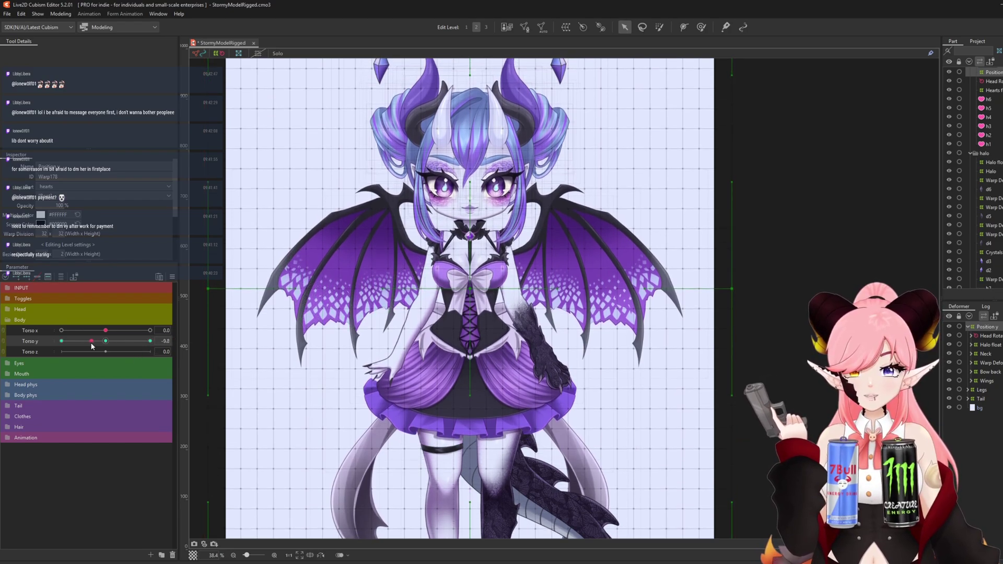
pyautogui.moveTo(468, 286); pyautogui.dragTo(468, 285)
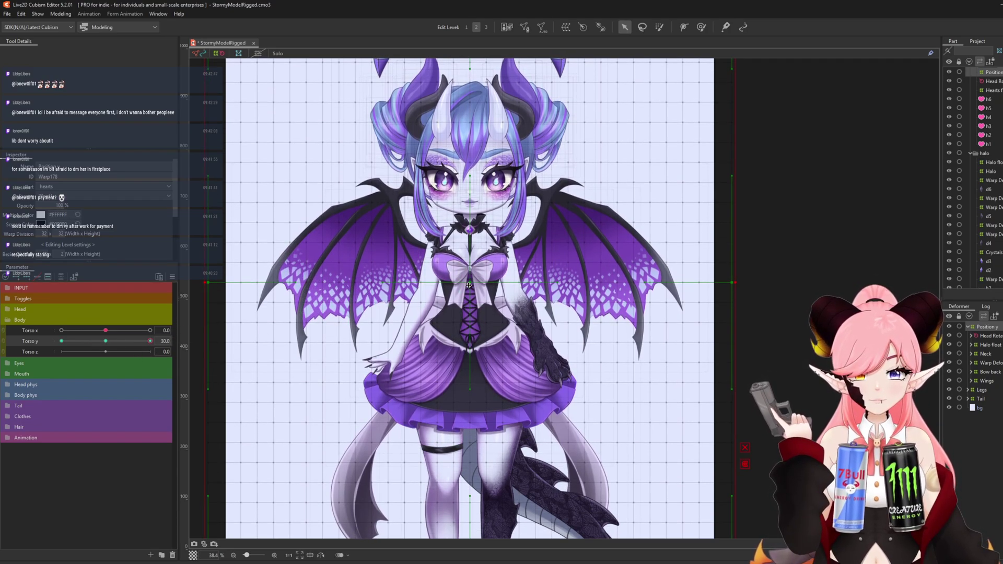
pyautogui.moveTo(149, 341)
pyautogui.mouseDown()
pyautogui.moveTo(85, 349)
pyautogui.moveTo(141, 332)
pyautogui.moveTo(105, 341)
pyautogui.moveTo(161, 343)
pyautogui.mouseUp()
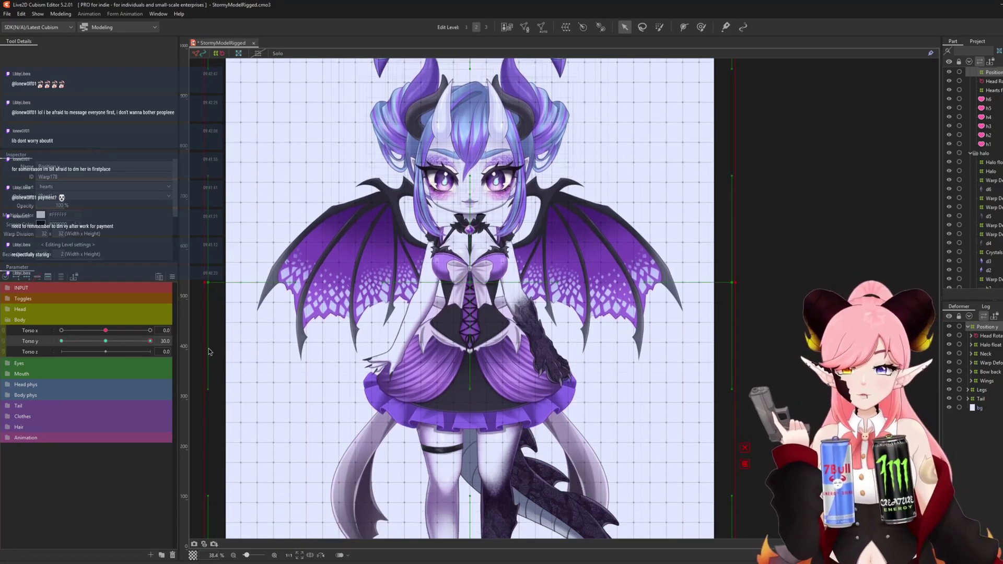
pyautogui.click(100, 341)
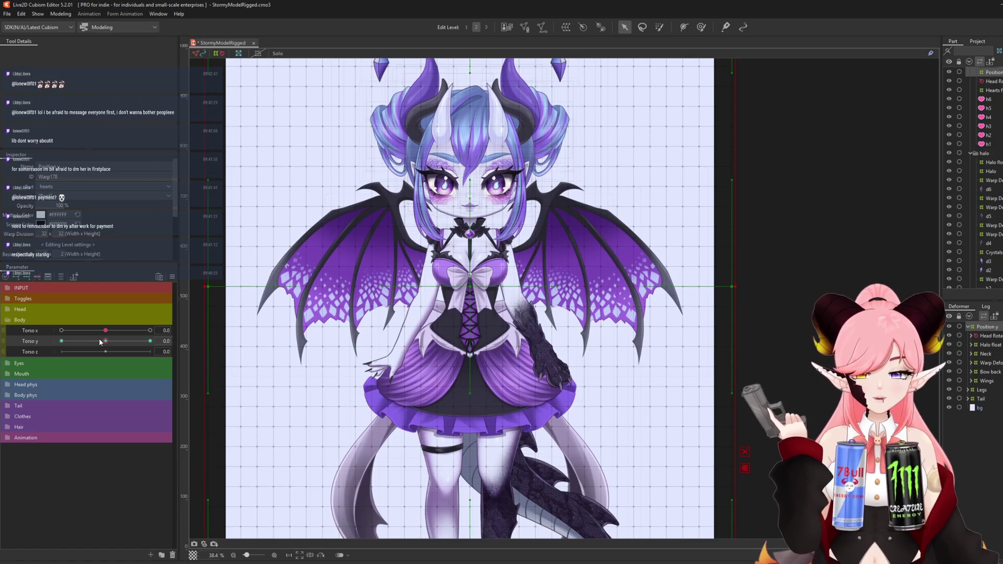
pyautogui.moveTo(108, 341); pyautogui.dragTo(415, 339)
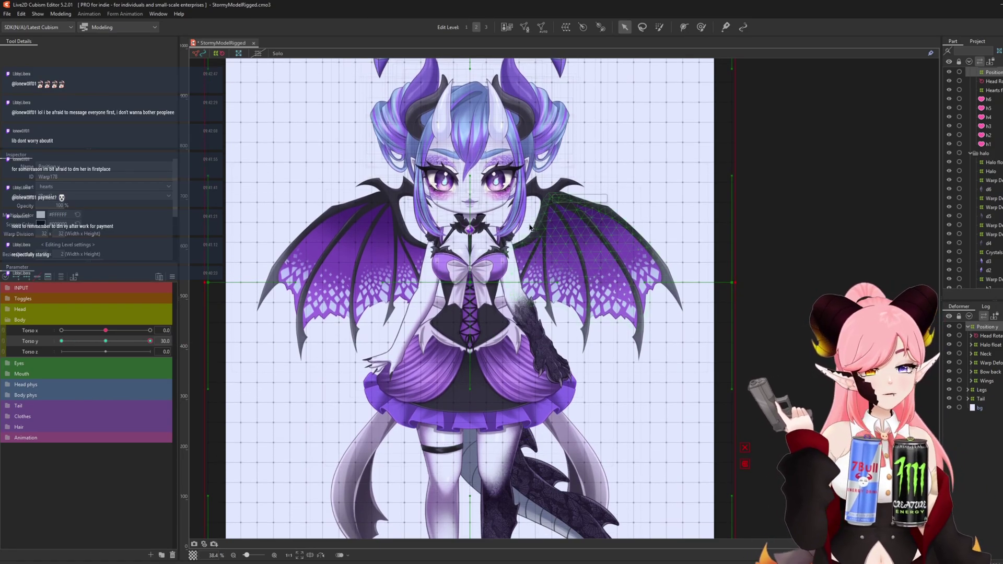
# With Torso y at 30, brush the dark clawed leg's warp deformer slightly up and outward at the knee, and touch up the lower leg.
pyautogui.scroll(-2, 533, 230)
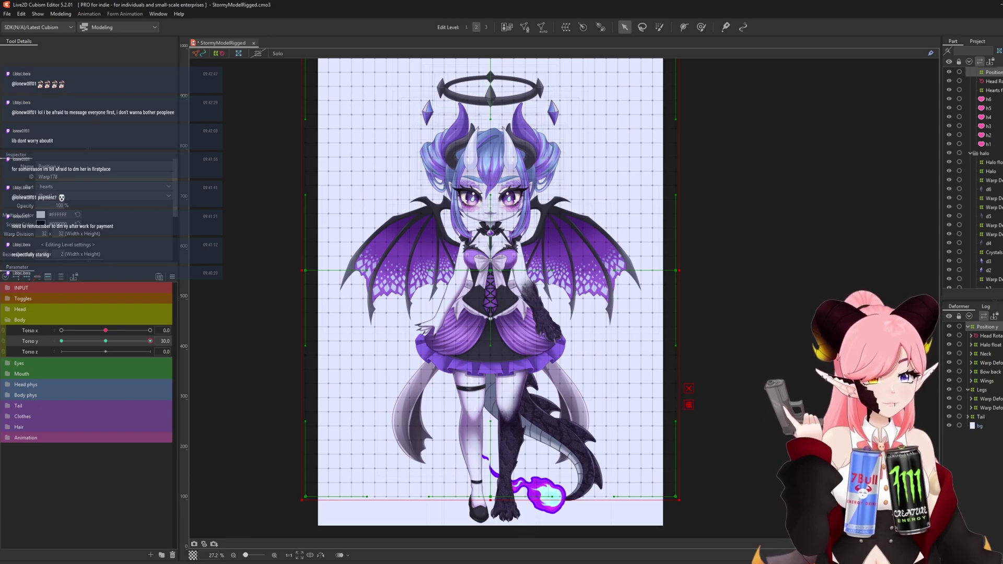
pyautogui.click(1000, 399)
pyautogui.scroll(2, 529, 440)
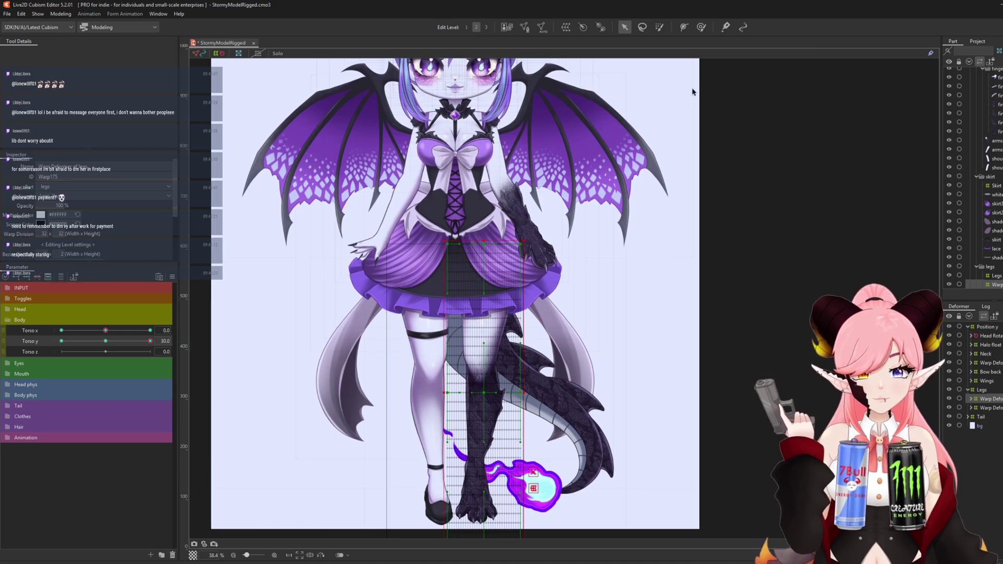
pyautogui.click(701, 27)
pyautogui.press('b')
pyautogui.moveTo(384, 418)
pyautogui.mouseDown()
pyautogui.moveTo(561, 417)
pyautogui.moveTo(450, 399)
pyautogui.moveTo(534, 399)
pyautogui.moveTo(520, 399)
pyautogui.mouseUp()
pyautogui.press('b')
pyautogui.press('b')
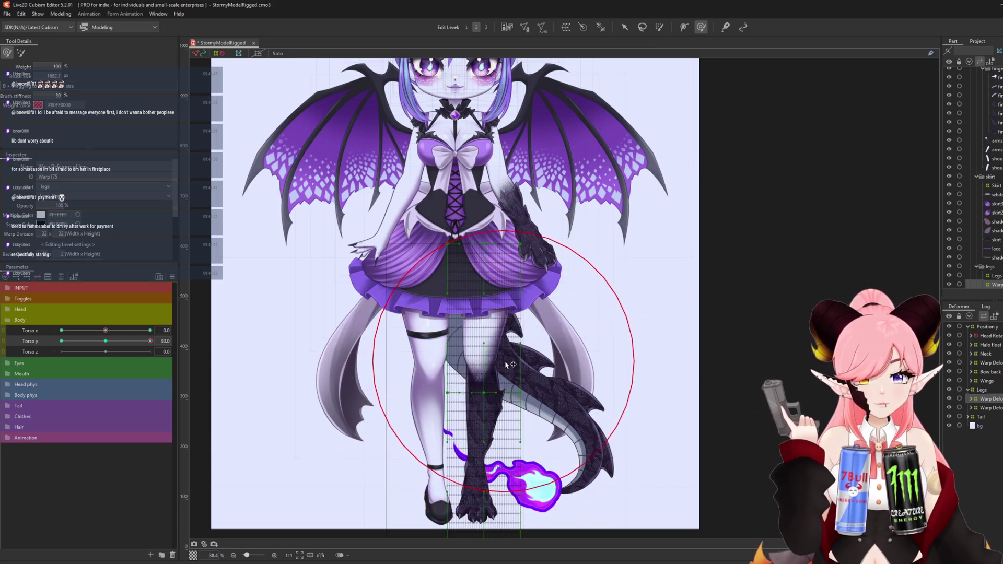
pyautogui.moveTo(505, 364); pyautogui.dragTo(494, 358)
pyautogui.press('b')
pyautogui.moveTo(623, 443); pyautogui.dragTo(386, 466)
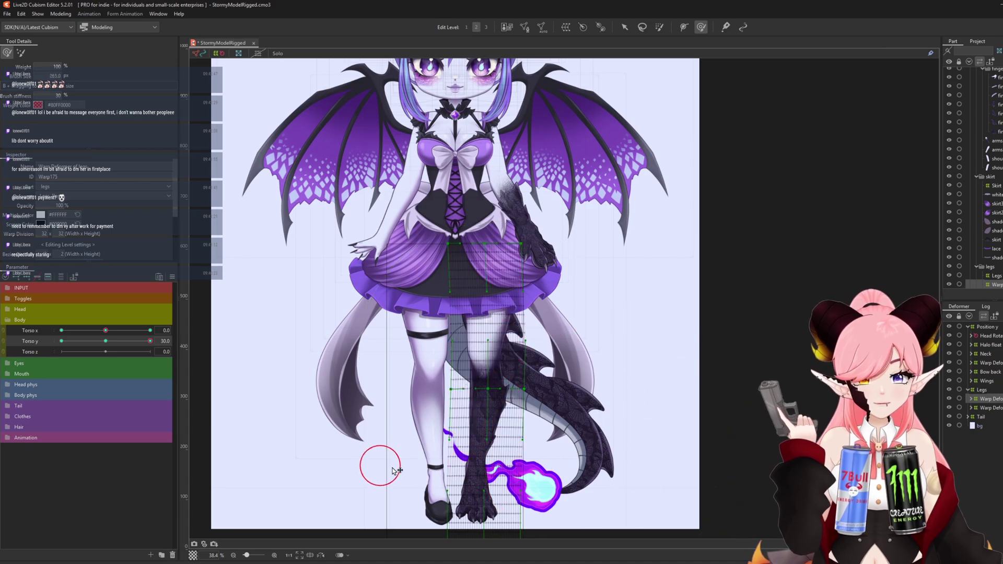
pyautogui.moveTo(482, 457); pyautogui.dragTo(480, 459)
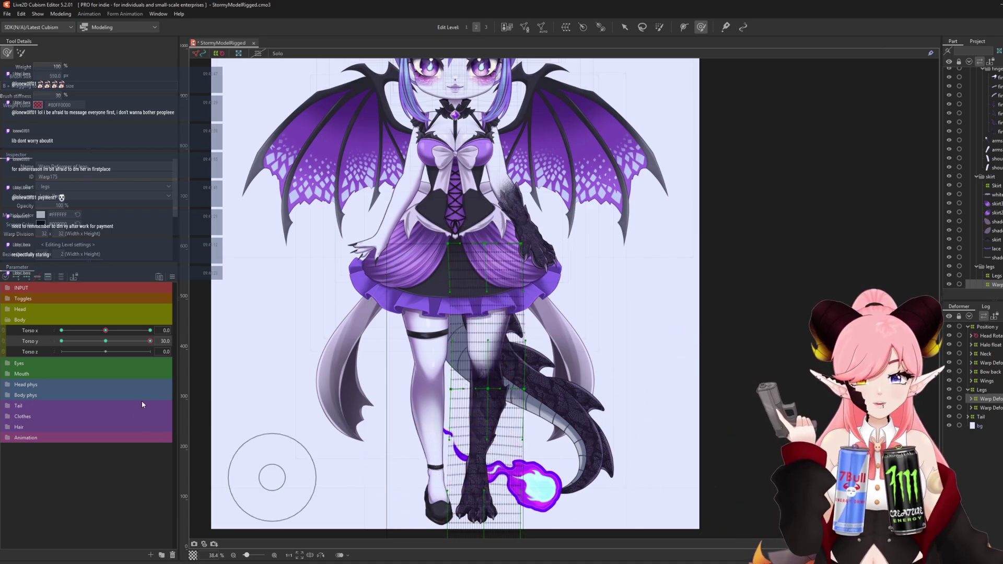
# With Torso y at -30, brush the dark clawed leg slightly down and inward at the knee, adjust the shin, and scrub Torso y to check.
pyautogui.moveTo(148, 341); pyautogui.dragTo(106, 341)
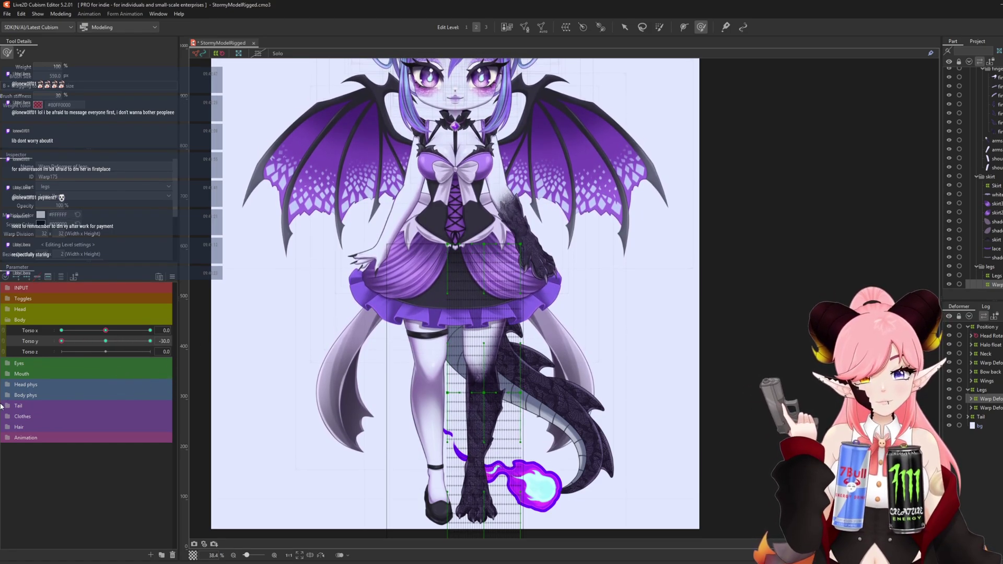
pyautogui.press('b')
pyautogui.moveTo(400, 361)
pyautogui.mouseDown()
pyautogui.moveTo(520, 414)
pyautogui.moveTo(509, 411)
pyautogui.mouseUp()
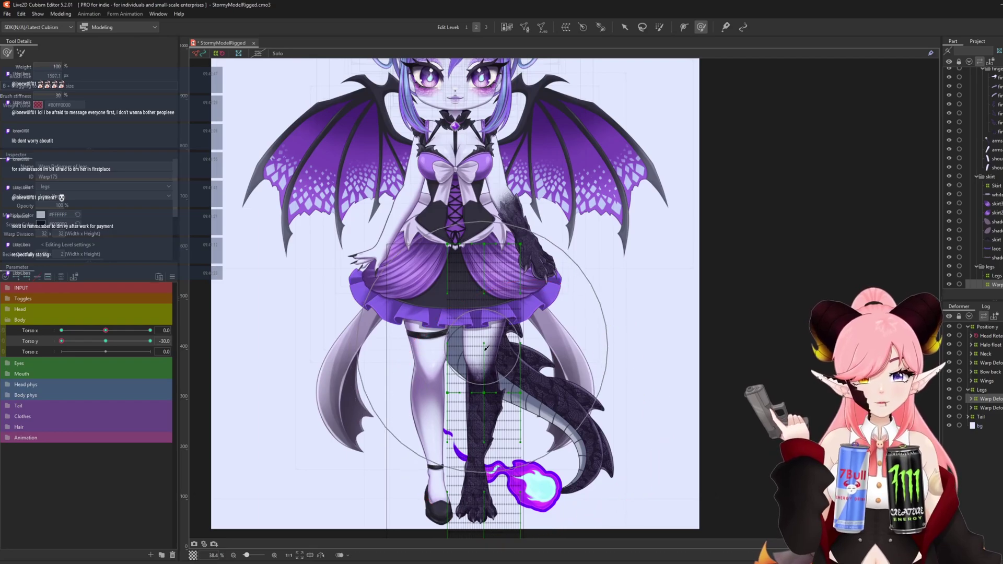
pyautogui.click(487, 355)
pyautogui.moveTo(486, 361); pyautogui.dragTo(478, 367)
pyautogui.press('b')
pyautogui.moveTo(551, 427); pyautogui.dragTo(477, 450)
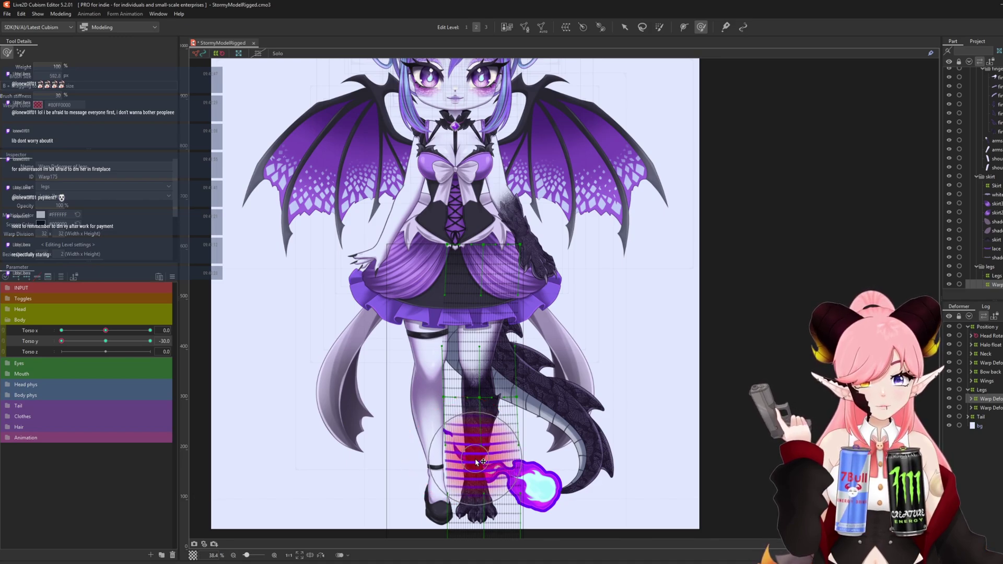
pyautogui.moveTo(476, 462); pyautogui.dragTo(475, 463)
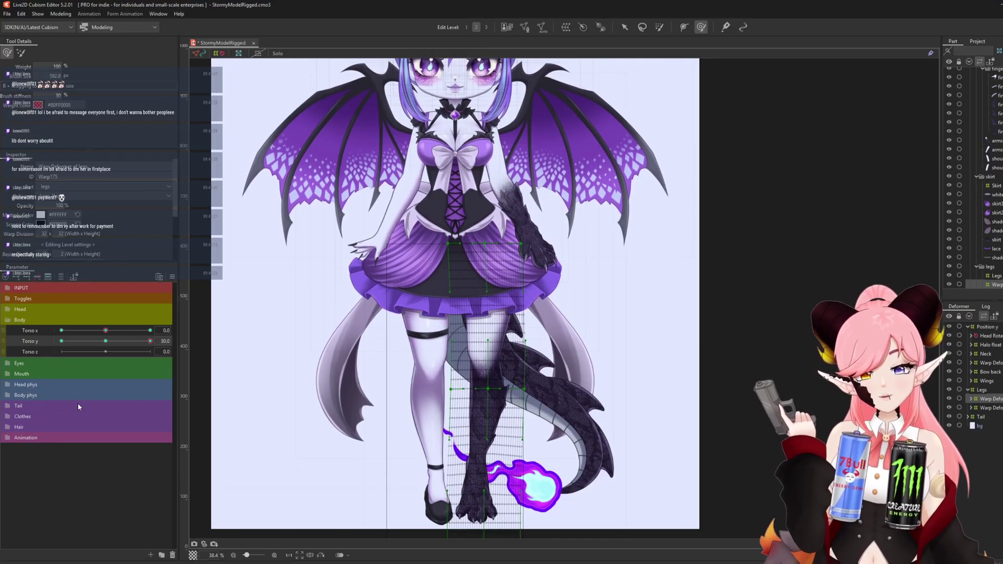
pyautogui.click(61, 341)
pyautogui.moveTo(106, 341); pyautogui.dragTo(151, 344)
# With Torso y at 30, brush the pale leg's warp deformer outward at the knee, touch up the foot, and scrub Torso y to -30.
pyautogui.press('b')
pyautogui.moveTo(370, 379)
pyautogui.mouseDown()
pyautogui.moveTo(406, 367)
pyautogui.moveTo(362, 461)
pyautogui.mouseUp()
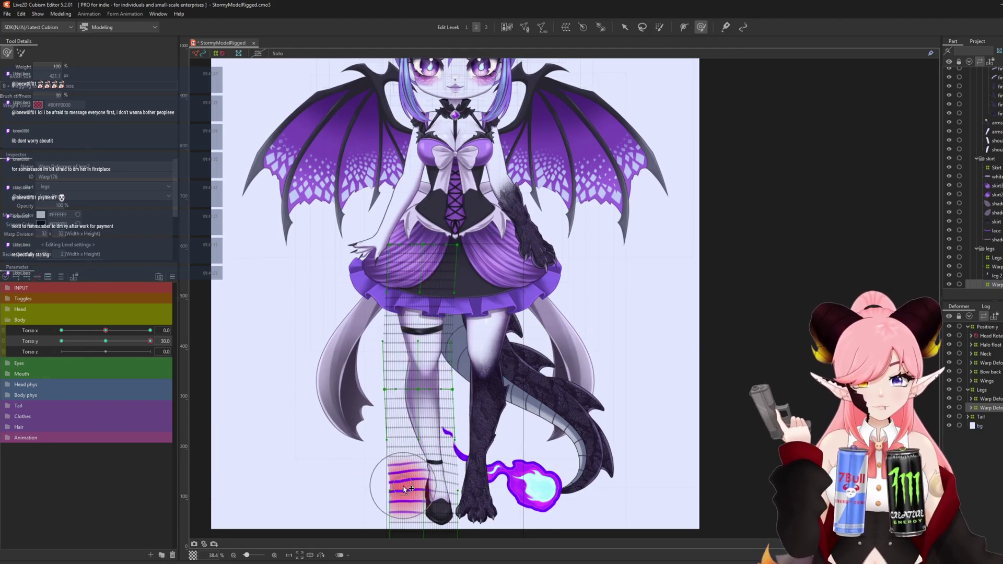
pyautogui.scroll(8, 428, 459)
pyautogui.scroll(-10, 340, 419)
pyautogui.press('Escape')
pyautogui.moveTo(130, 347); pyautogui.dragTo(2, 360)
# Expand the Tail deformer and return Torso y to 0.
pyautogui.doubleClick(981, 416)
pyautogui.scroll(2, 190, 323)
pyautogui.click(106, 340)
pyautogui.scroll(-2, 570, 444)
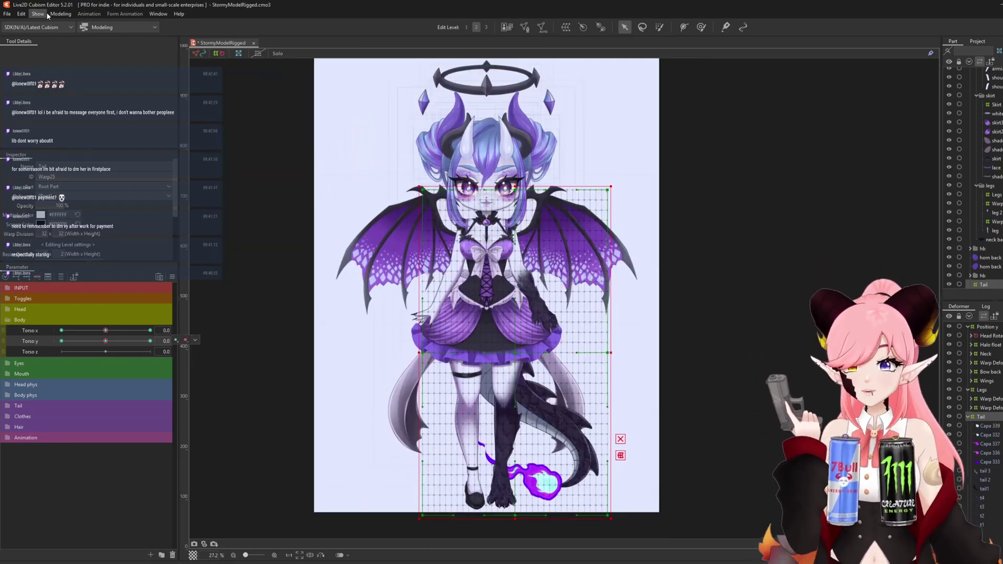
# In the physics settings, duplicate the Torso x group and set the copy's input to Body Y.
pyautogui.click(57, 14)
pyautogui.click(78, 197)
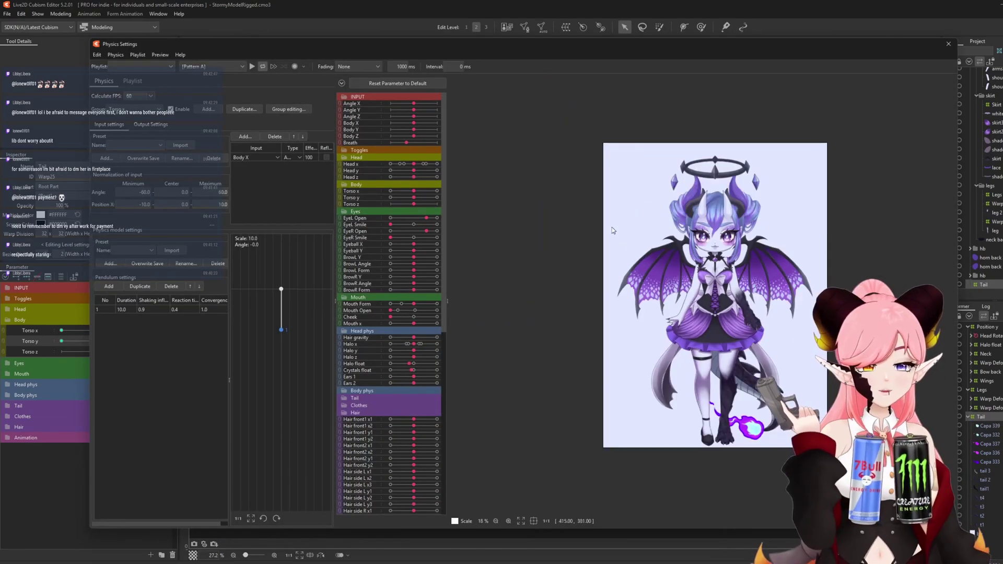
pyautogui.scroll(2, 778, 298)
pyautogui.click(246, 109)
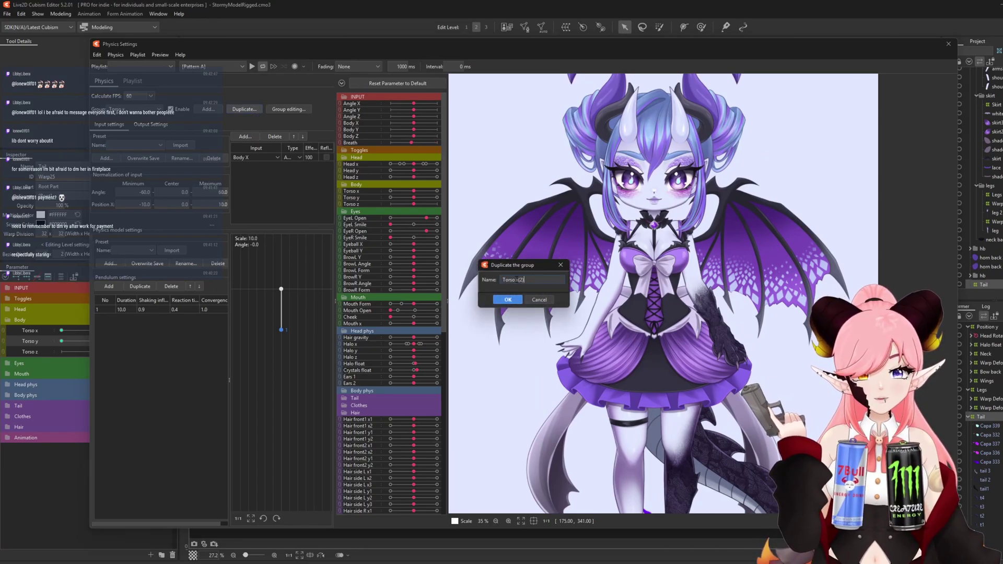
pyautogui.click(517, 303)
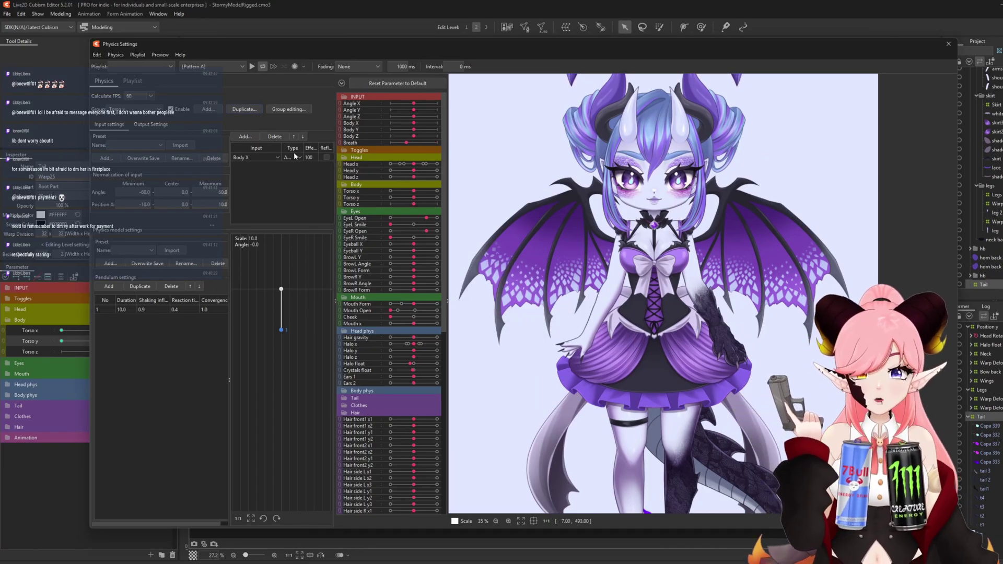
pyautogui.click(245, 159)
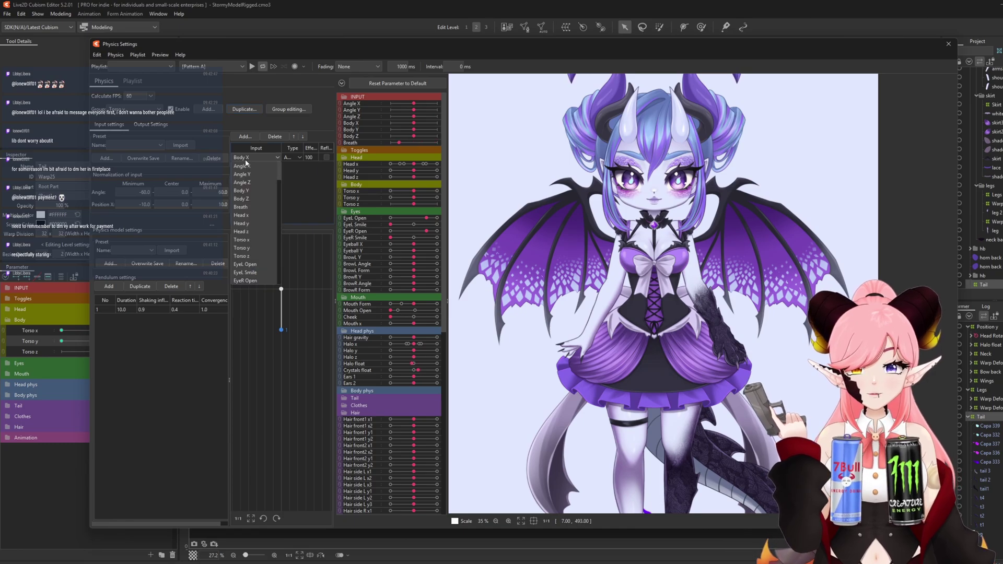
pyautogui.click(244, 191)
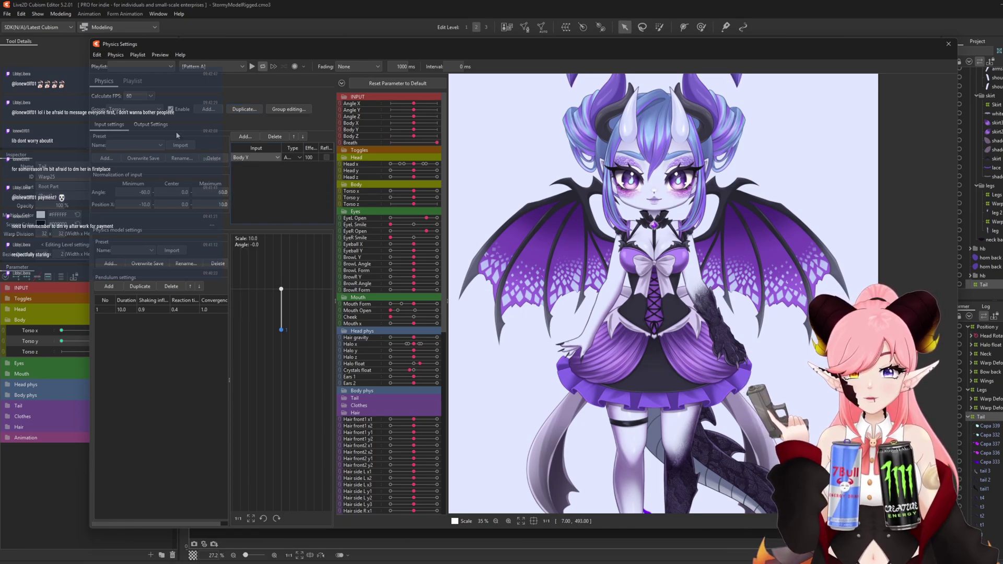
# Set the duplicated physics group's output to Torso y, preview the motion on the model, and close the physics settings.
pyautogui.click(152, 124)
pyautogui.click(137, 160)
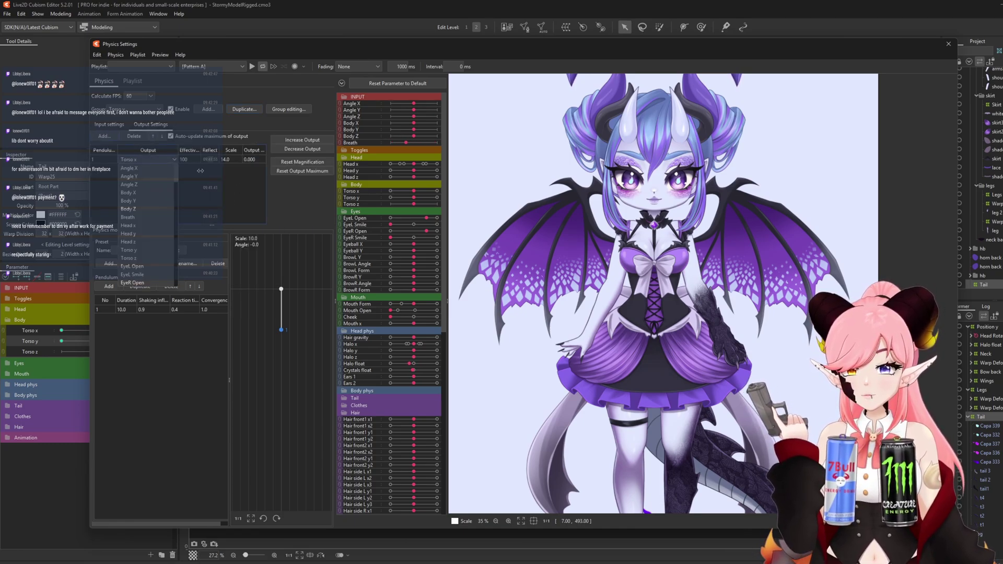
pyautogui.scroll(-1, 177, 181)
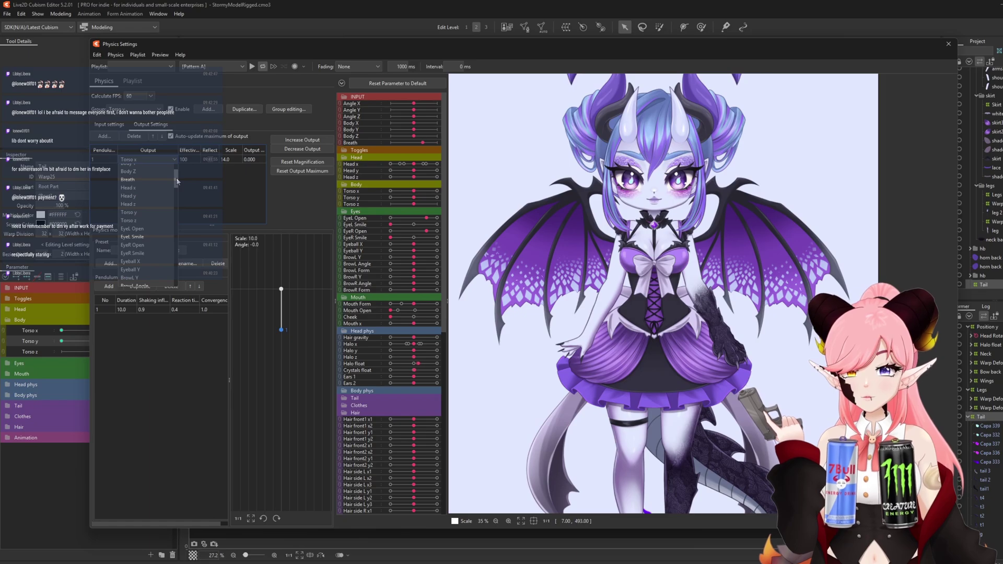
pyautogui.click(140, 213)
pyautogui.scroll(-2, 616, 221)
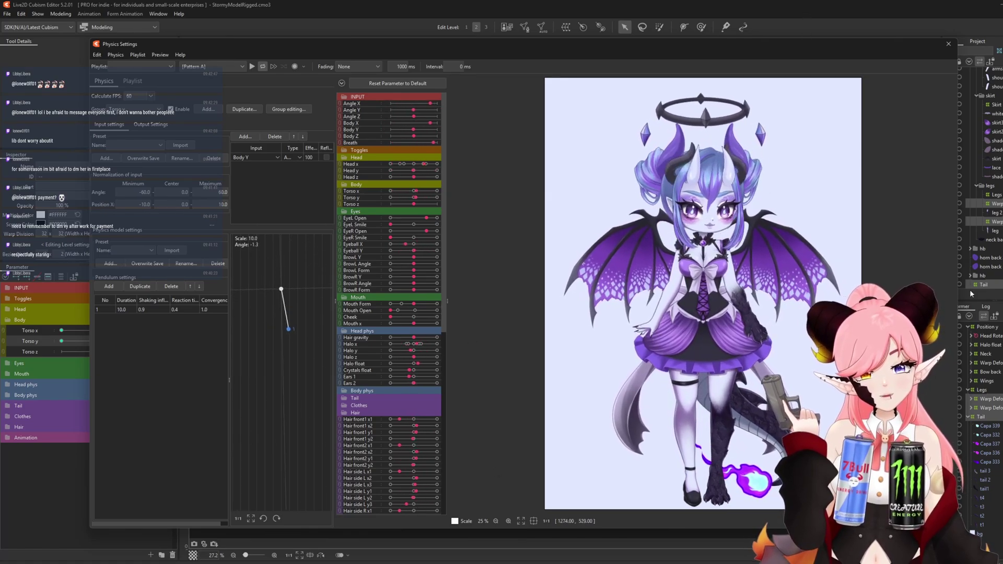
pyautogui.click(950, 43)
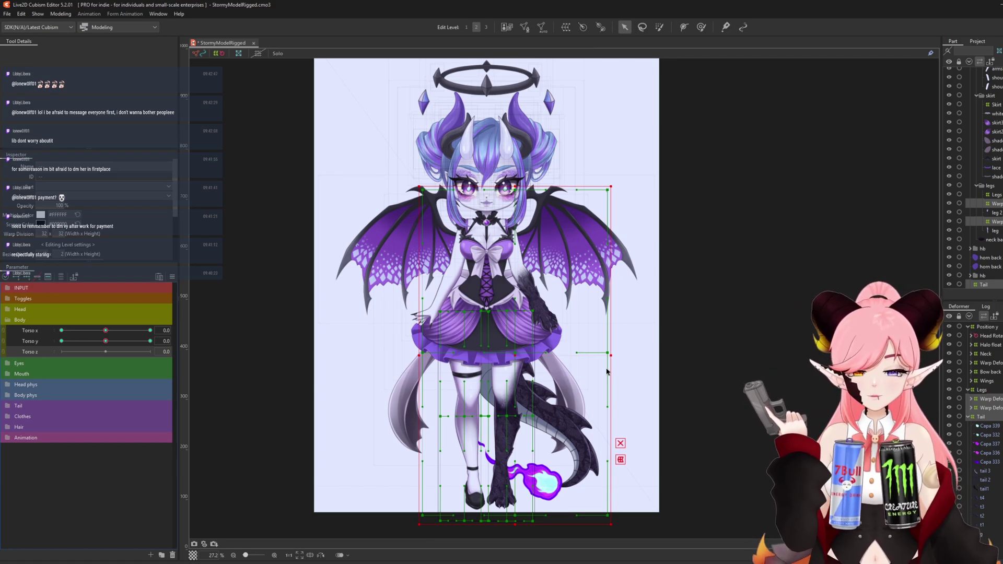
# Add three keys on Torso z to the Position y deformer and set Torso z to -30.
pyautogui.click(987, 328)
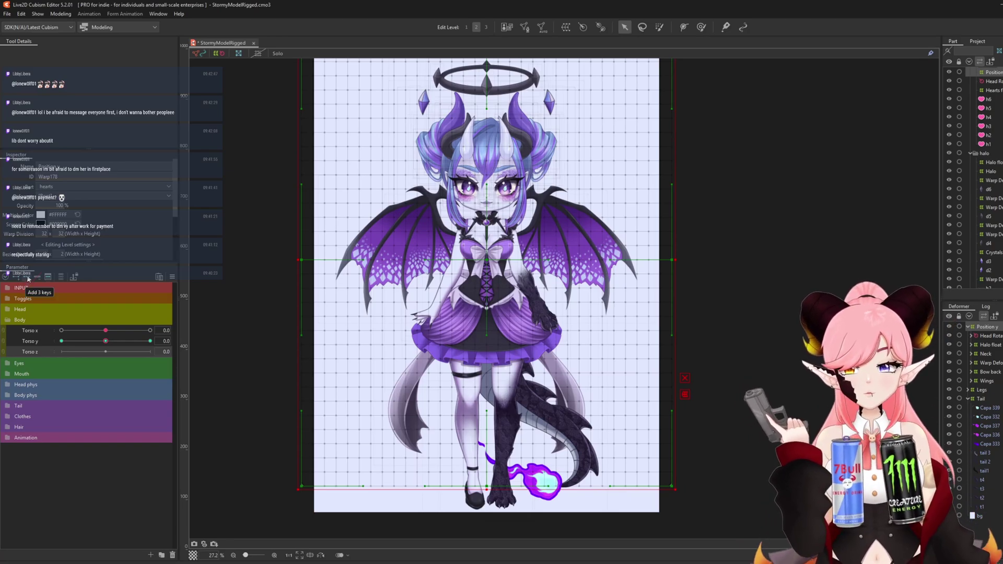
pyautogui.scroll(-2, 410, 338)
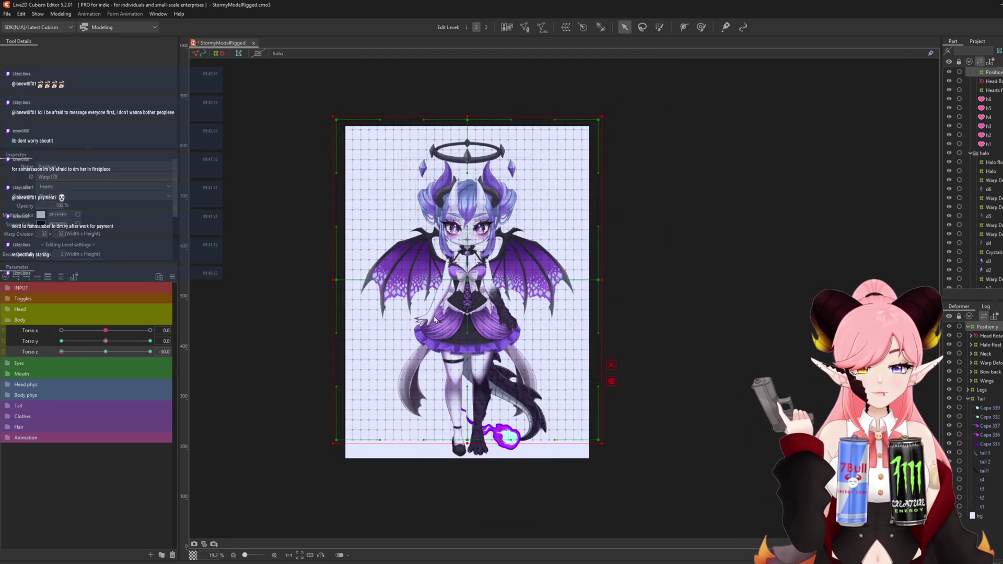
pyautogui.scroll(1, 450, 315)
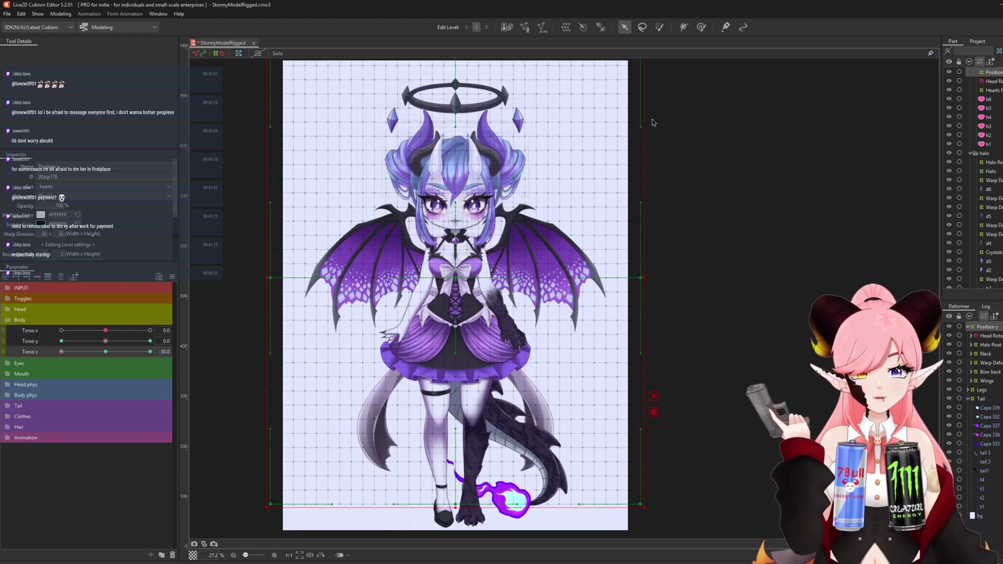
pyautogui.scroll(-1, 549, 187)
# Brush-select the upper half of the Position y deformer's points with a large brush at 5% weight, fading out around the waist.
pyautogui.click(660, 27)
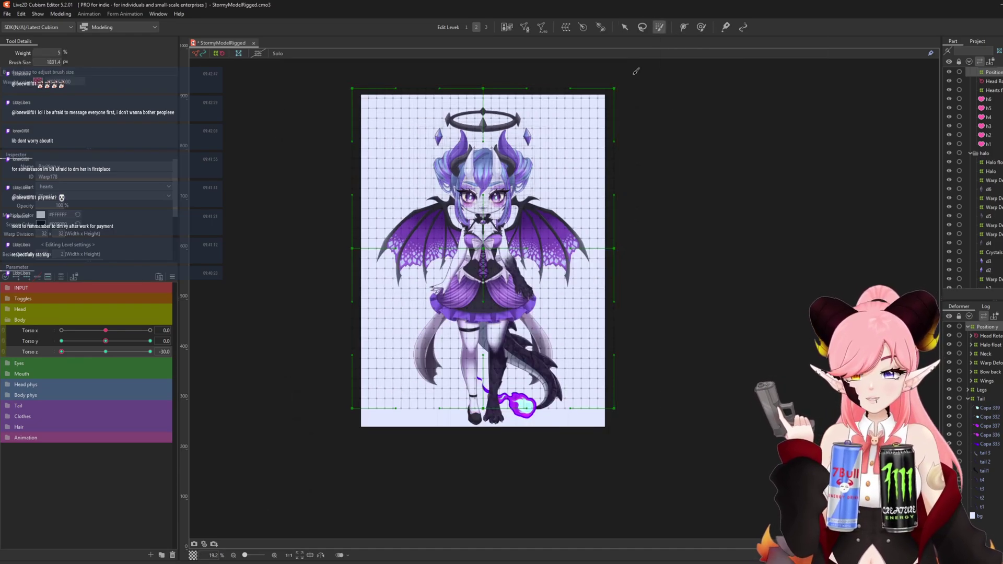
pyautogui.press('b')
pyautogui.moveTo(377, 218); pyautogui.dragTo(441, 217)
pyautogui.moveTo(451, 117)
pyautogui.mouseDown()
pyautogui.moveTo(380, 99)
pyautogui.moveTo(544, 131)
pyautogui.moveTo(418, 157)
pyautogui.moveTo(594, 168)
pyautogui.moveTo(444, 188)
pyautogui.moveTo(601, 183)
pyautogui.moveTo(340, 191)
pyautogui.moveTo(380, 200)
pyautogui.mouseUp()
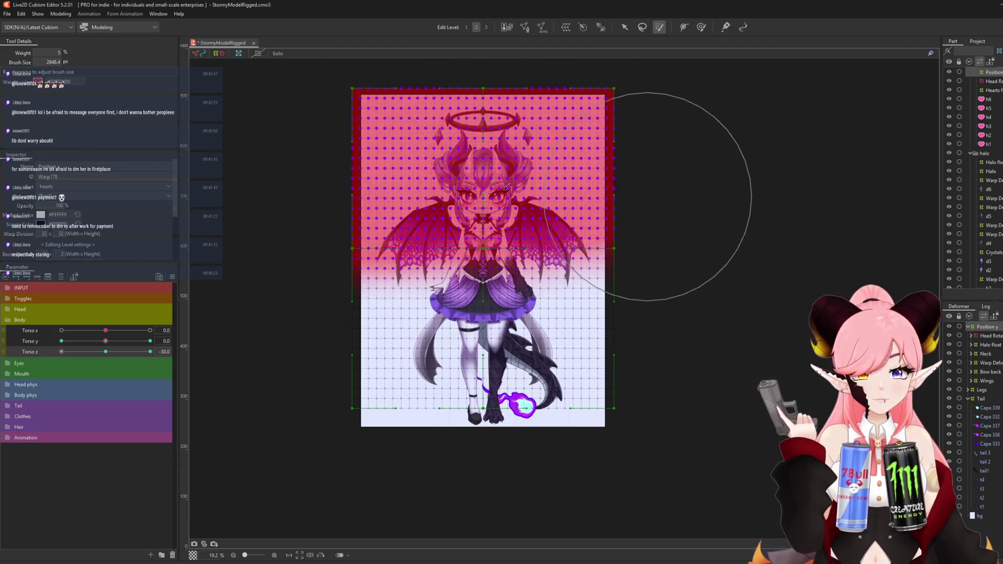
pyautogui.click(626, 27)
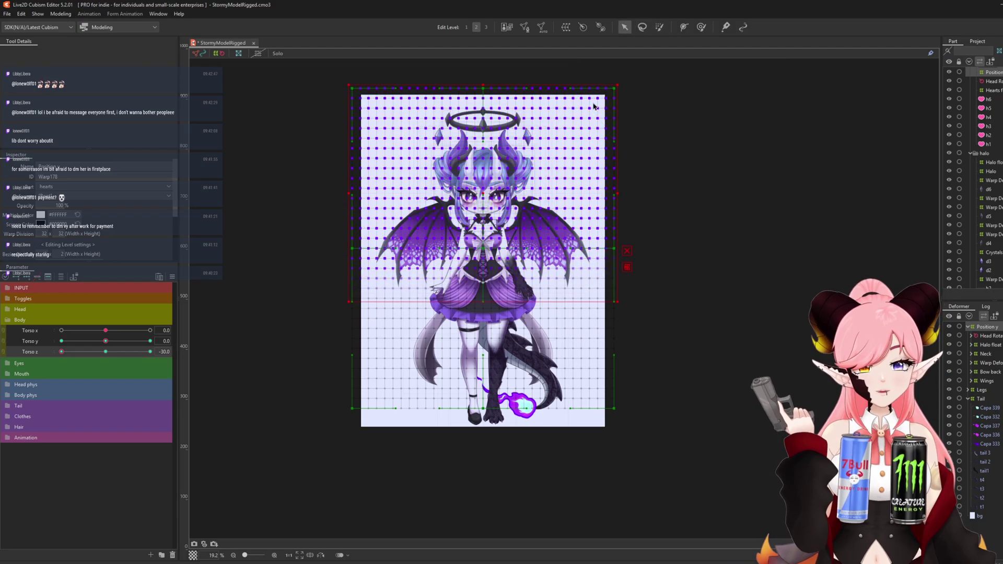
# With Torso z at -30, rotate the selected upper body points slightly counter-clockwise and shift them slightly left.
pyautogui.moveTo(621, 80); pyautogui.dragTo(603, 66)
pyautogui.scroll(3, 498, 249)
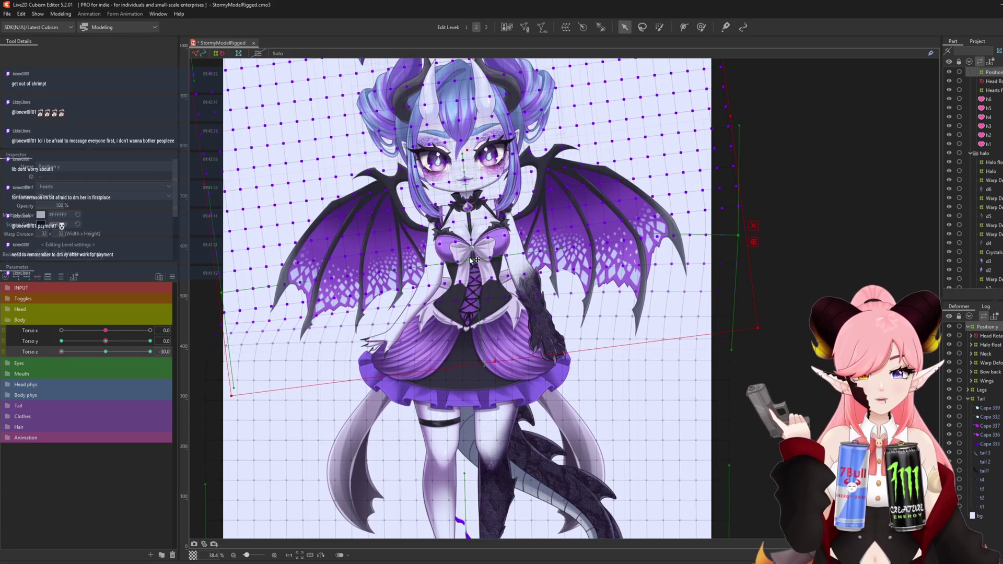
pyautogui.hotkey('ctrl', 'z')
pyautogui.moveTo(460, 129); pyautogui.dragTo(445, 129)
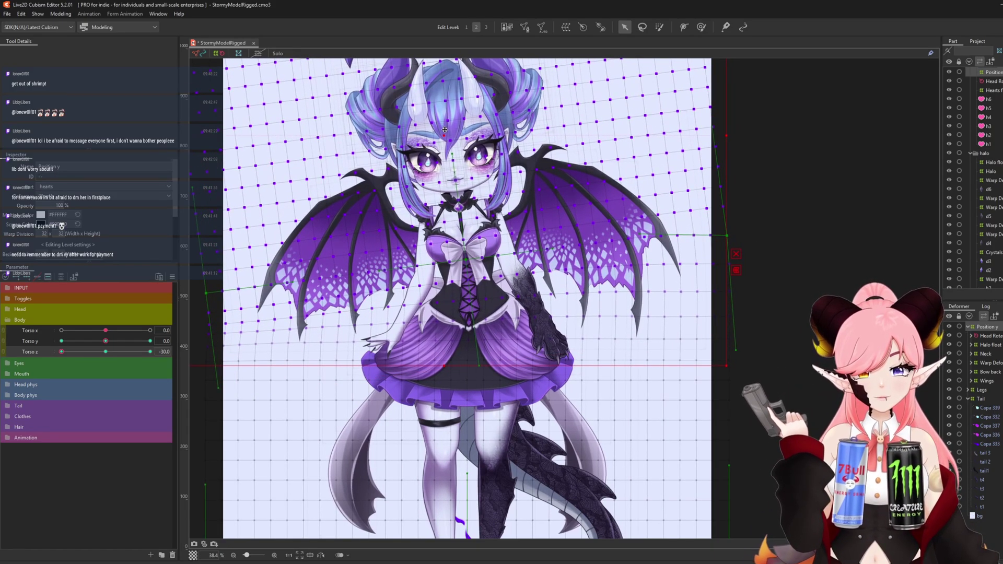
pyautogui.scroll(-3, 525, 240)
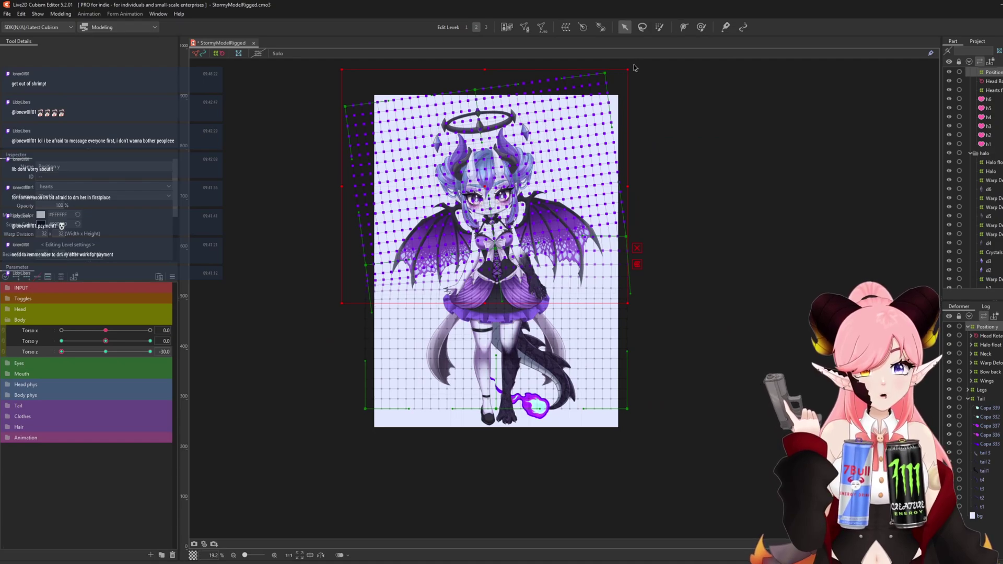
pyautogui.moveTo(633, 67); pyautogui.dragTo(630, 63)
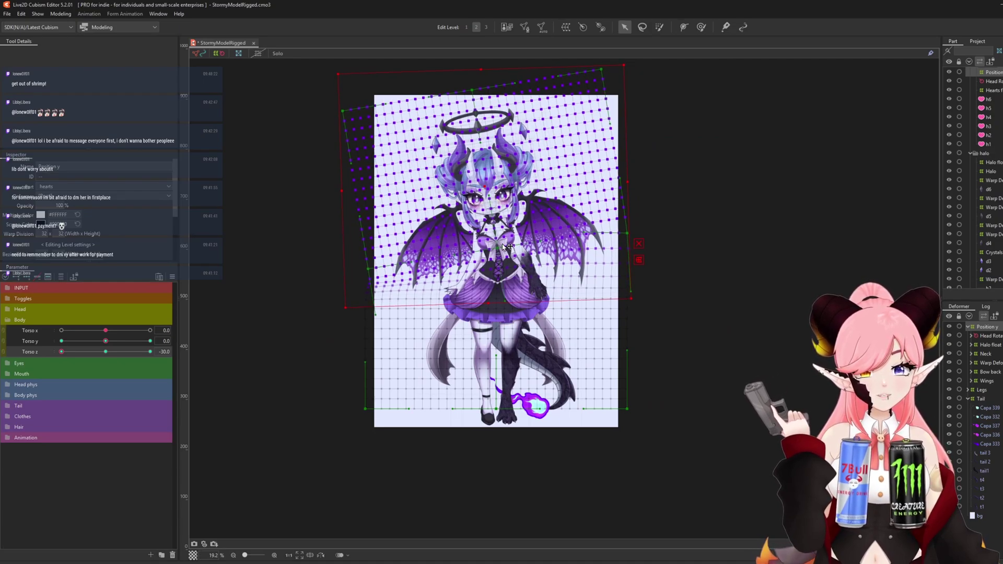
pyautogui.scroll(3, 505, 247)
pyautogui.moveTo(476, 149); pyautogui.dragTo(471, 149)
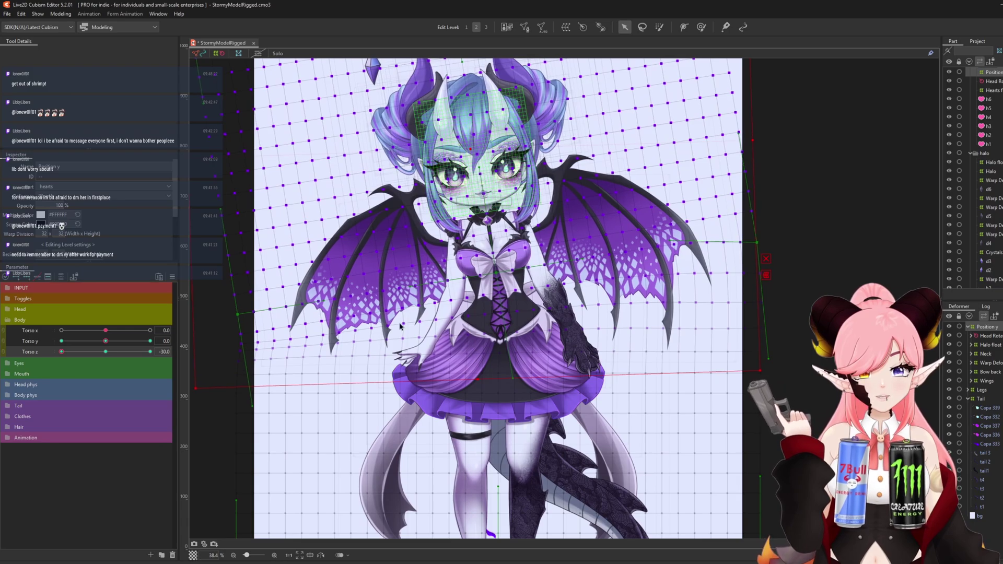
# Scrub Torso z to check the tilt, and reflect the Position y deformer's motion from Torso z -30 to 30.
pyautogui.scroll(-3, 404, 303)
pyautogui.moveTo(61, 352)
pyautogui.mouseDown()
pyautogui.moveTo(89, 350)
pyautogui.moveTo(38, 355)
pyautogui.moveTo(111, 362)
pyautogui.moveTo(35, 357)
pyautogui.moveTo(109, 359)
pyautogui.moveTo(47, 356)
pyautogui.moveTo(64, 349)
pyautogui.mouseUp()
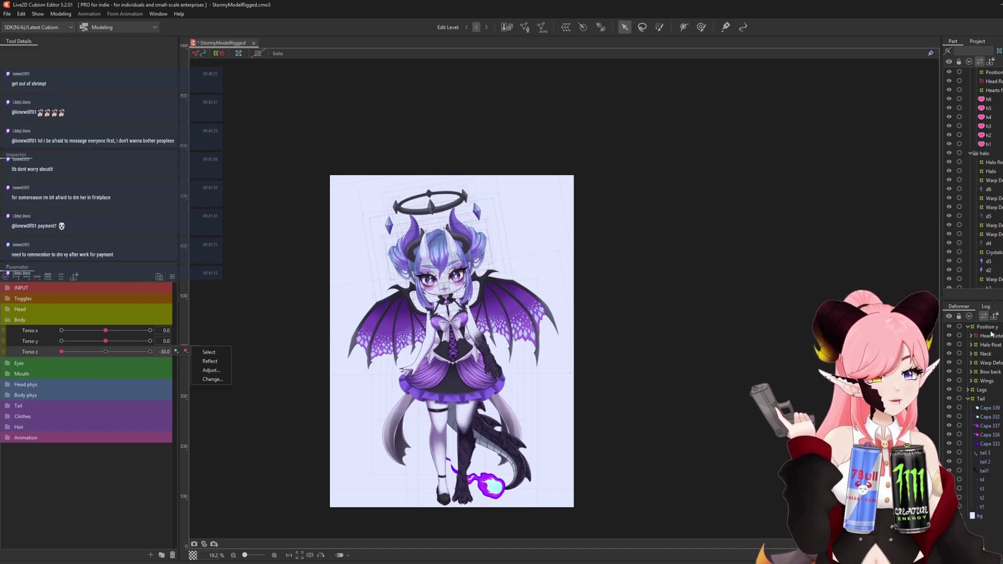
pyautogui.click(964, 327)
pyautogui.click(173, 278)
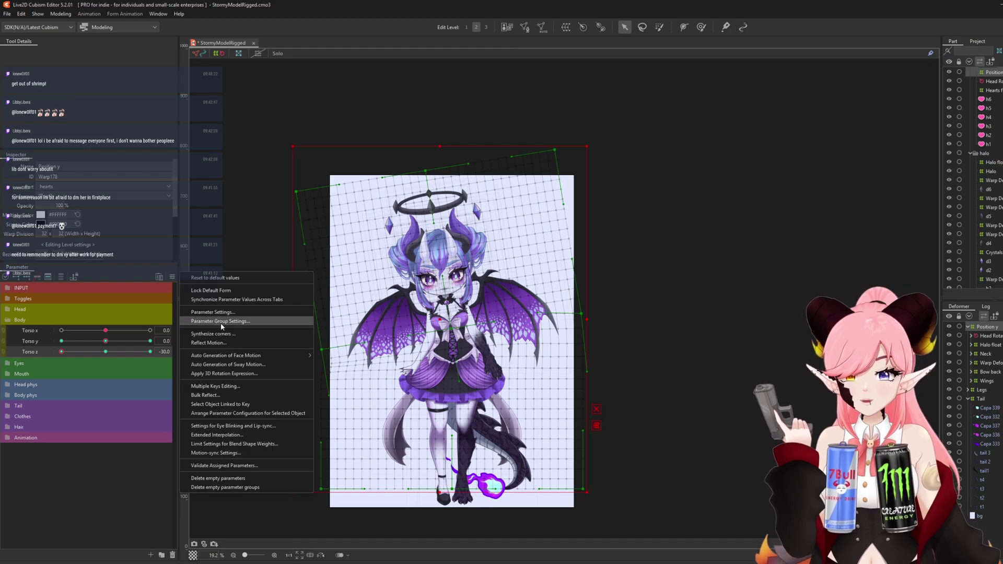
pyautogui.click(209, 337)
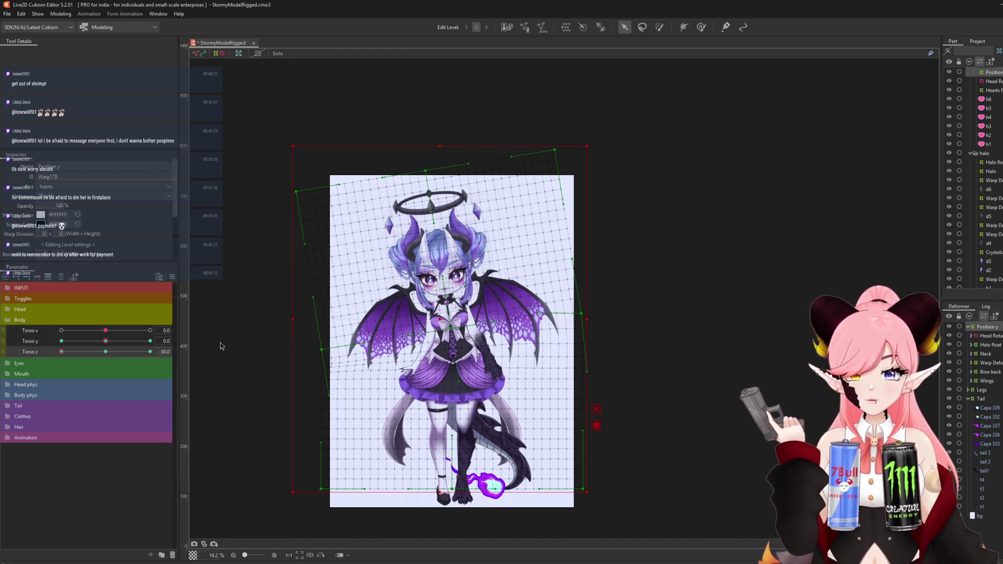
pyautogui.click(515, 369)
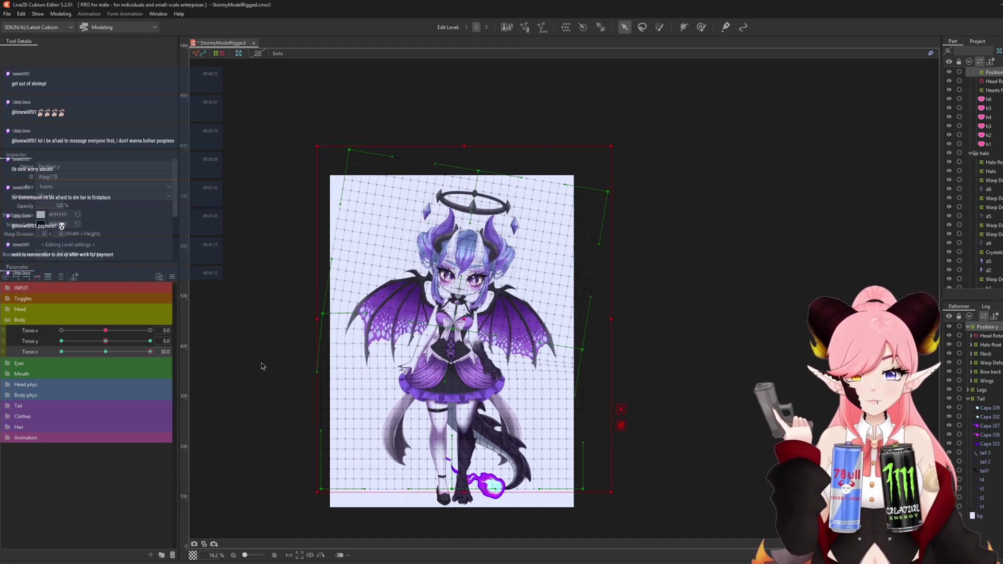
# Synthesize the corner keyforms of the Position y deformer between Torso y and Torso z, using the default value as reference.
pyautogui.click(107, 353)
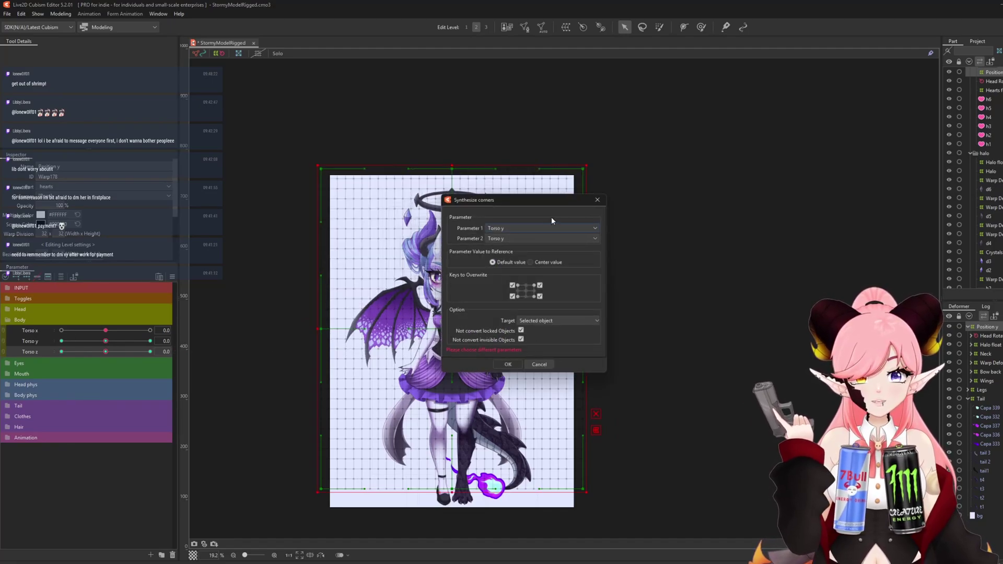
pyautogui.click(508, 237)
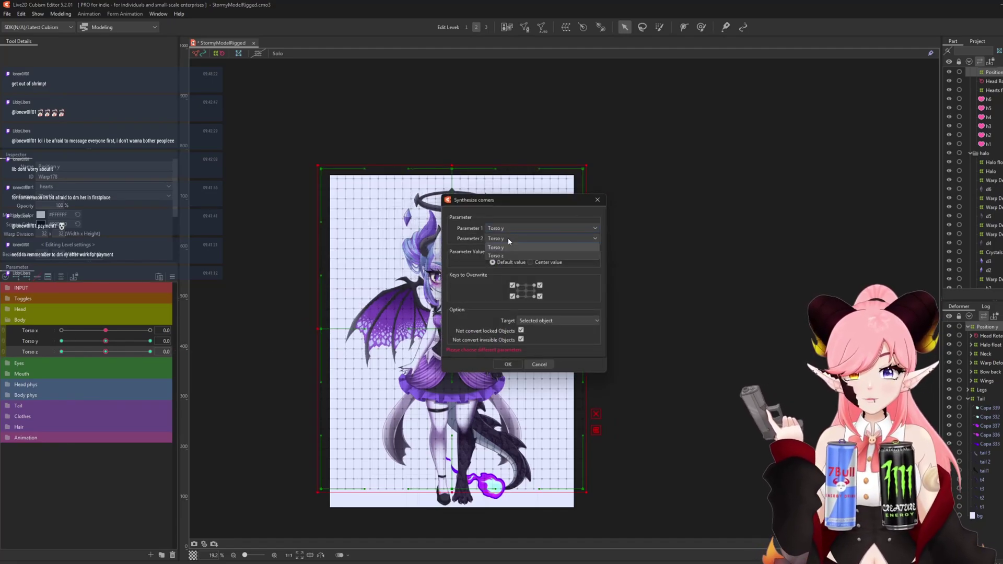
pyautogui.click(495, 246)
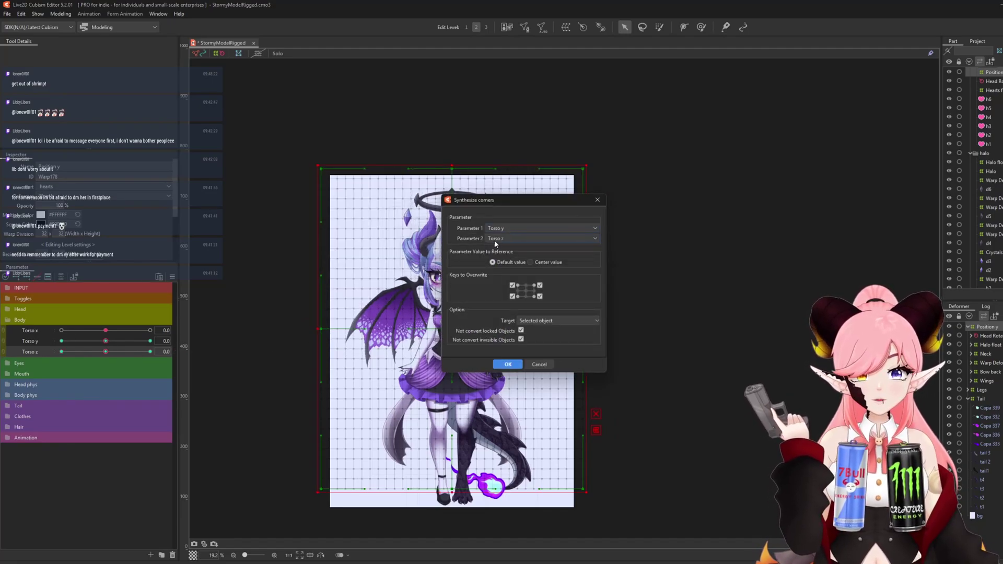
pyautogui.click(508, 365)
# Create a parent warp deformer around the Wings deformer and add three keys on Torso z to it.
pyautogui.scroll(2, 481, 396)
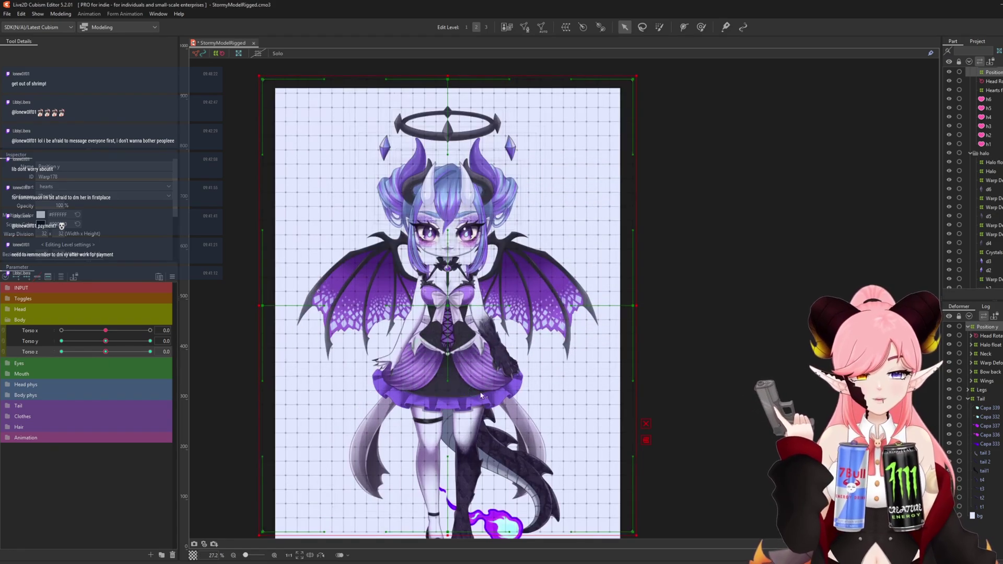
pyautogui.click(990, 382)
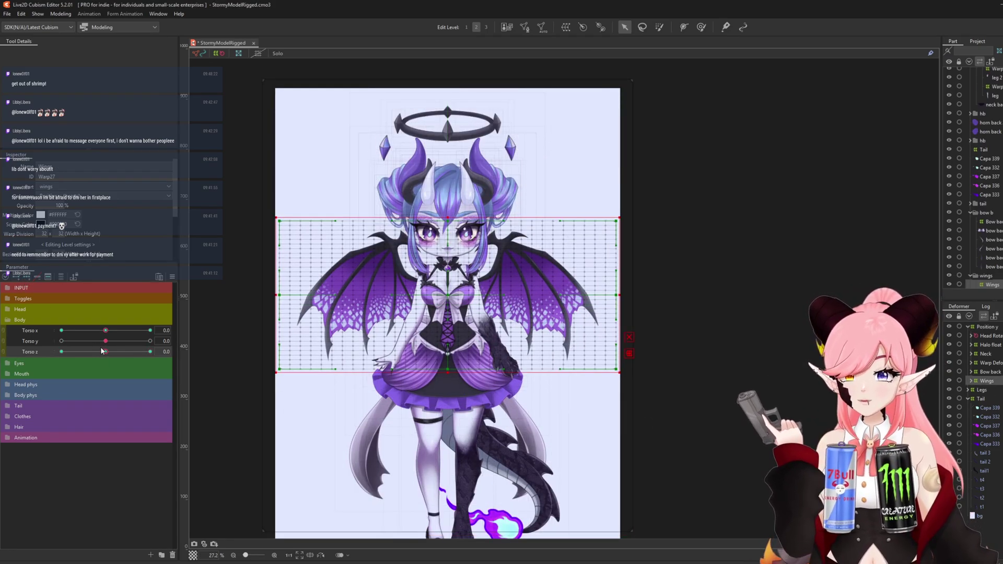
pyautogui.moveTo(103, 351); pyautogui.dragTo(12, 348)
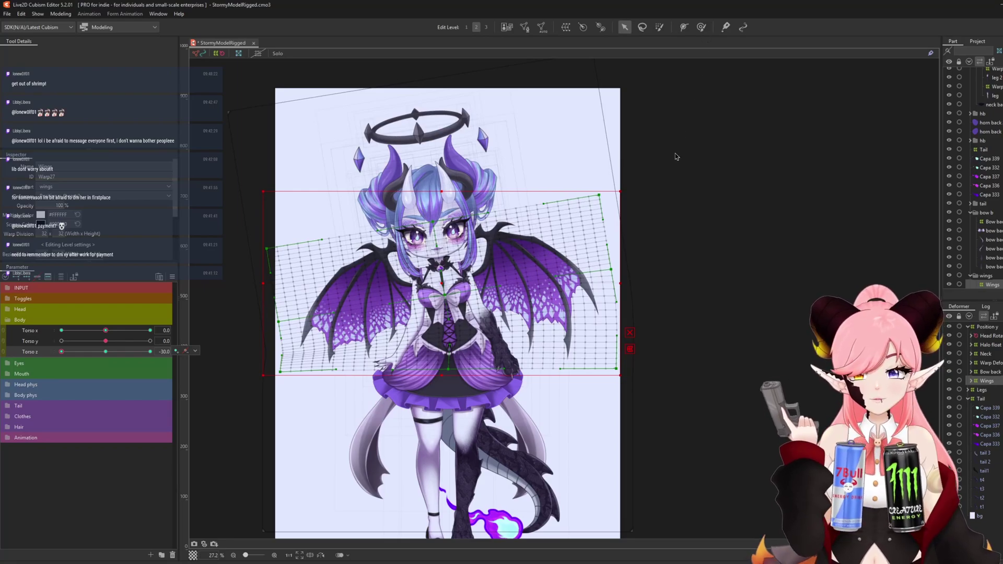
pyautogui.click(991, 382)
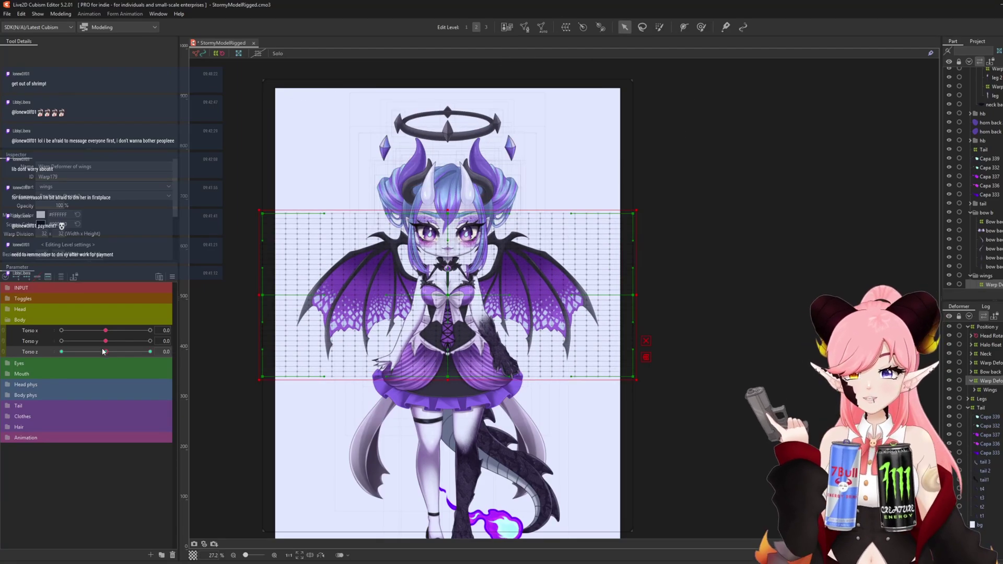
# With Torso z at -30, pull the lower outer part of the wings' parent deformer slightly down with a large deform brush and reflect the motion.
pyautogui.moveTo(103, 352); pyautogui.dragTo(57, 351)
pyautogui.press('b')
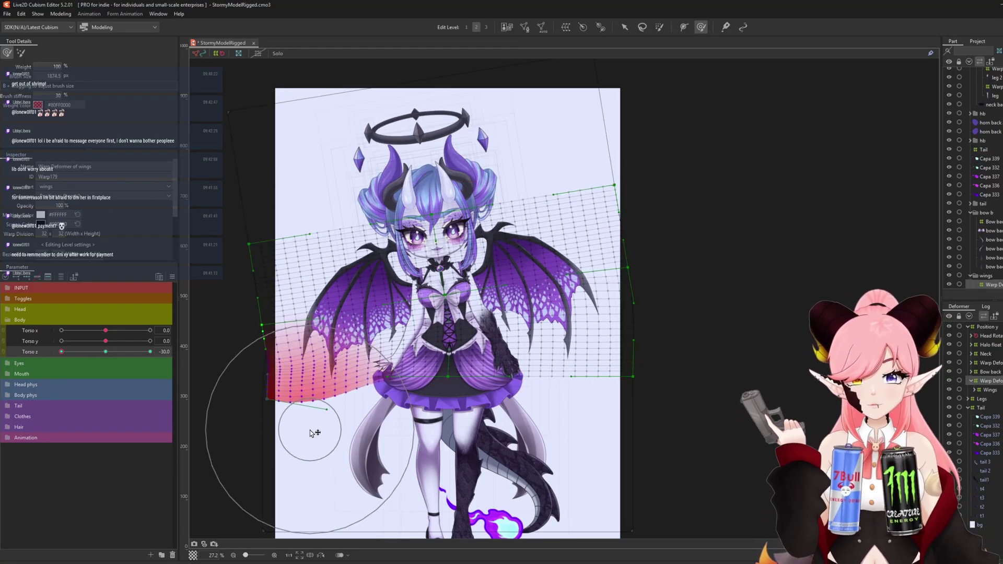
pyautogui.moveTo(290, 392); pyautogui.dragTo(292, 407)
pyautogui.press('b')
pyautogui.moveTo(358, 422); pyautogui.dragTo(318, 422)
pyautogui.moveTo(374, 366); pyautogui.dragTo(379, 369)
pyautogui.moveTo(62, 351)
pyautogui.mouseDown()
pyautogui.moveTo(129, 356)
pyautogui.moveTo(61, 352)
pyautogui.mouseUp()
pyautogui.click(191, 278)
pyautogui.click(522, 308)
# Add three keys on Torso z to the Arms deformer and brush-deform its lower part at -30 to follow the body tilt.
pyautogui.click(392, 335)
pyautogui.scroll(2, 377, 356)
pyautogui.moveTo(576, 382); pyautogui.dragTo(578, 373)
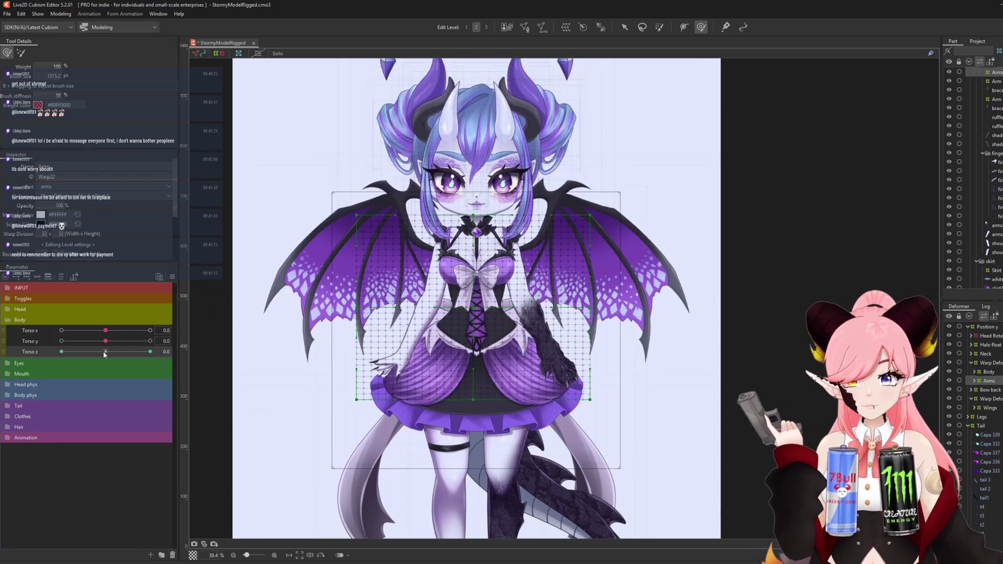
pyautogui.moveTo(367, 403); pyautogui.dragTo(319, 384)
pyautogui.press('b')
pyautogui.moveTo(61, 352)
pyautogui.mouseDown()
pyautogui.moveTo(105, 351)
pyautogui.moveTo(61, 352)
pyautogui.mouseUp()
pyautogui.moveTo(348, 384); pyautogui.dragTo(351, 384)
pyautogui.moveTo(61, 351); pyautogui.dragTo(106, 351)
pyautogui.moveTo(105, 352)
pyautogui.mouseDown()
pyautogui.moveTo(61, 352)
pyautogui.moveTo(105, 351)
pyautogui.mouseUp()
pyautogui.moveTo(106, 352); pyautogui.dragTo(61, 352)
pyautogui.press('b')
pyautogui.moveTo(408, 371); pyautogui.dragTo(418, 371)
pyautogui.moveTo(150, 352)
pyautogui.mouseDown()
pyautogui.moveTo(18, 349)
pyautogui.moveTo(213, 352)
pyautogui.moveTo(45, 329)
pyautogui.moveTo(218, 374)
pyautogui.mouseUp()
# Reflect the Arms deformer's motion across Torso z and return Torso z to 0.
pyautogui.click(172, 276)
pyautogui.click(207, 426)
pyautogui.click(506, 367)
pyautogui.press('v')
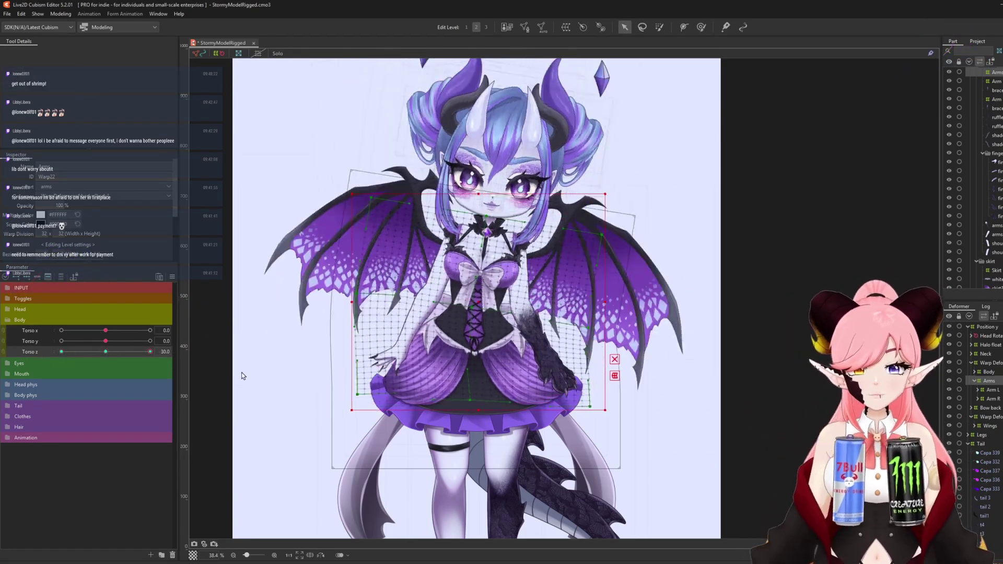
pyautogui.click(101, 352)
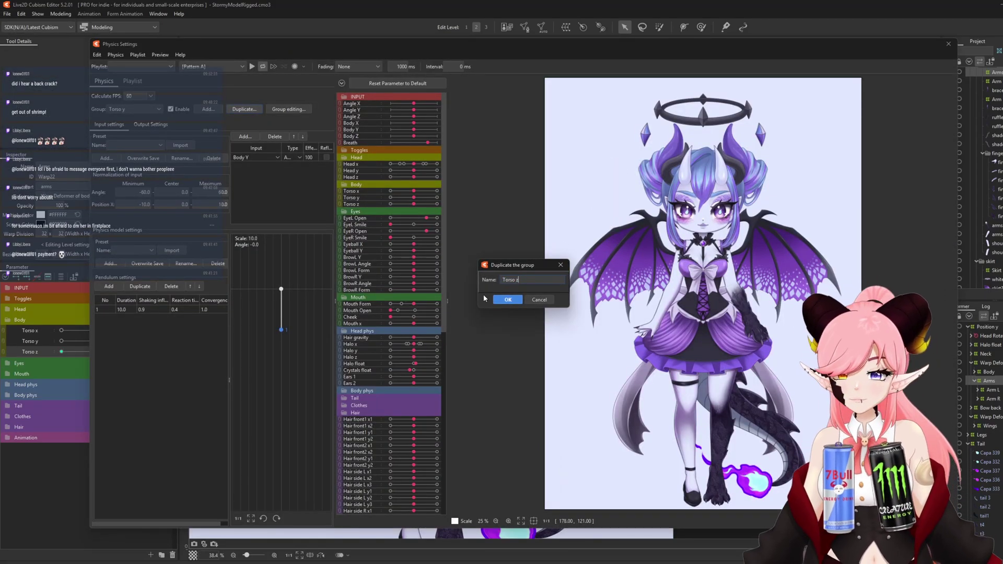
# Duplicate the Torso y physics group as Torso z, with a reflected Body Z input and Torso z as its output.
pyautogui.click(508, 300)
pyautogui.click(251, 157)
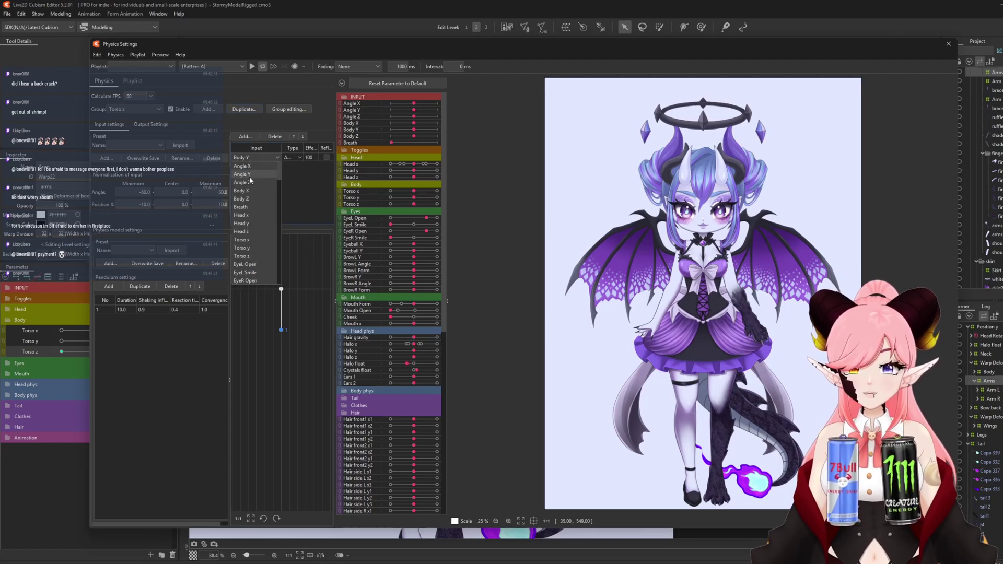
pyautogui.click(250, 199)
pyautogui.click(150, 124)
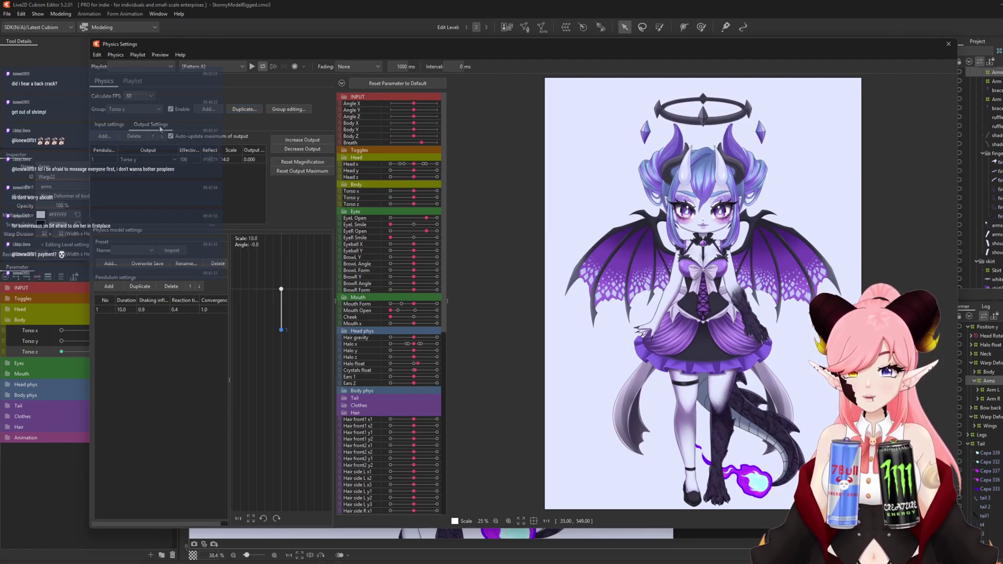
pyautogui.click(171, 160)
pyautogui.moveTo(176, 178); pyautogui.dragTo(176, 186)
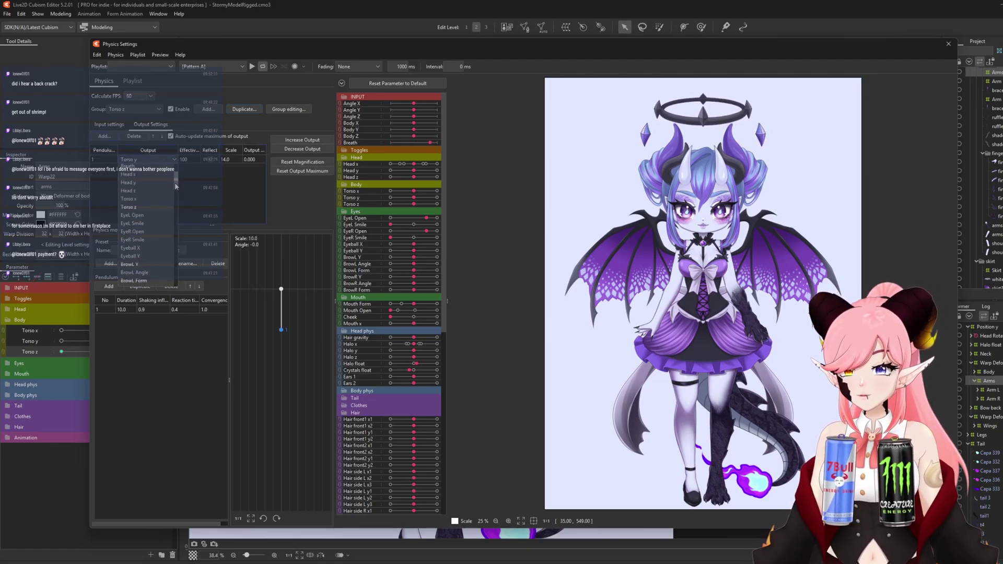
pyautogui.click(152, 207)
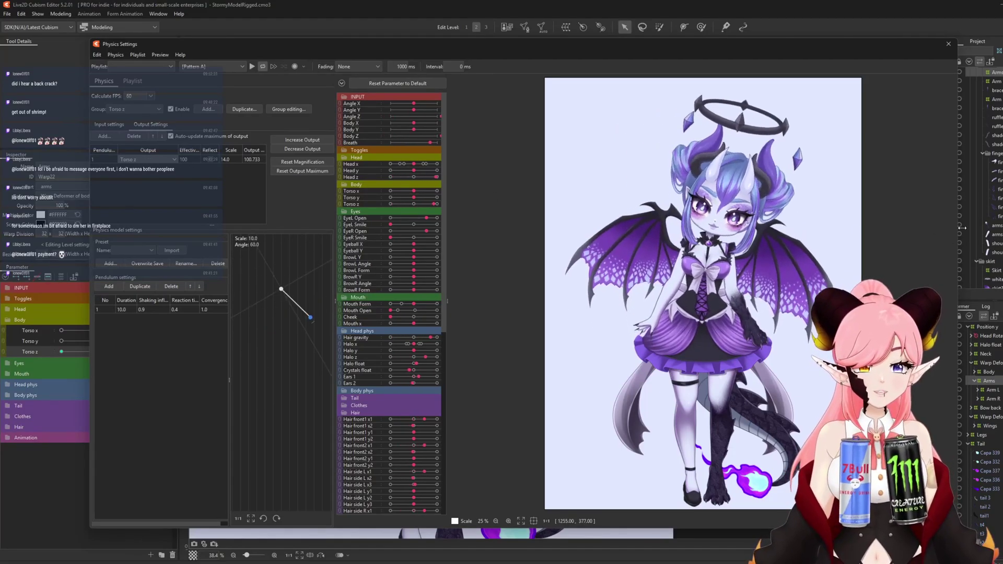
pyautogui.click(102, 127)
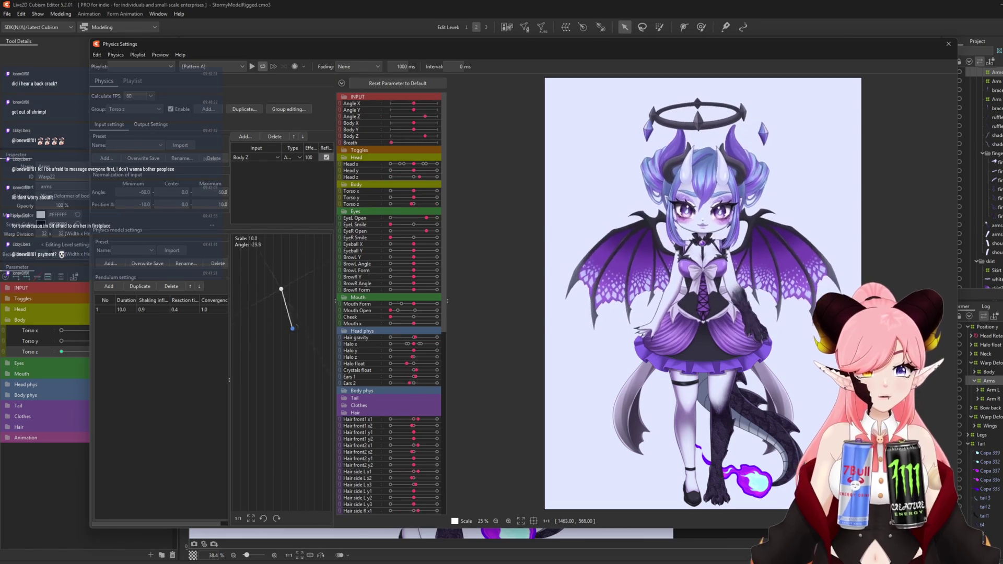
pyautogui.click(151, 124)
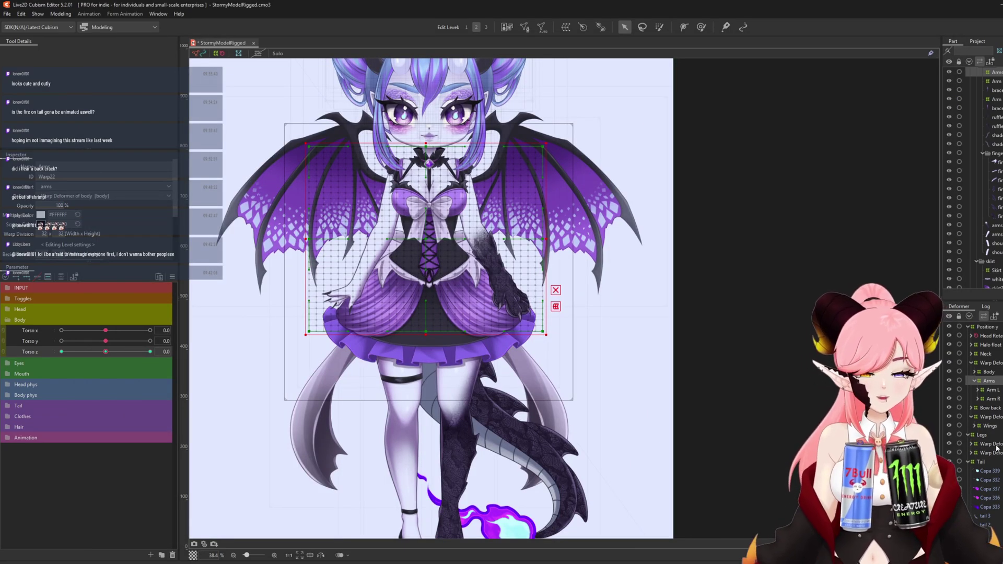
# Create a 32 x 32 parent warp deformer around the light leg's deformer, add three Torso z keys and set Torso z to -30.
pyautogui.click(996, 445)
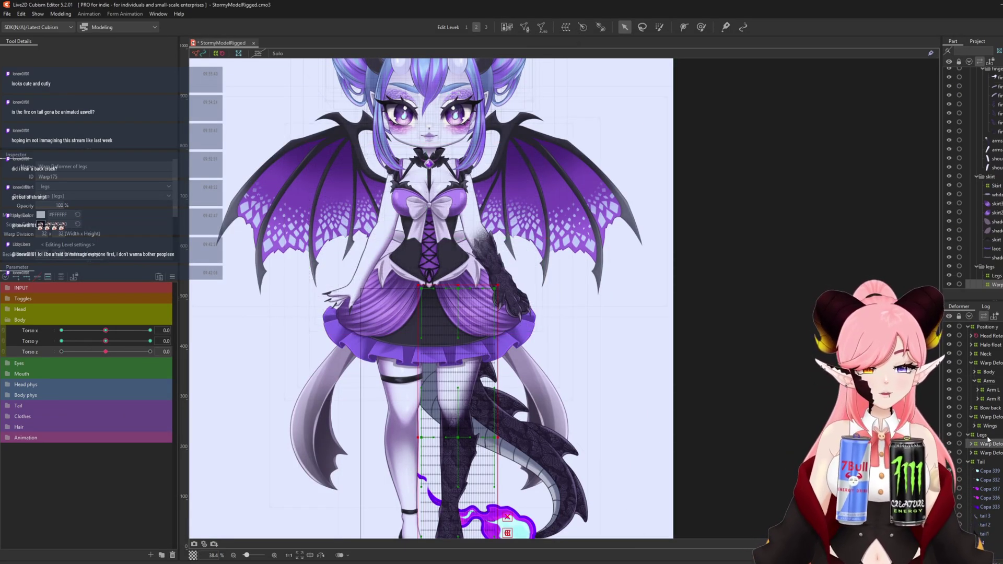
pyautogui.click(989, 453)
pyautogui.click(566, 29)
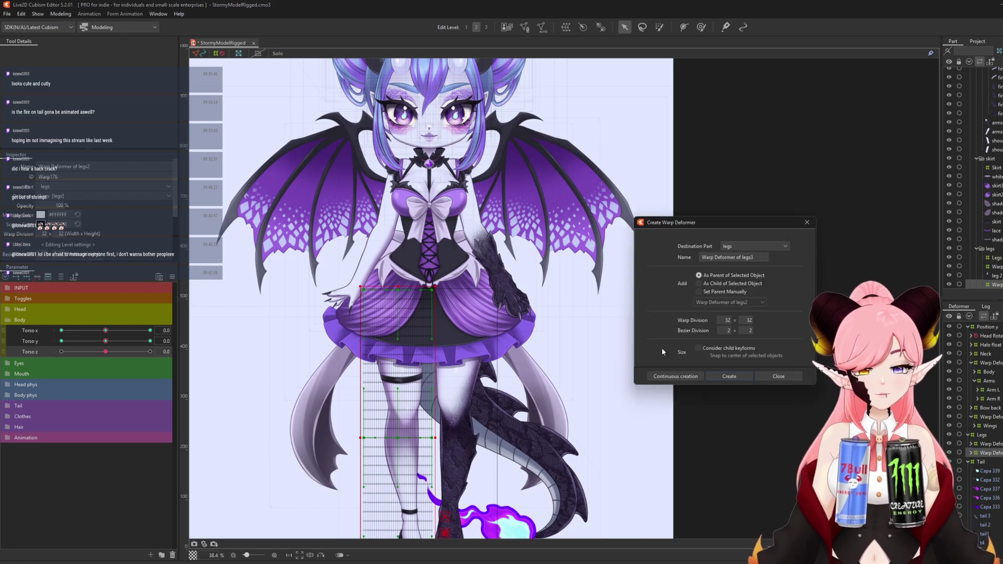
pyautogui.click(729, 377)
pyautogui.scroll(-2, 489, 219)
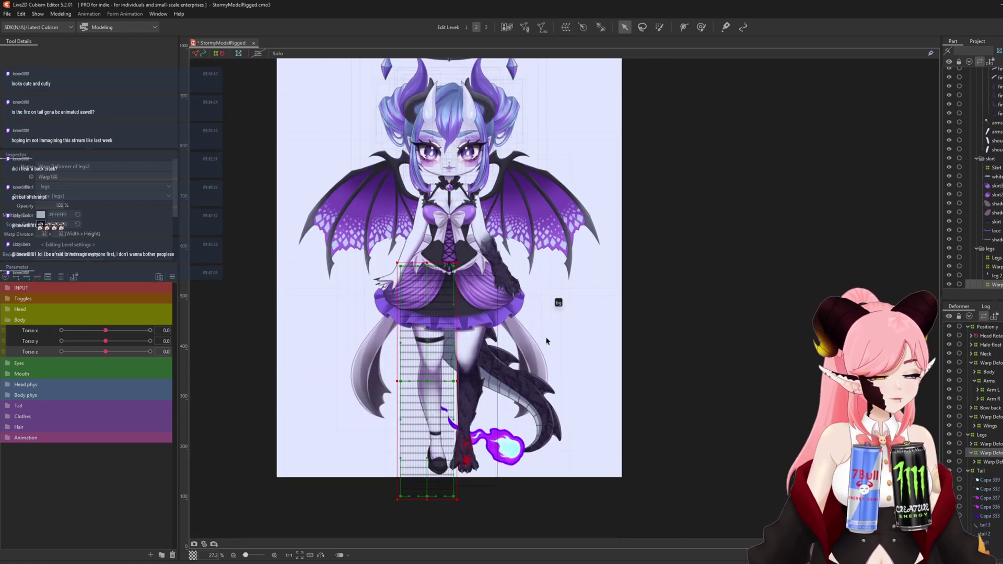
pyautogui.scroll(2, 405, 372)
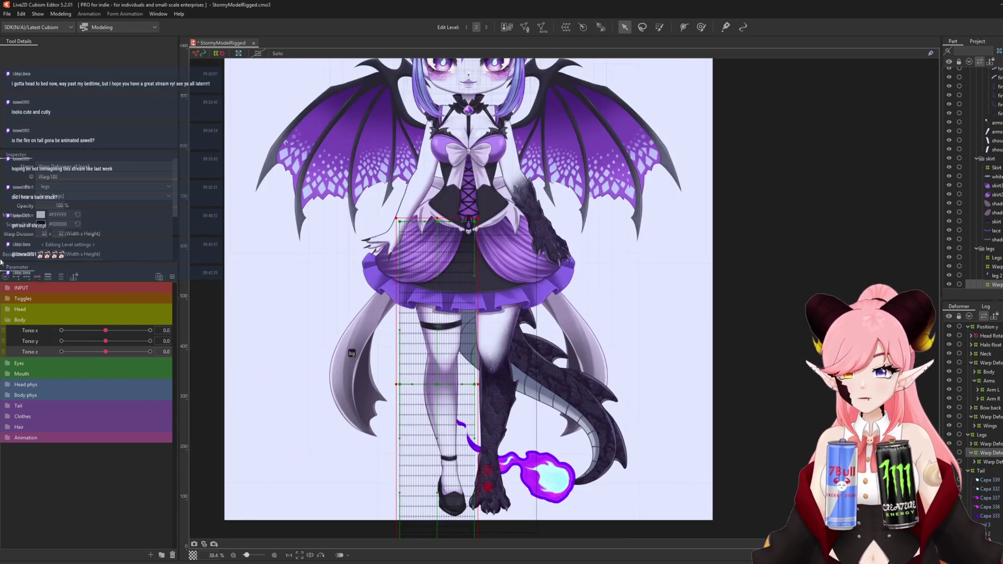
pyautogui.moveTo(104, 353); pyautogui.dragTo(30, 351)
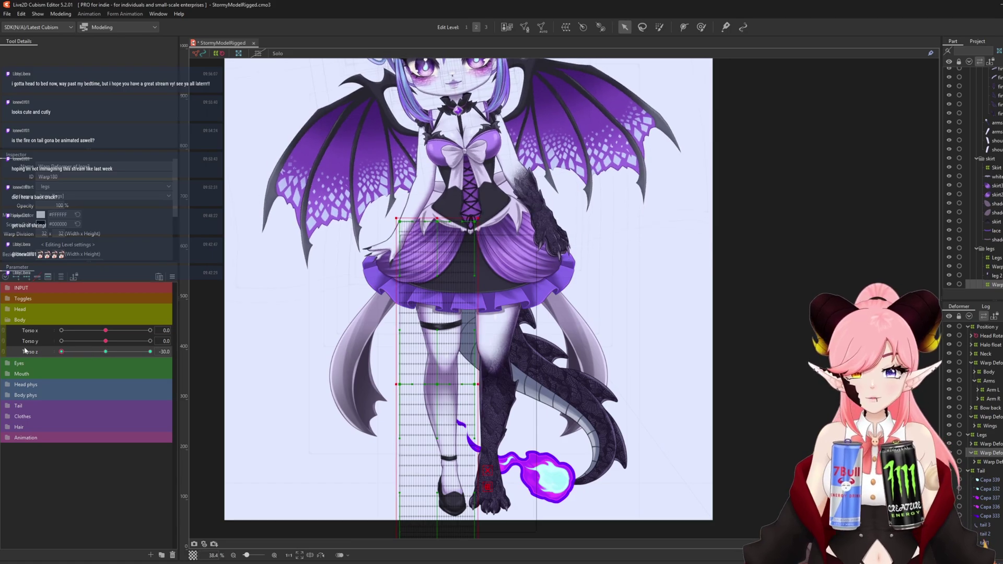
# With a large deform brush, shift the light leg's upper deformer points slightly right at Torso z -30 and slightly left at 30.
pyautogui.click(701, 27)
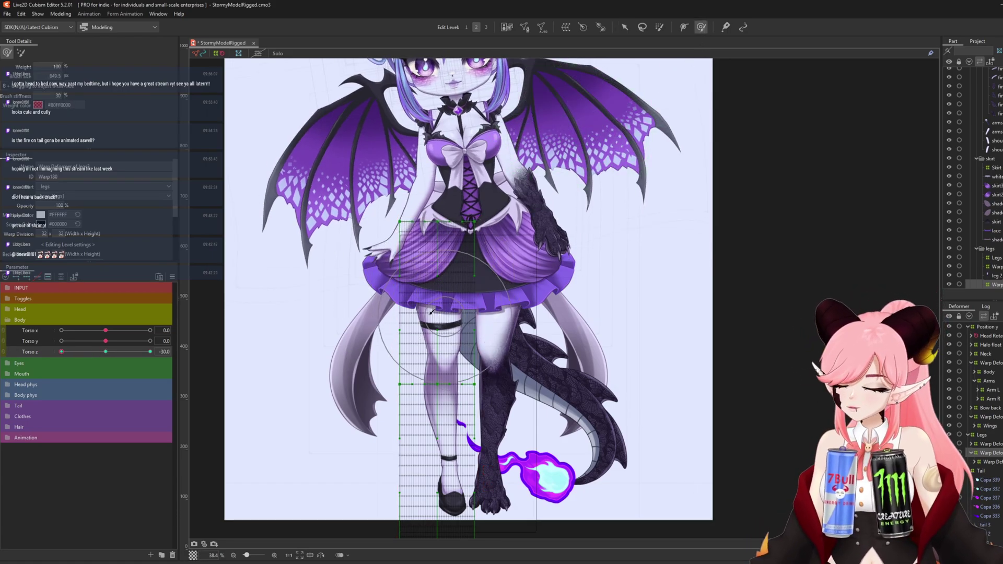
pyautogui.press('b')
pyautogui.moveTo(340, 319)
pyautogui.mouseDown()
pyautogui.moveTo(439, 355)
pyautogui.moveTo(442, 346)
pyautogui.mouseUp()
pyautogui.moveTo(435, 303); pyautogui.dragTo(439, 315)
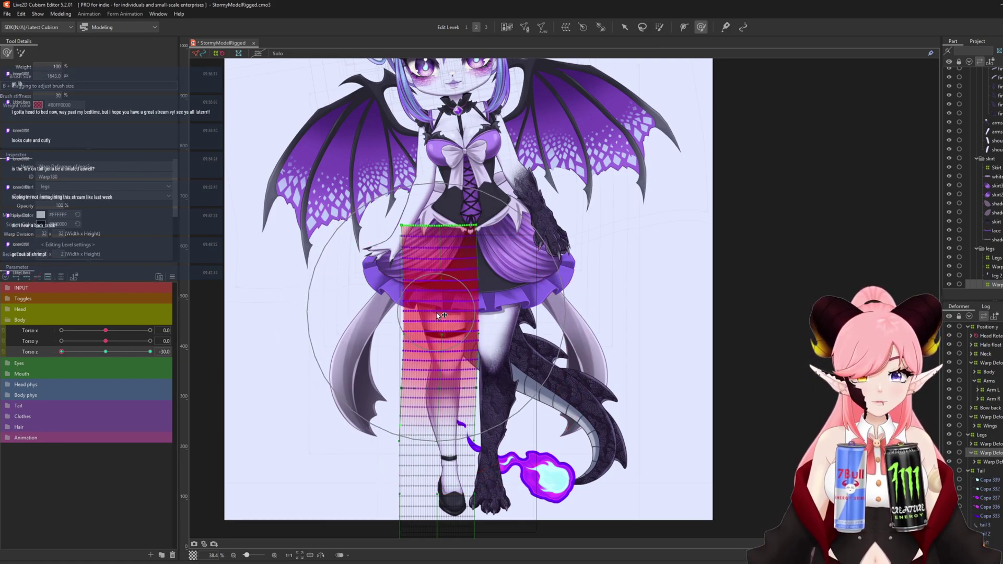
pyautogui.click(154, 352)
pyautogui.moveTo(83, 353); pyautogui.dragTo(61, 352)
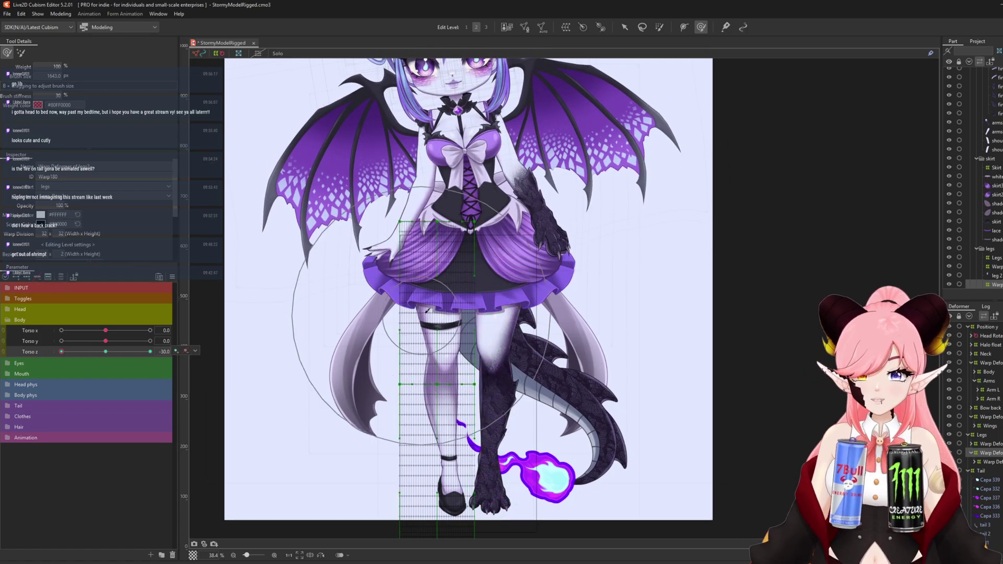
pyautogui.moveTo(442, 336); pyautogui.dragTo(445, 333)
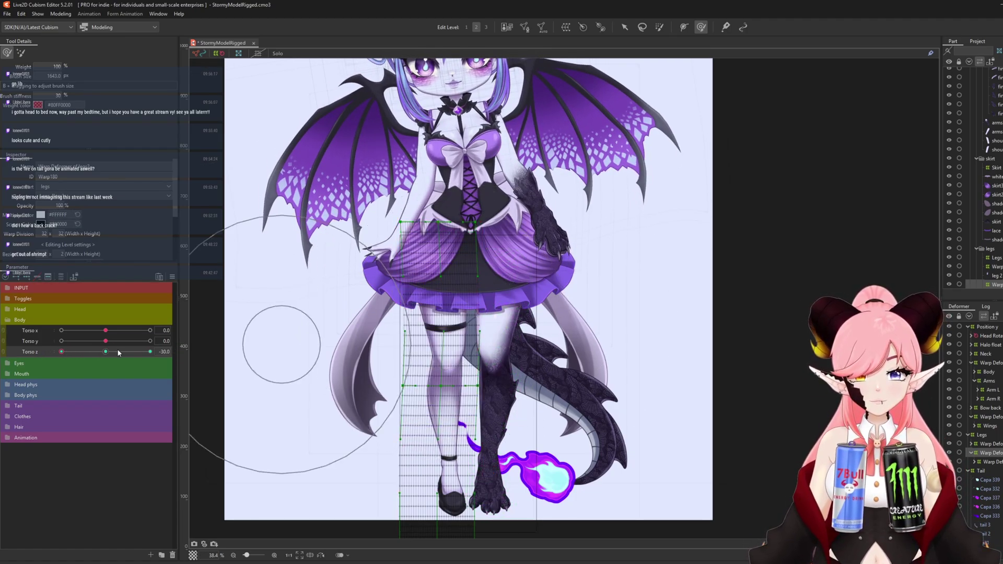
pyautogui.moveTo(71, 354)
pyautogui.mouseDown()
pyautogui.moveTo(104, 353)
pyautogui.moveTo(26, 350)
pyautogui.moveTo(140, 354)
pyautogui.moveTo(14, 359)
pyautogui.moveTo(151, 351)
pyautogui.mouseUp()
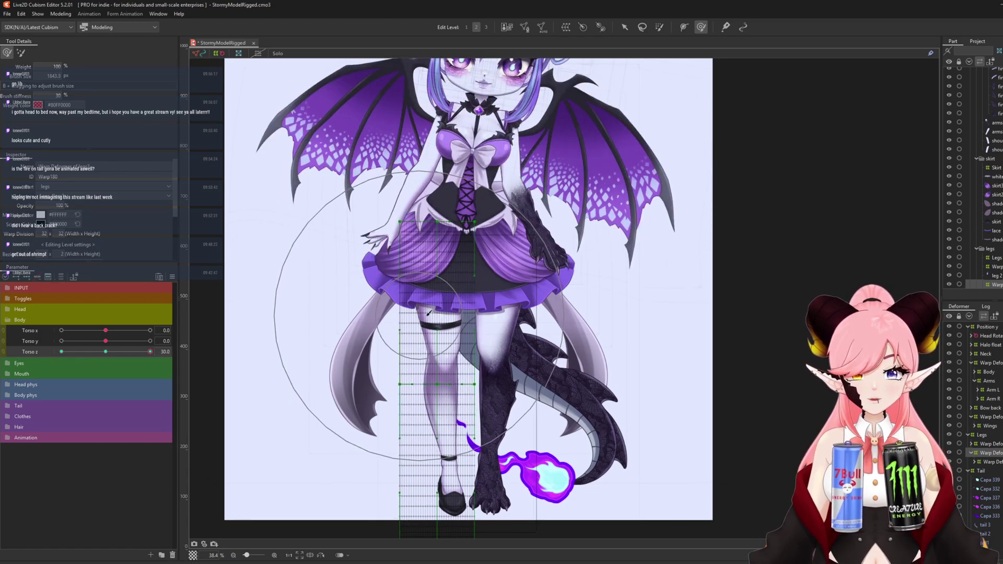
pyautogui.moveTo(431, 316); pyautogui.dragTo(426, 314)
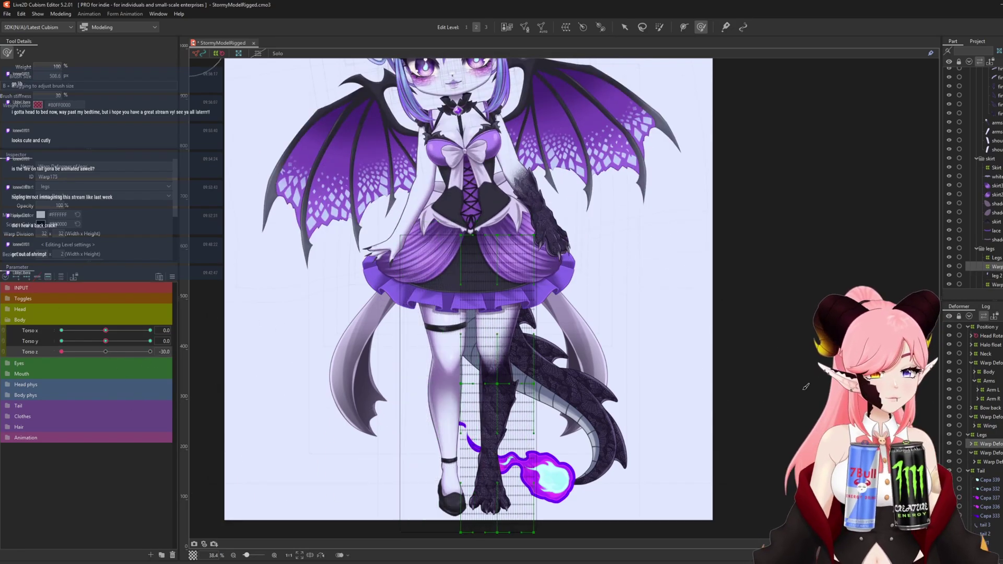
# Shift the dark leg's upper deformer points slightly right at Torso z -30 and slightly left at 30 with a large deform brush.
pyautogui.moveTo(500, 339); pyautogui.dragTo(504, 337)
pyautogui.moveTo(62, 352); pyautogui.dragTo(150, 351)
pyautogui.press('b')
pyautogui.moveTo(497, 411); pyautogui.dragTo(423, 423)
pyautogui.click(272, 360)
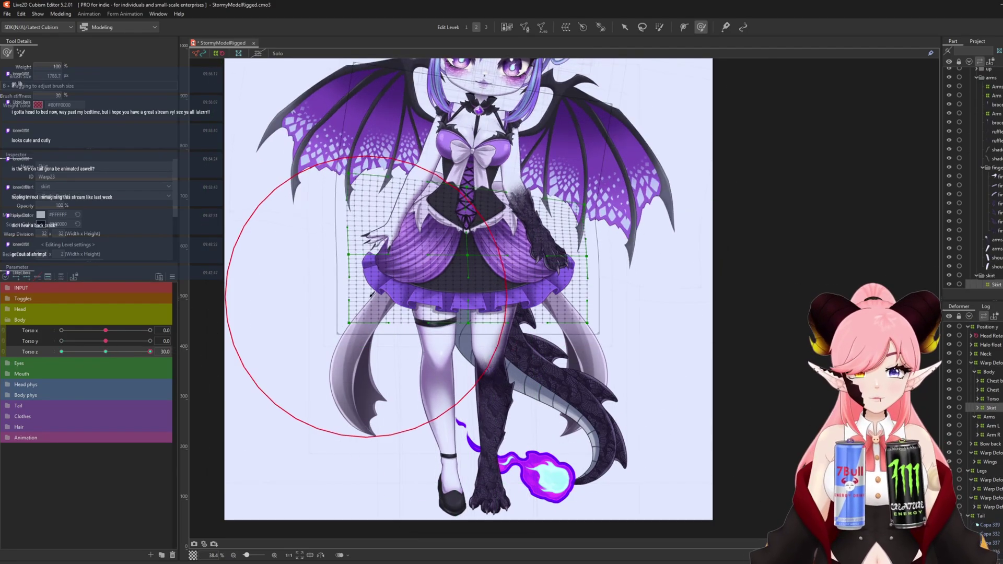
# Brush-deform the Skirt deformer's lower part on Torso z so the hem tilts with the body at -30.
pyautogui.click(515, 347)
pyautogui.moveTo(150, 352); pyautogui.dragTo(240, 358)
pyautogui.moveTo(331, 265); pyautogui.dragTo(330, 255)
pyautogui.moveTo(150, 351)
pyautogui.mouseDown()
pyautogui.moveTo(106, 353)
pyautogui.moveTo(150, 352)
pyautogui.mouseUp()
pyautogui.moveTo(472, 345); pyautogui.dragTo(469, 345)
pyautogui.moveTo(106, 352)
pyautogui.mouseDown()
pyautogui.moveTo(150, 352)
pyautogui.moveTo(56, 359)
pyautogui.mouseUp()
pyautogui.hotkey('ctrl', 'r')
pyautogui.press('Return')
pyautogui.click(61, 352)
# Reflect the Skirt deformer's motion across Torso z and test the body tilt in the physics preview.
pyautogui.click(172, 276)
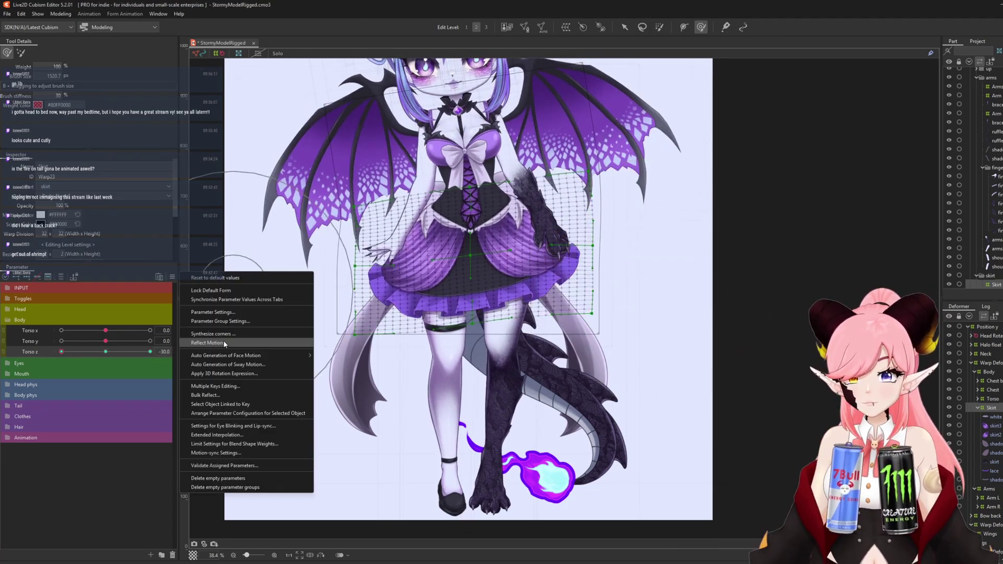
pyautogui.click(242, 341)
pyautogui.moveTo(565, 209); pyautogui.dragTo(387, 291)
pyautogui.click(947, 44)
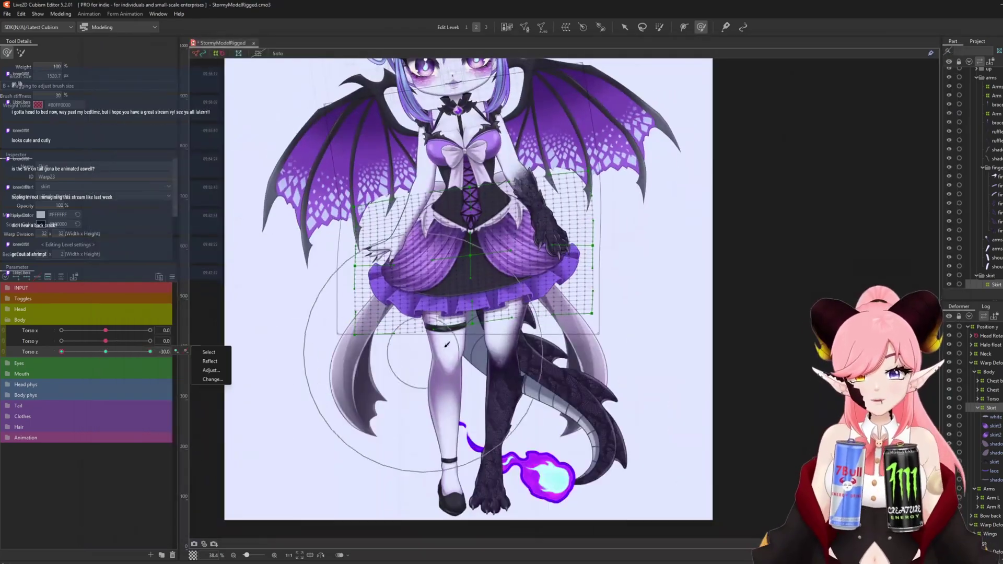
pyautogui.click(172, 277)
pyautogui.click(213, 345)
pyautogui.click(60, 14)
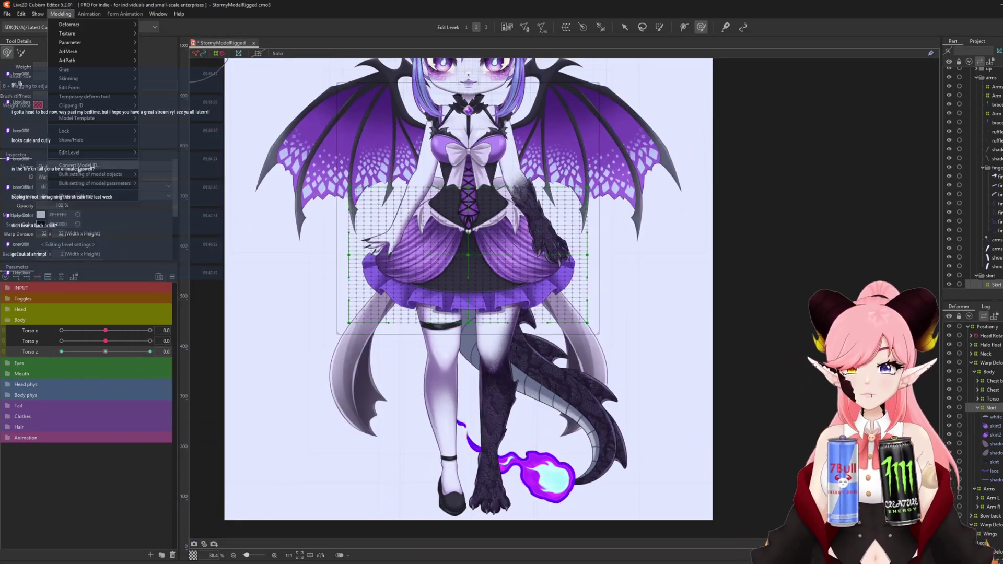
pyautogui.click(78, 147)
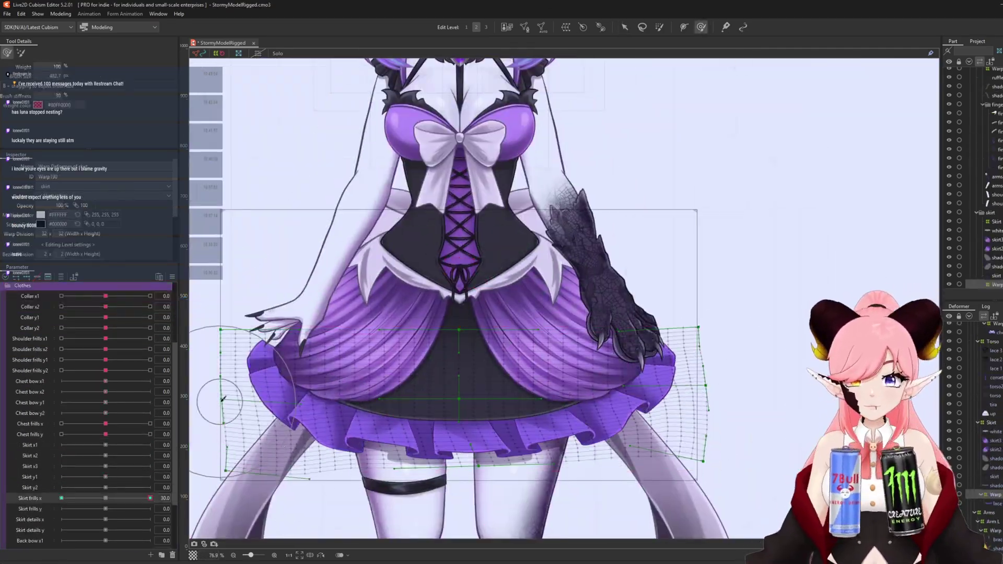
# Open the physics settings and preview the skirt physics on the full figure.
pyautogui.click(61, 13)
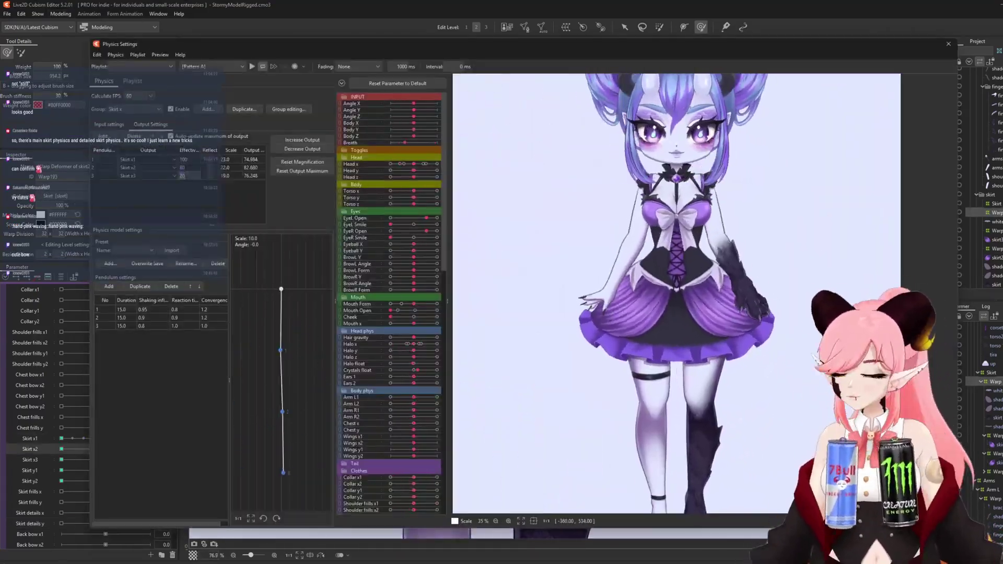
pyautogui.scroll(-2, 674, 196)
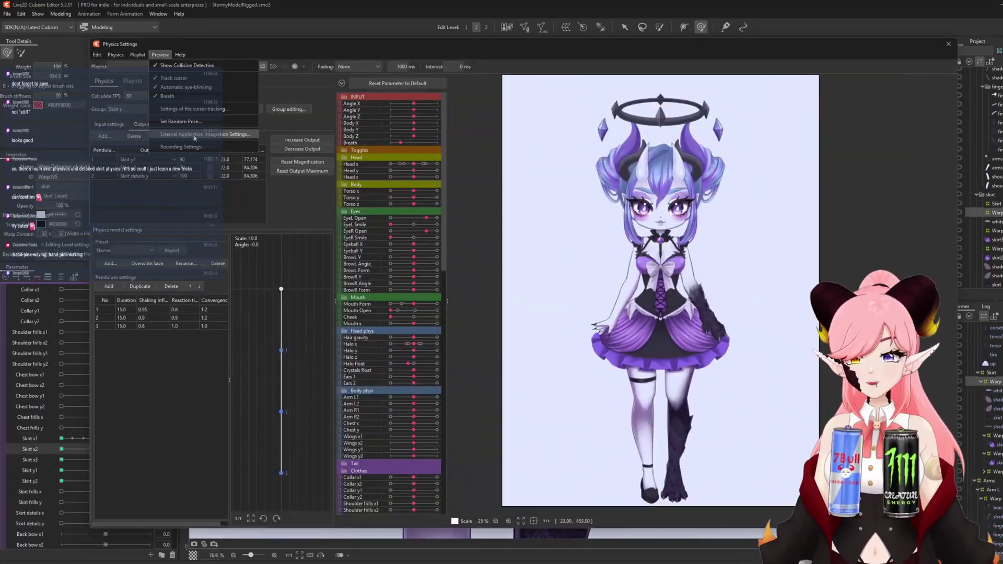